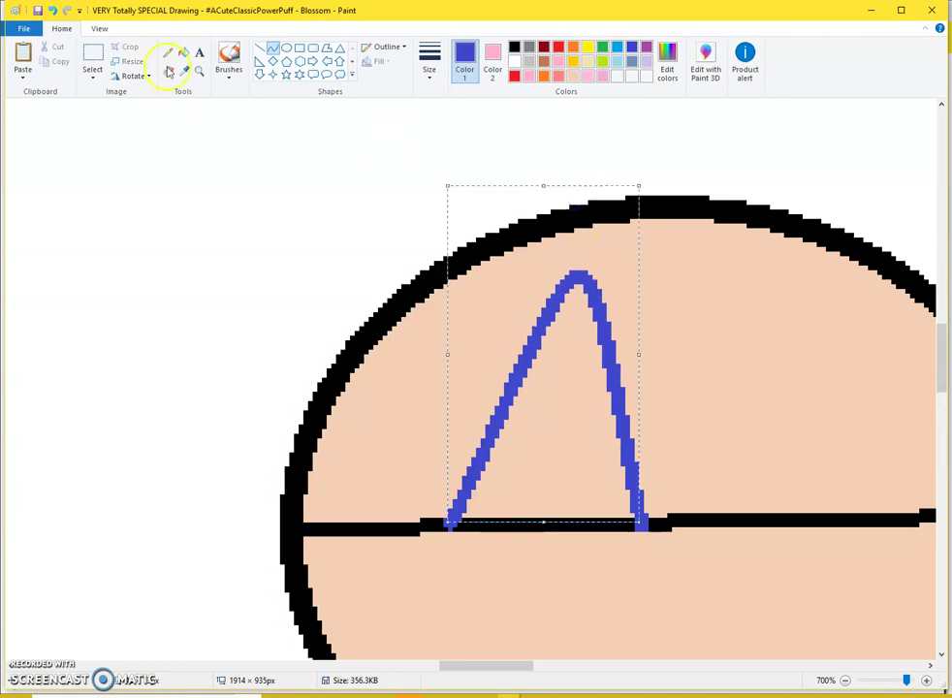
Step: Fill the black hairline segment beneath the tall blue peak with the skin colour and recolour the peak's outline black
{"action": "left_click", "coordinate": [180, 53]}
{"action": "left_click", "coordinate": [578, 512]}
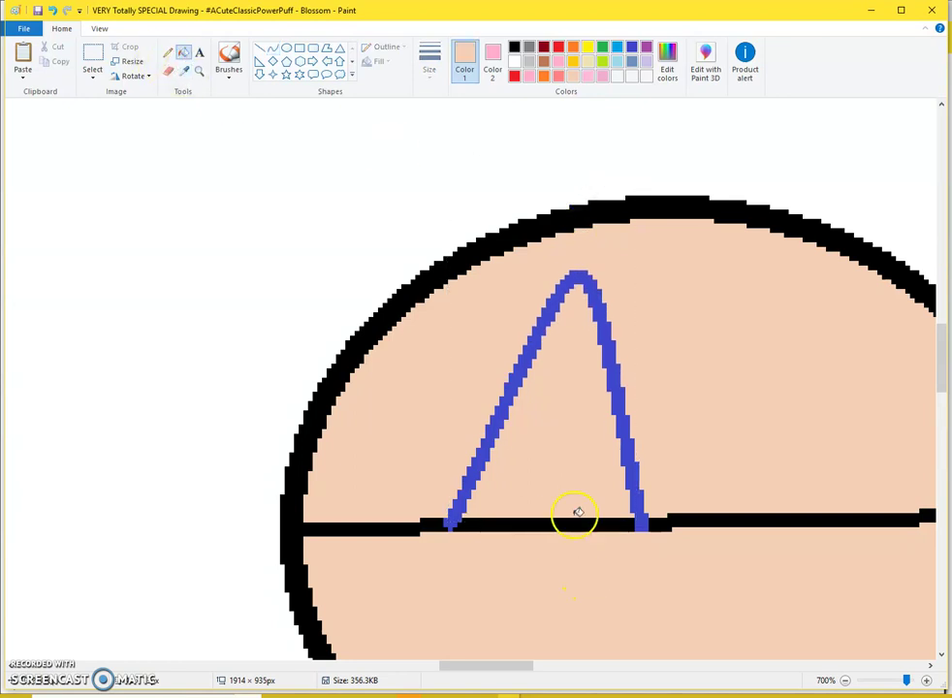
{"action": "left_click", "coordinate": [579, 523]}
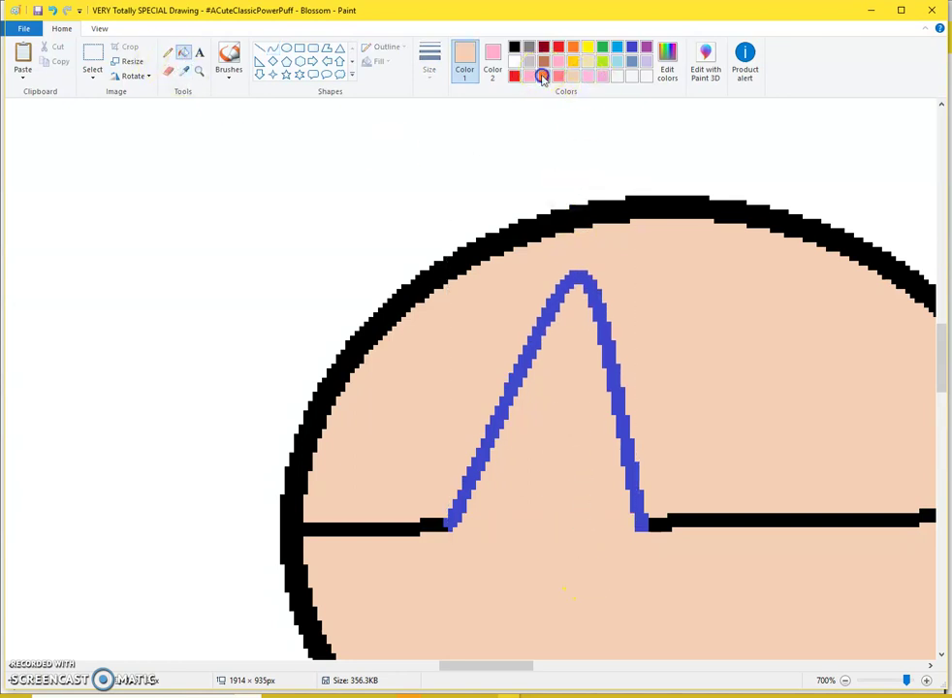
{"action": "left_click", "coordinate": [567, 278]}
{"action": "key", "text": "ctrl+z"}
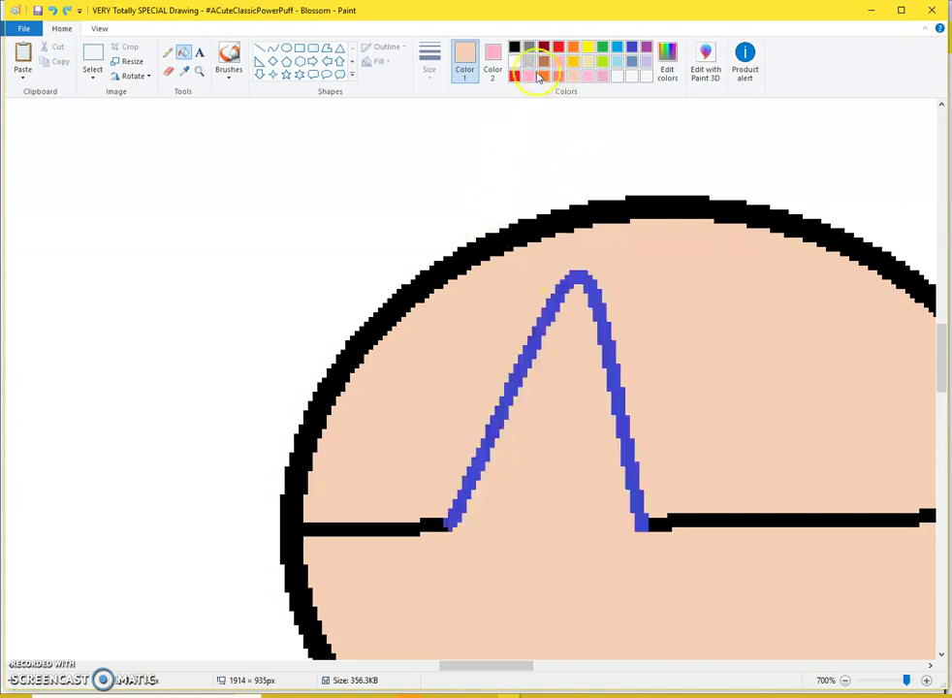
{"action": "left_click", "coordinate": [513, 47]}
{"action": "left_click", "coordinate": [586, 287]}
Step: Draw a small blue curved peak on the hairline near the left edge of the face
{"action": "left_click", "coordinate": [304, 75]}
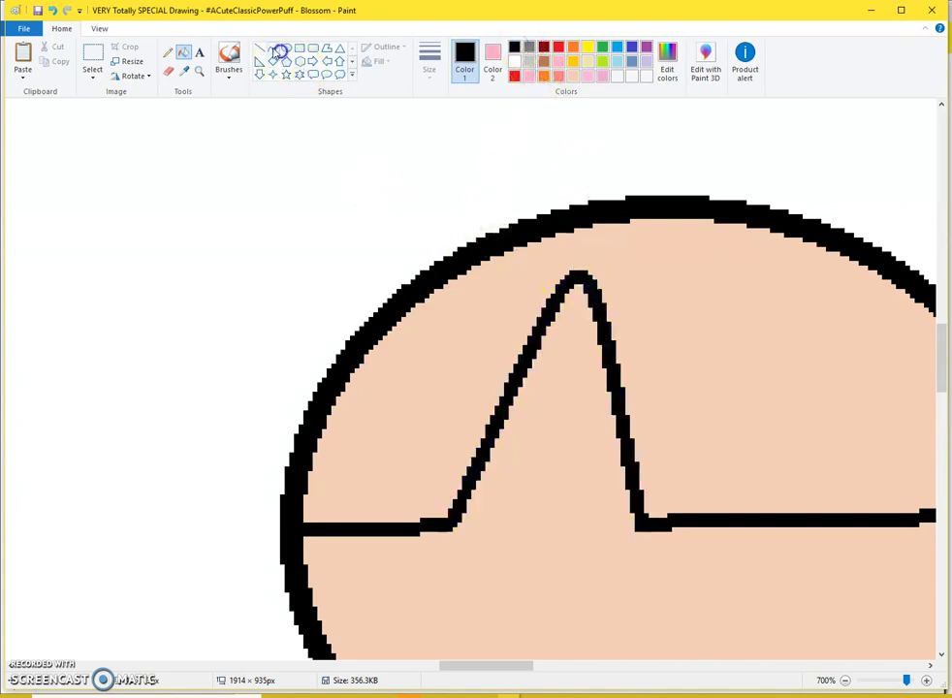
{"action": "left_click", "coordinate": [274, 49]}
{"action": "left_click", "coordinate": [630, 47]}
{"action": "mouse_move", "coordinate": [320, 528]}
{"action": "left_mouse_down"}
{"action": "mouse_move", "coordinate": [408, 524]}
{"action": "mouse_move", "coordinate": [437, 269]}
{"action": "left_mouse_up"}
{"action": "left_click_drag", "start_coordinate": [429, 308], "coordinate": [386, 435]}
{"action": "key", "text": "ctrl+z"}
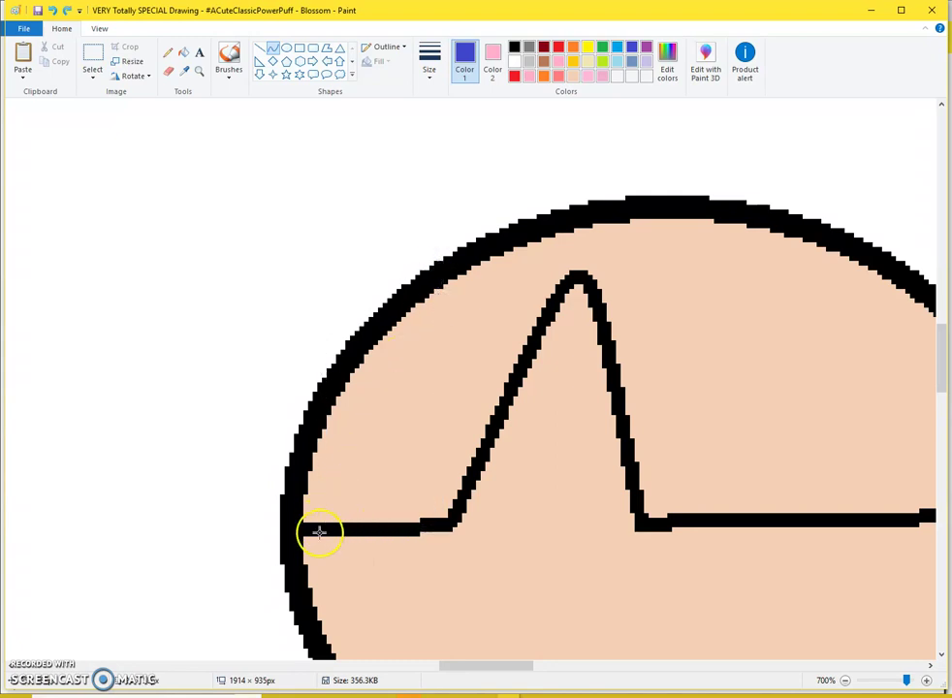
{"action": "mouse_move", "coordinate": [326, 525]}
{"action": "left_mouse_down"}
{"action": "mouse_move", "coordinate": [398, 531]}
{"action": "mouse_move", "coordinate": [382, 342]}
{"action": "mouse_move", "coordinate": [404, 337]}
{"action": "left_mouse_up"}
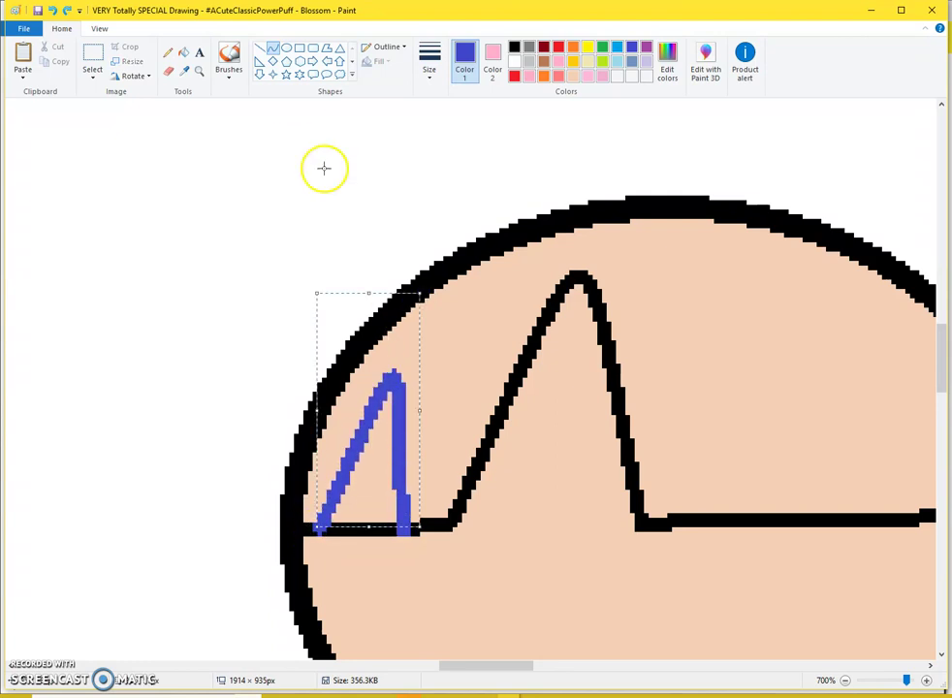
Step: Recolour the small left peak black and fill its inside and the line segment beneath it with the skin colour
{"action": "left_click", "coordinate": [183, 69]}
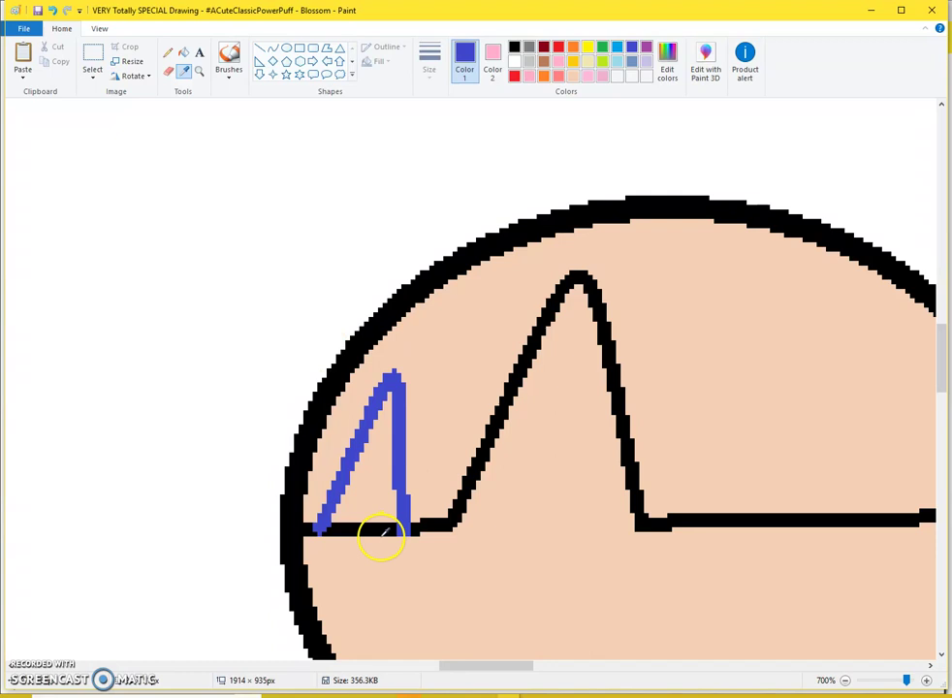
{"action": "left_click", "coordinate": [383, 533]}
{"action": "left_click", "coordinate": [379, 478]}
{"action": "right_click", "coordinate": [378, 478]}
{"action": "left_click", "coordinate": [401, 460]}
{"action": "scroll", "coordinate": [402, 459], "scroll_direction": "down", "scroll_amount": 1}
{"action": "left_click", "coordinate": [516, 77]}
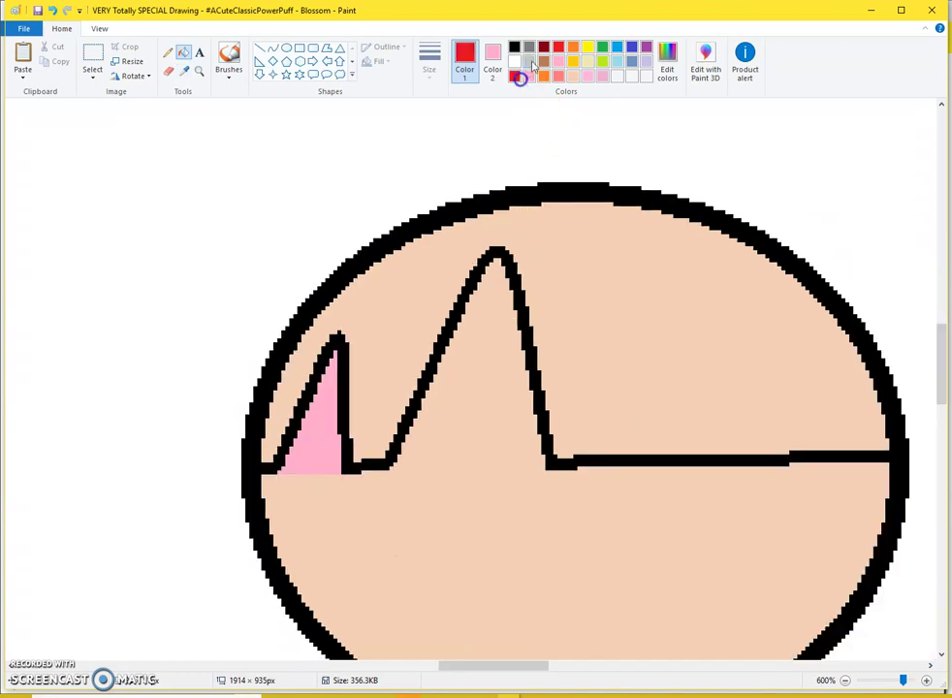
{"action": "right_click", "coordinate": [297, 443]}
Step: Draw a third blue curved peak on the right half of the hairline
{"action": "left_click_drag", "start_coordinate": [502, 666], "coordinate": [529, 666]}
{"action": "scroll", "coordinate": [478, 420], "scroll_direction": "up", "scroll_amount": 2}
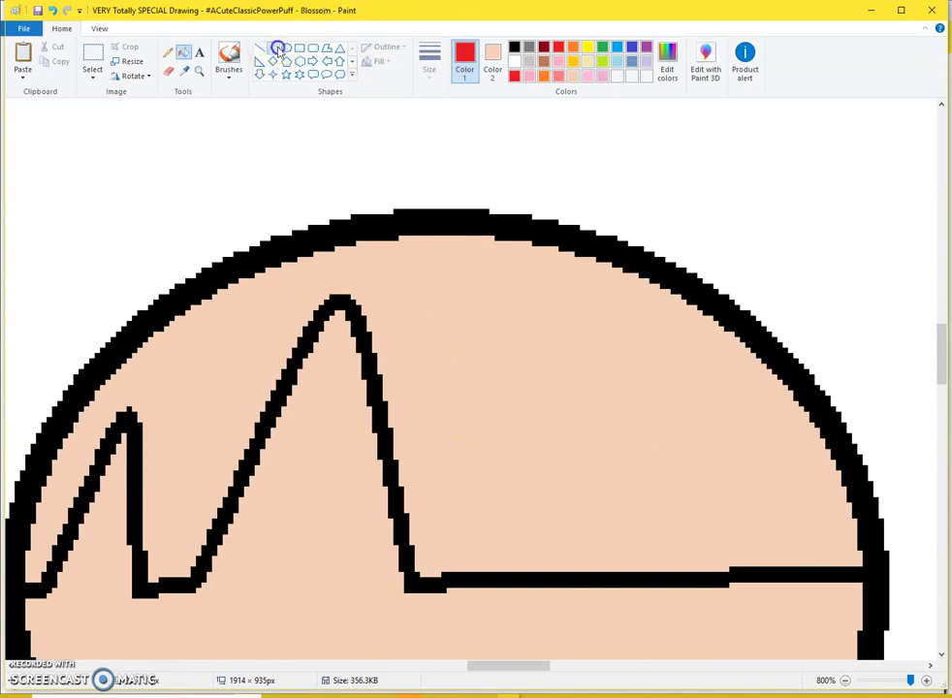
{"action": "left_click", "coordinate": [275, 48]}
{"action": "left_click_drag", "start_coordinate": [555, 579], "coordinate": [712, 579]}
{"action": "mouse_move", "coordinate": [662, 502]}
{"action": "left_mouse_down"}
{"action": "mouse_move", "coordinate": [624, 315]}
{"action": "mouse_move", "coordinate": [611, 296]}
{"action": "left_mouse_up"}
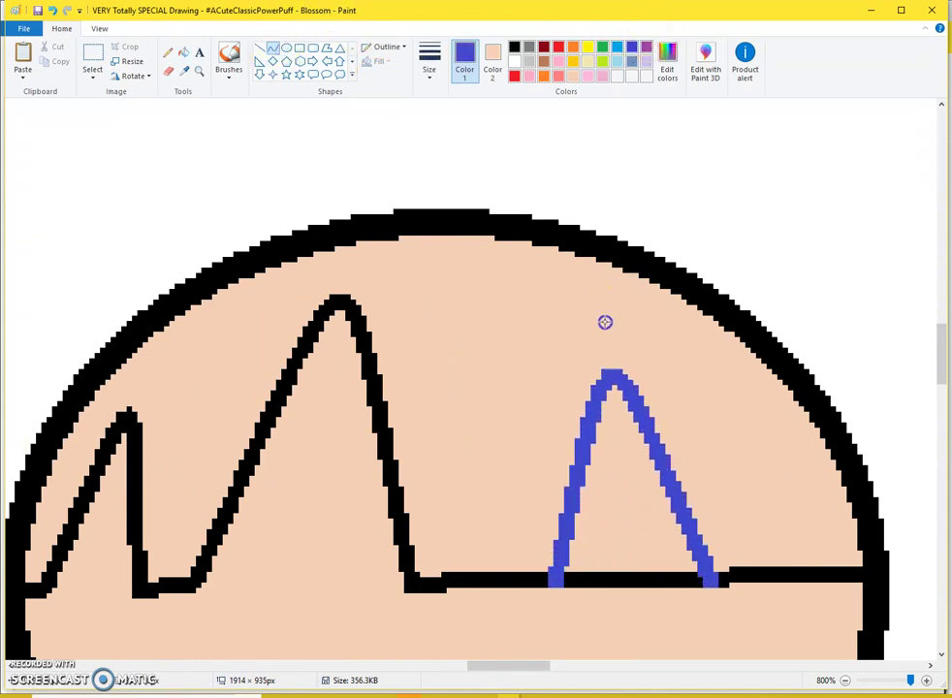
Step: Recolour the third peak black and fill the hairline segment beneath it with the skin colour
{"action": "left_click", "coordinate": [181, 51]}
{"action": "left_click", "coordinate": [183, 70]}
{"action": "left_click", "coordinate": [649, 573]}
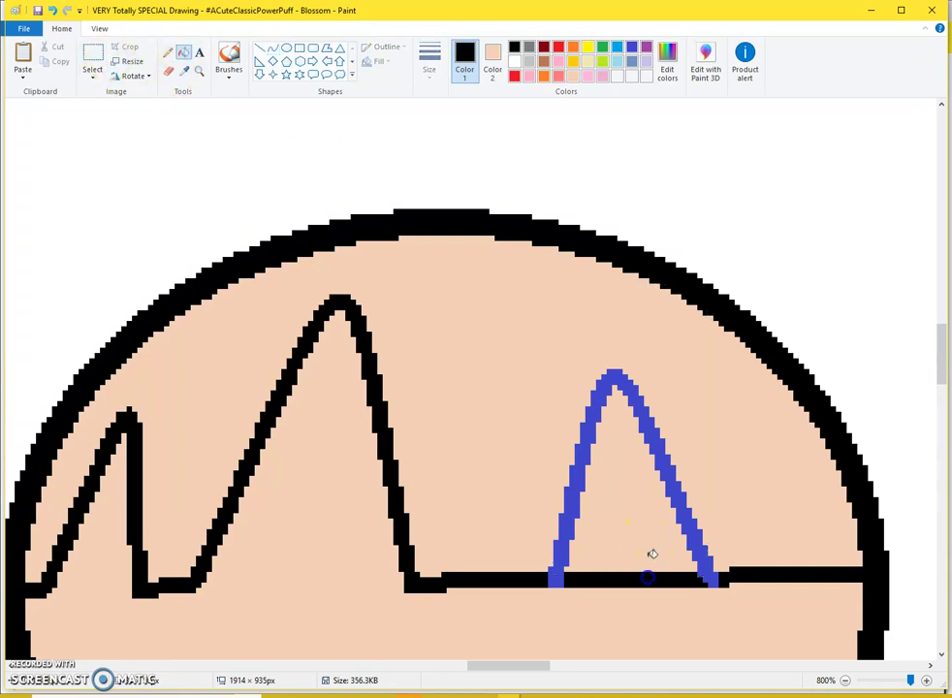
{"action": "left_click", "coordinate": [649, 539]}
{"action": "right_click", "coordinate": [647, 509]}
{"action": "left_click", "coordinate": [657, 460]}
{"action": "scroll", "coordinate": [657, 460], "scroll_direction": "down", "scroll_amount": 5}
{"action": "key", "text": "ctrl+v"}
{"action": "left_click_drag", "start_coordinate": [64, 255], "coordinate": [448, 314]}
{"action": "left_click", "coordinate": [180, 50]}
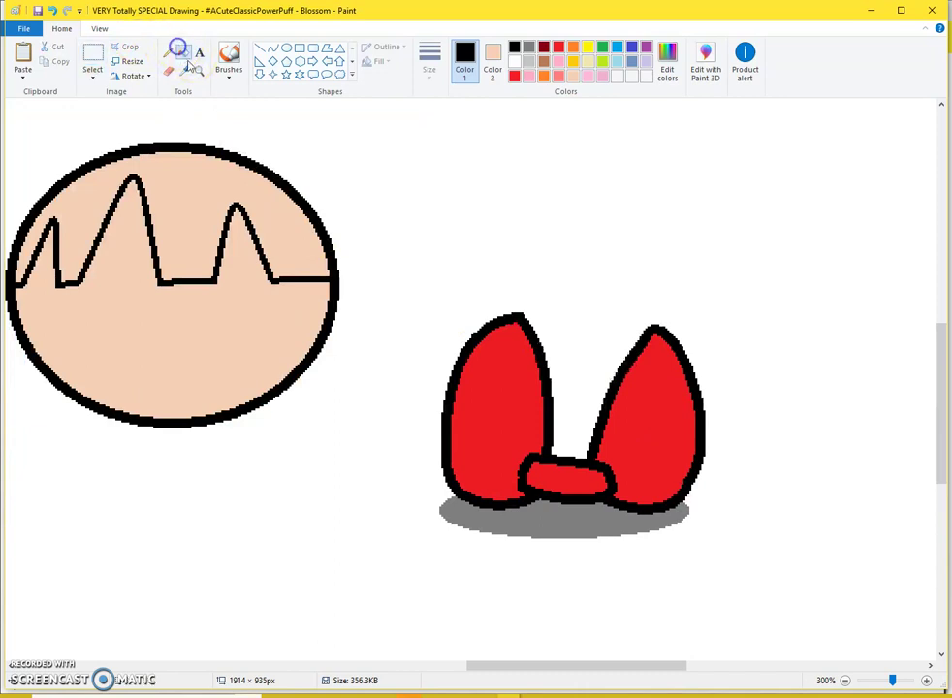
{"action": "right_click", "coordinate": [451, 167]}
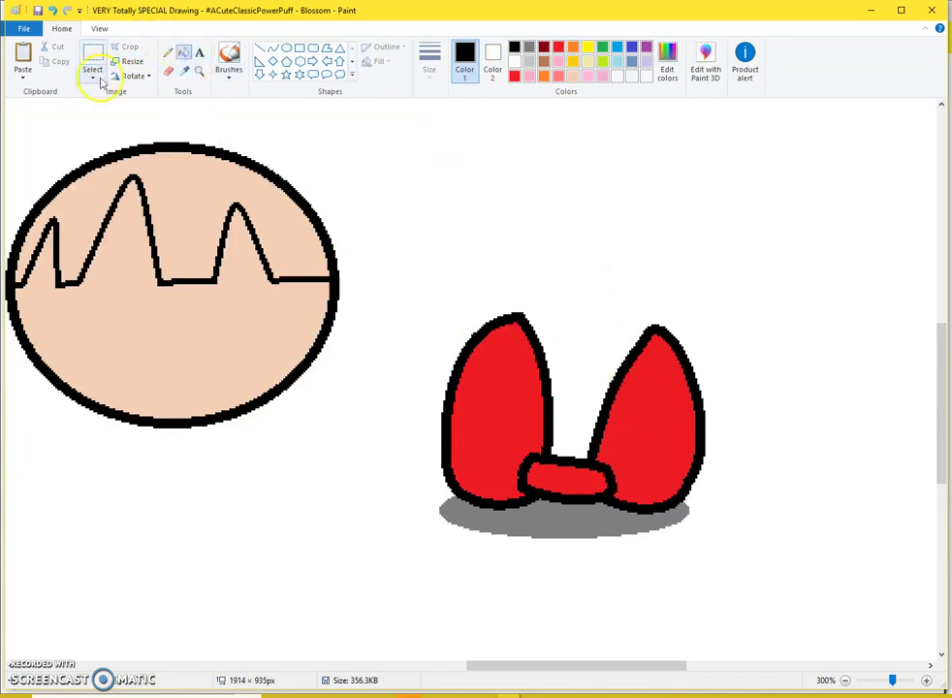
{"action": "left_click_drag", "start_coordinate": [368, 138], "coordinate": [841, 310]}
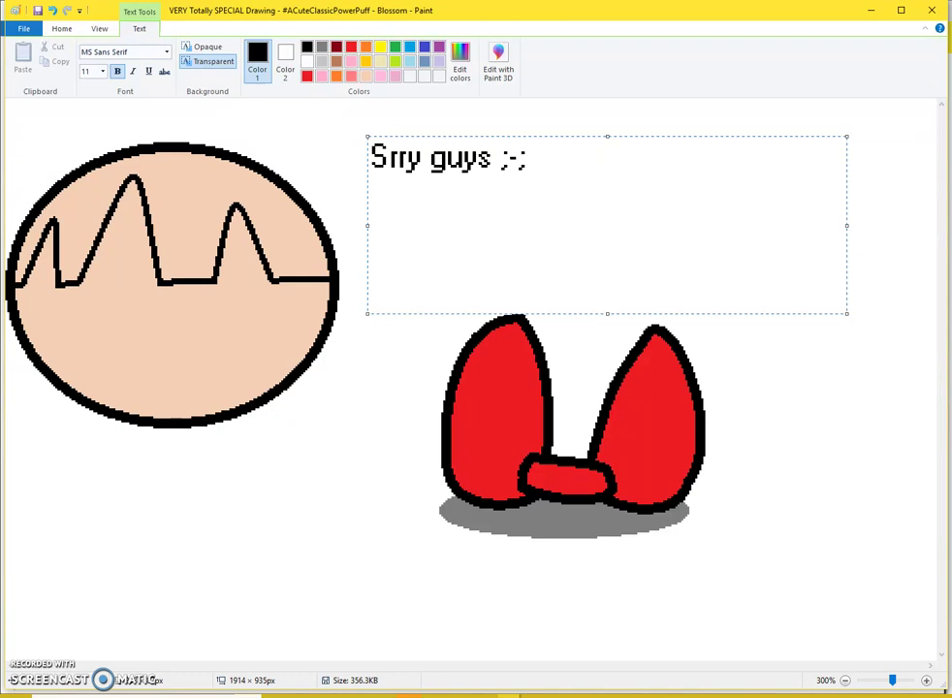
{"action": "key", "text": "BackSpace"}
{"action": "key", "text": "BackSpace"}
{"action": "key", "text": "BackSpace"}
{"action": "key", "text": "BackSpace"}
{"action": "key", "text": "BackSpace"}
{"action": "key", "text": "BackSpace"}
{"action": "key", "text": "BackSpace"}
{"action": "key", "text": "BackSpace"}
{"action": "key", "text": "BackSpace"}
{"action": "key", "text": "BackSpace"}
{"action": "key", "text": "BackSpace"}
{"action": "key", "text": "BackSpace"}
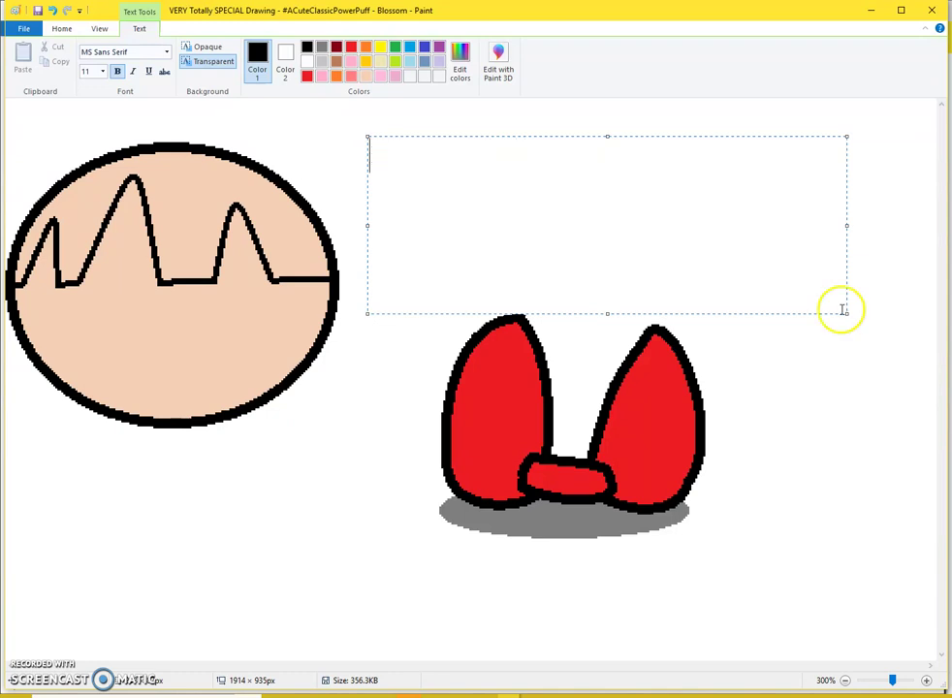
{"action": "left_click", "coordinate": [514, 483]}
Step: Fill the hair area above the peaked hairline with orange
{"action": "scroll", "coordinate": [17, 408], "scroll_direction": "up", "scroll_amount": 4}
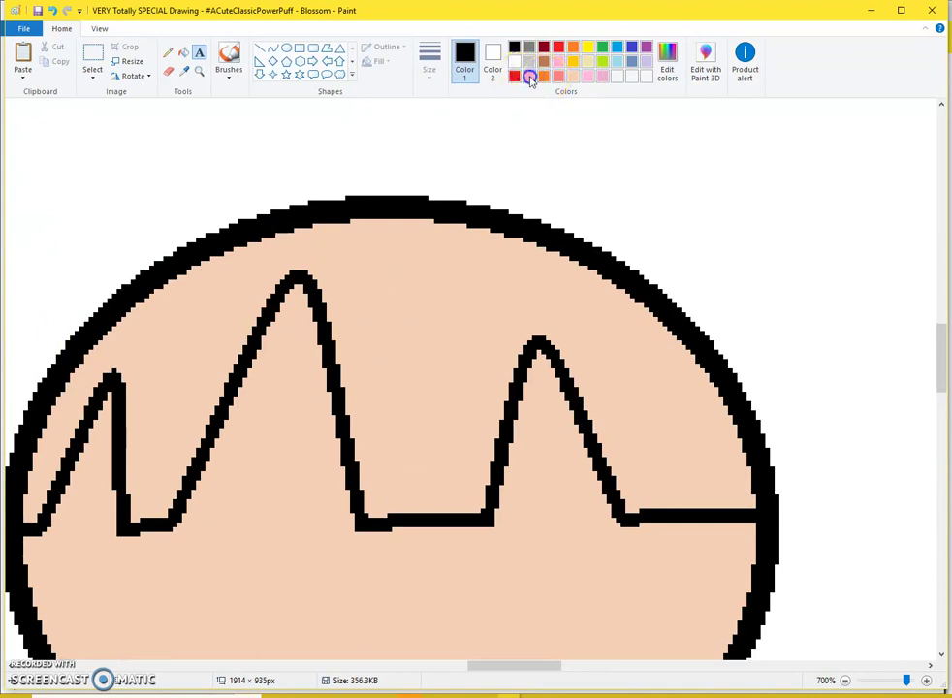
{"action": "left_click", "coordinate": [180, 51]}
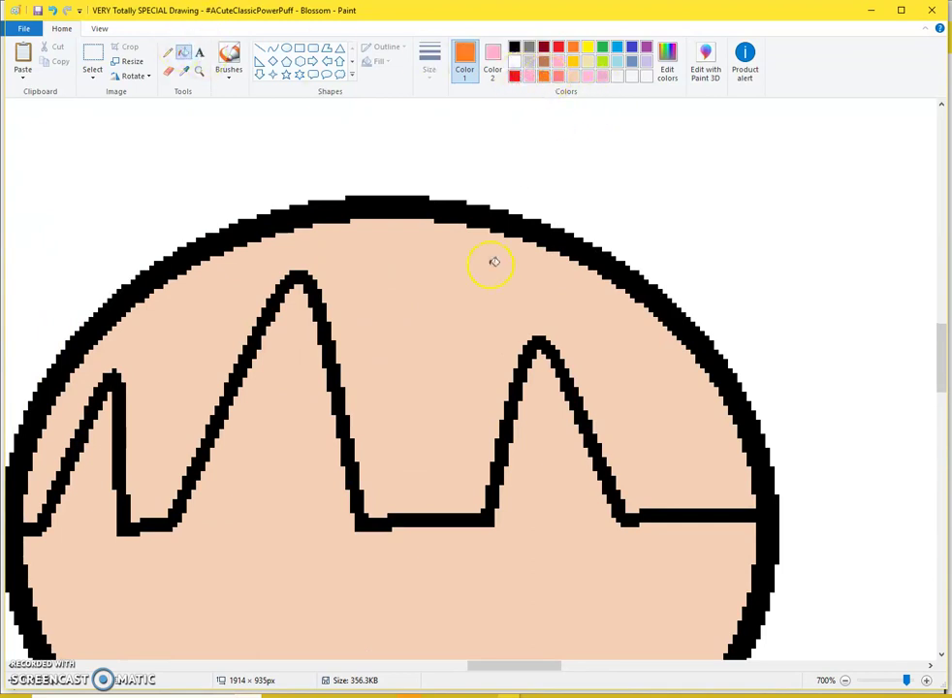
{"action": "left_click", "coordinate": [493, 262]}
Step: Draw the larger eye's outline as a thick black curve from the hair fringe to the right edge of the face
{"action": "scroll", "coordinate": [456, 558], "scroll_direction": "down", "scroll_amount": 1}
{"action": "scroll", "coordinate": [497, 649], "scroll_direction": "down", "scroll_amount": 1}
{"action": "left_click_drag", "start_coordinate": [501, 667], "coordinate": [487, 666]}
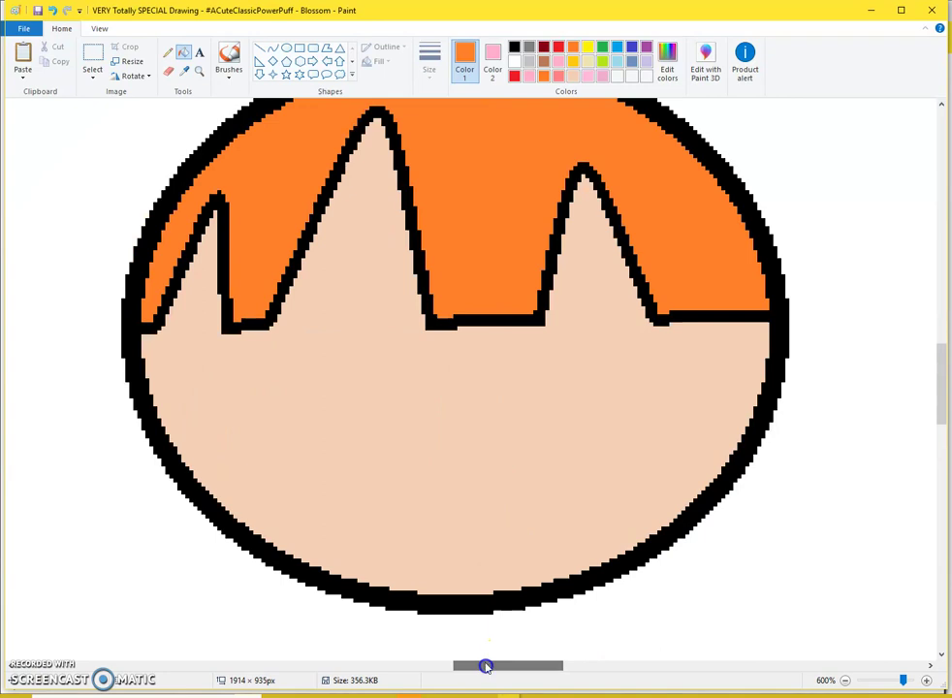
{"action": "key", "text": "ctrl+Page_Up"}
{"action": "left_click", "coordinate": [273, 47]}
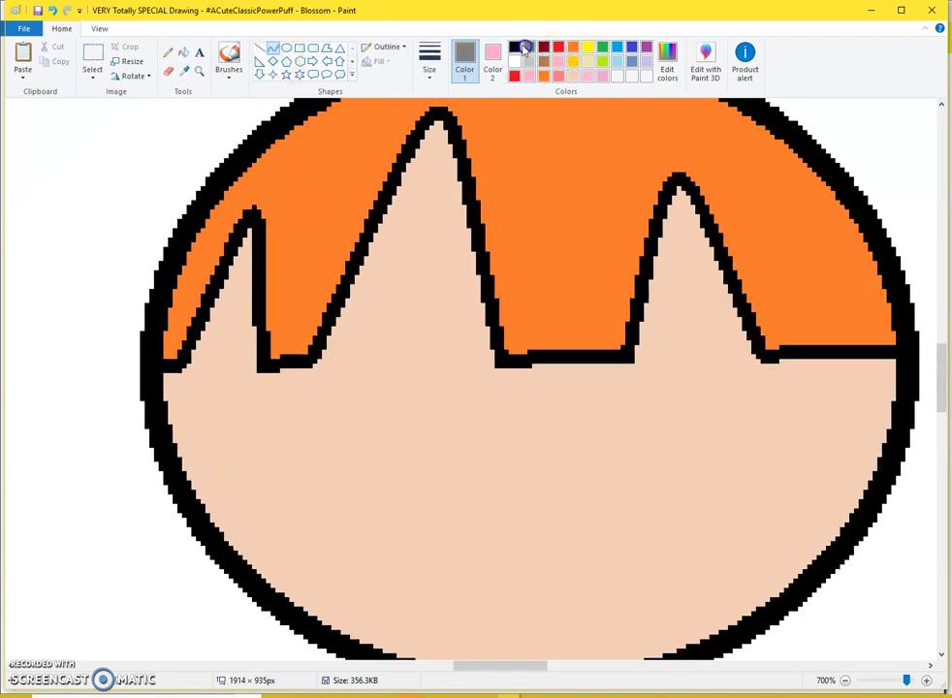
{"action": "left_click", "coordinate": [426, 73]}
{"action": "left_click", "coordinate": [426, 138]}
{"action": "mouse_move", "coordinate": [276, 589]}
{"action": "left_mouse_down"}
{"action": "mouse_move", "coordinate": [314, 366]}
{"action": "mouse_move", "coordinate": [340, 603]}
{"action": "mouse_move", "coordinate": [346, 562]}
{"action": "left_mouse_up"}
{"action": "scroll", "coordinate": [637, 472], "scroll_direction": "down", "scroll_amount": 3}
{"action": "mouse_move", "coordinate": [504, 363]}
{"action": "left_mouse_down"}
{"action": "mouse_move", "coordinate": [637, 472]}
{"action": "mouse_move", "coordinate": [751, 476]}
{"action": "mouse_move", "coordinate": [520, 495]}
{"action": "mouse_move", "coordinate": [542, 341]}
{"action": "mouse_move", "coordinate": [499, 223]}
{"action": "mouse_move", "coordinate": [572, 438]}
{"action": "mouse_move", "coordinate": [797, 408]}
{"action": "mouse_move", "coordinate": [832, 426]}
{"action": "mouse_move", "coordinate": [839, 395]}
{"action": "mouse_move", "coordinate": [598, 466]}
{"action": "mouse_move", "coordinate": [492, 448]}
{"action": "mouse_move", "coordinate": [602, 446]}
{"action": "left_mouse_up"}
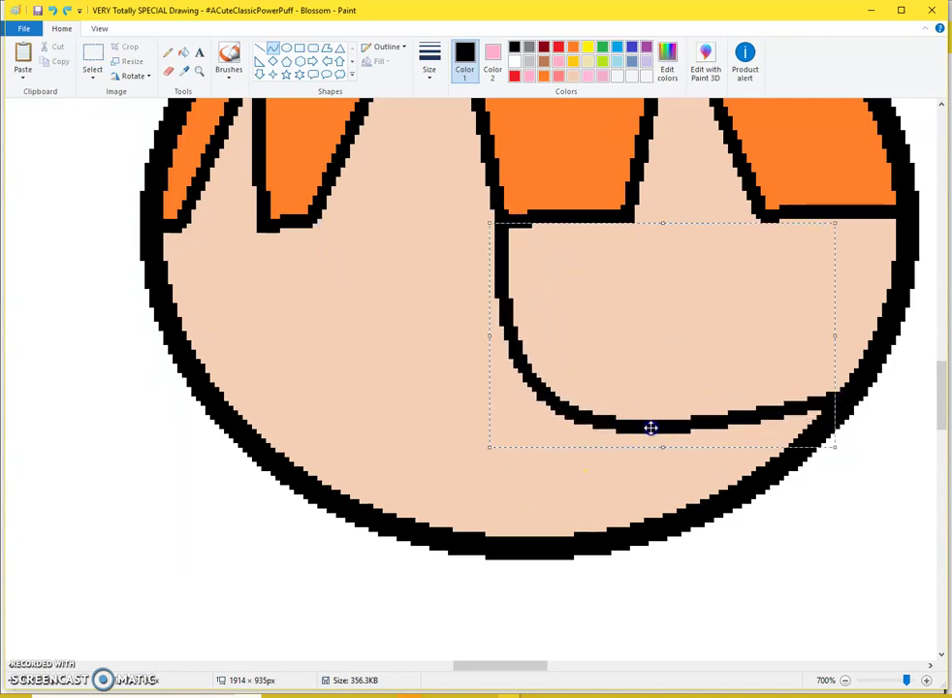
Step: Draw the smaller eye's outline as a black curve from the hair fringe to the left edge of the face
{"action": "left_click", "coordinate": [486, 397]}
{"action": "mouse_move", "coordinate": [241, 393]}
{"action": "left_mouse_down"}
{"action": "mouse_move", "coordinate": [319, 276]}
{"action": "mouse_move", "coordinate": [303, 223]}
{"action": "mouse_move", "coordinate": [349, 397]}
{"action": "mouse_move", "coordinate": [335, 386]}
{"action": "left_mouse_up"}
{"action": "left_click", "coordinate": [506, 329]}
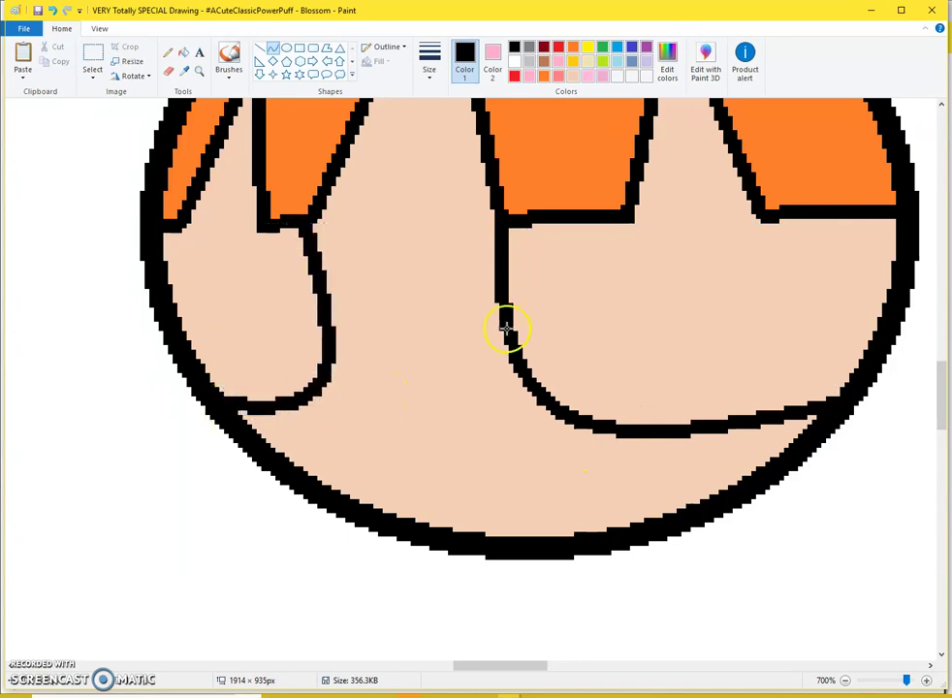
Step: Paint a rosy pink blush spot beneath each eye using a thick brush
{"action": "left_click", "coordinate": [229, 74]}
{"action": "left_click", "coordinate": [153, 98]}
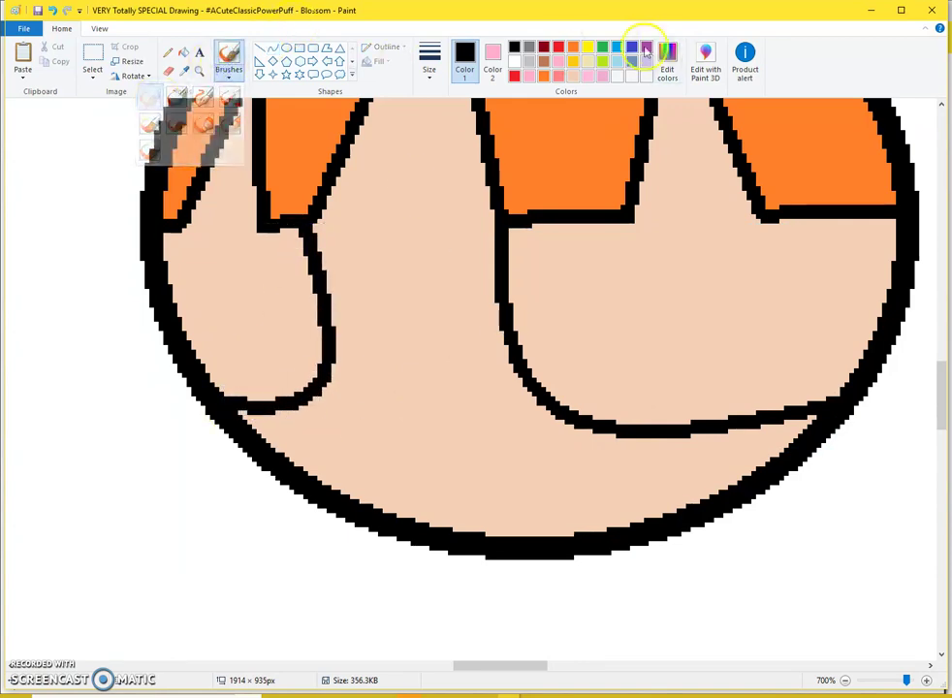
{"action": "left_click", "coordinate": [420, 57]}
{"action": "left_click", "coordinate": [421, 184]}
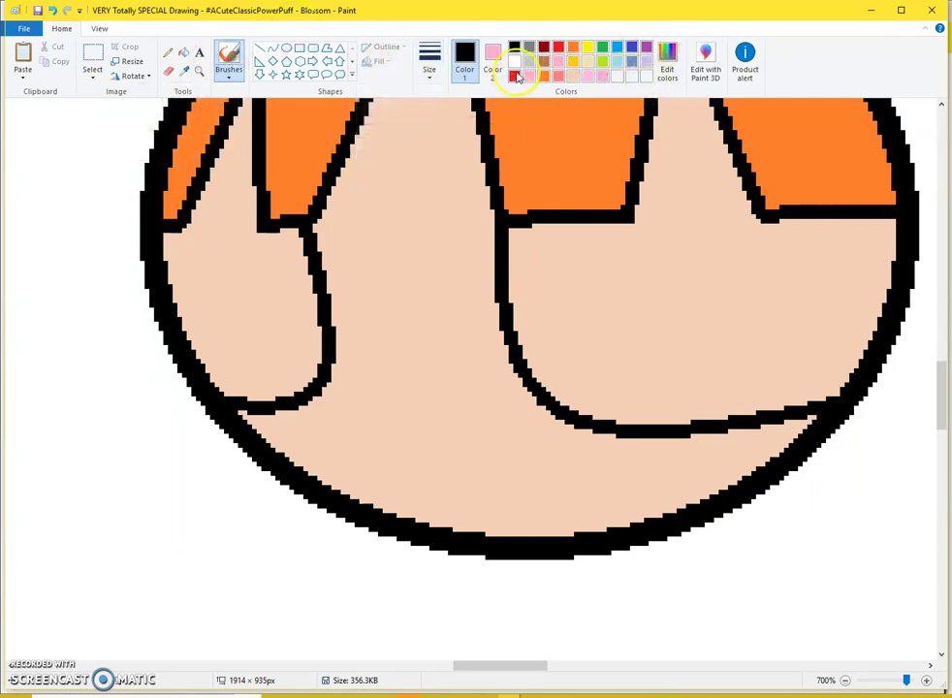
{"action": "left_click", "coordinate": [560, 78]}
{"action": "left_click", "coordinate": [646, 468]}
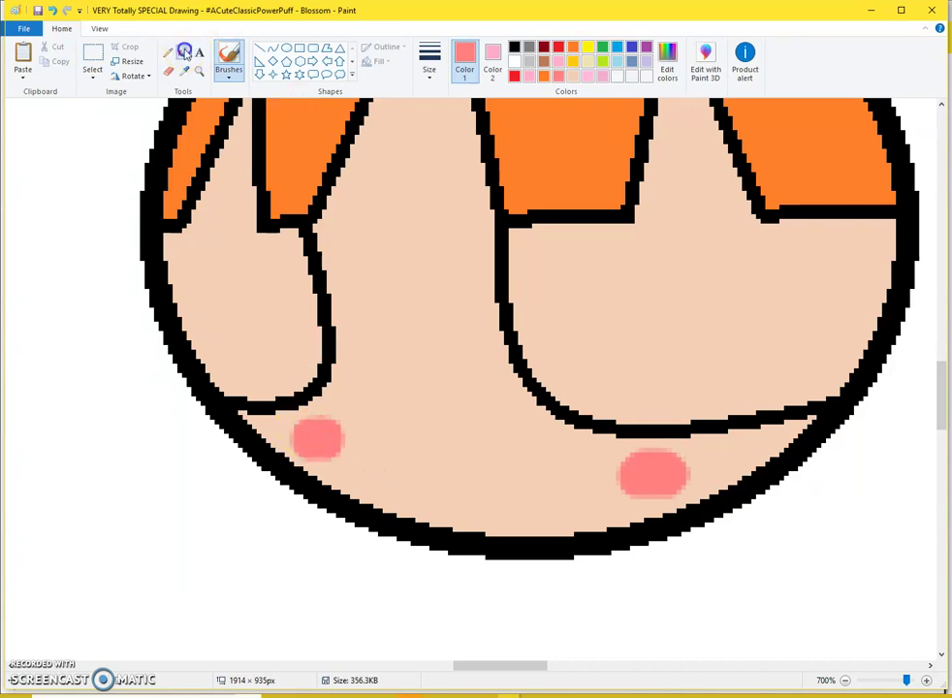
Step: Fill both eye areas with white
{"action": "left_click", "coordinate": [184, 54]}
{"action": "left_click", "coordinate": [513, 61]}
{"action": "left_click", "coordinate": [615, 331]}
{"action": "left_click", "coordinate": [188, 280]}
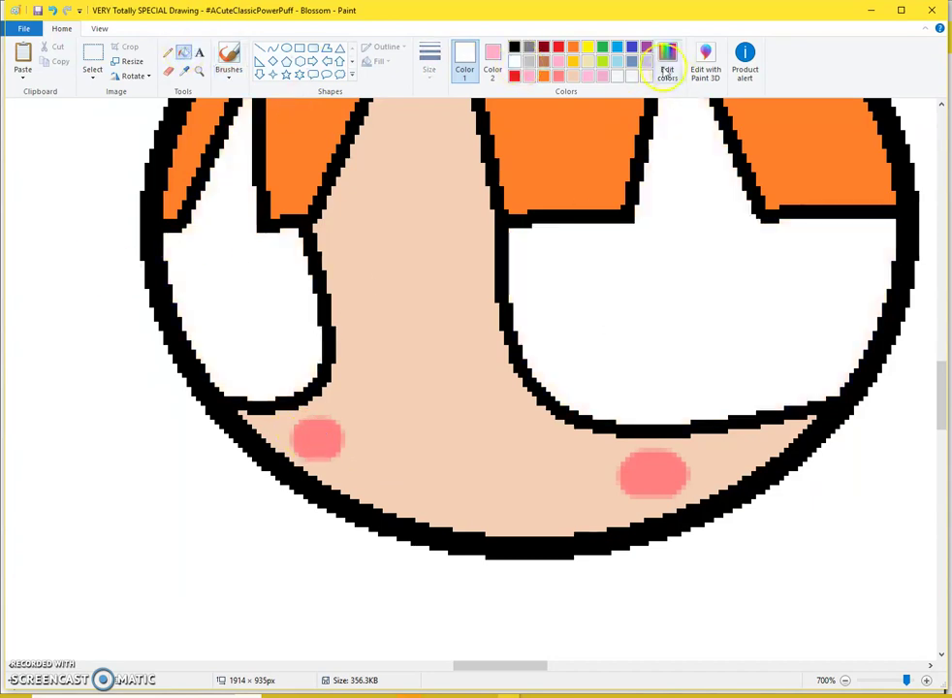
Step: Set up the Ellipse shape with black as the drawing colour and a thin outline
{"action": "left_click", "coordinate": [665, 62]}
{"action": "key", "text": "Escape"}
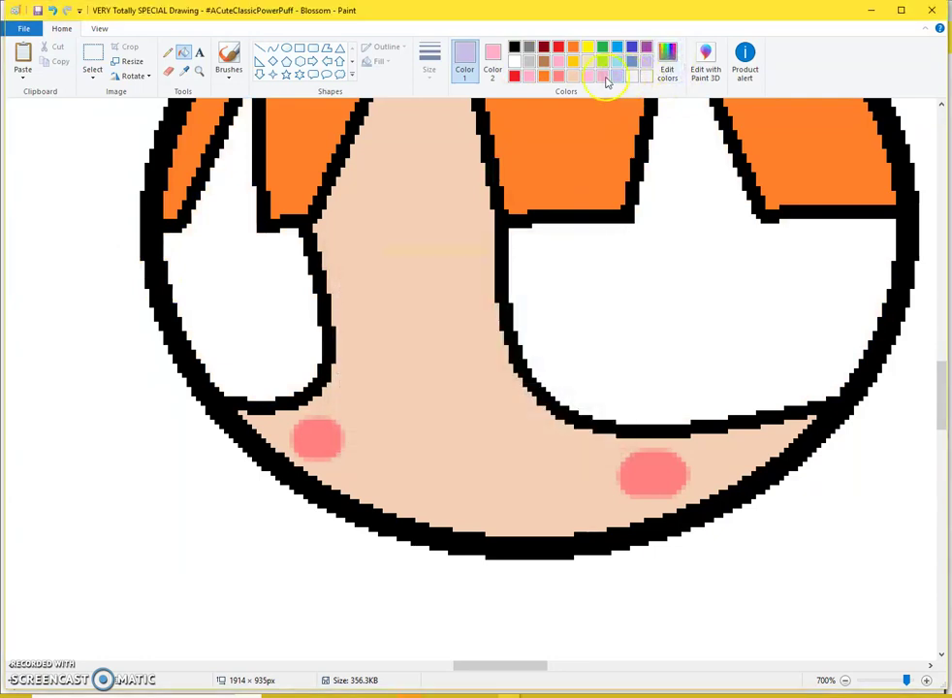
{"action": "left_click", "coordinate": [514, 48]}
{"action": "left_click", "coordinate": [286, 47]}
{"action": "left_click", "coordinate": [430, 63]}
{"action": "left_click", "coordinate": [436, 116]}
{"action": "left_click_drag", "start_coordinate": [310, 291], "coordinate": [294, 307]}
{"action": "left_click_drag", "start_coordinate": [292, 259], "coordinate": [295, 276]}
{"action": "left_click_drag", "start_coordinate": [632, 206], "coordinate": [683, 308]}
{"action": "left_click_drag", "start_coordinate": [682, 206], "coordinate": [688, 204]}
{"action": "left_click", "coordinate": [797, 207]}
{"action": "key", "text": "ctrl+z"}
{"action": "left_click_drag", "start_coordinate": [624, 197], "coordinate": [668, 272]}
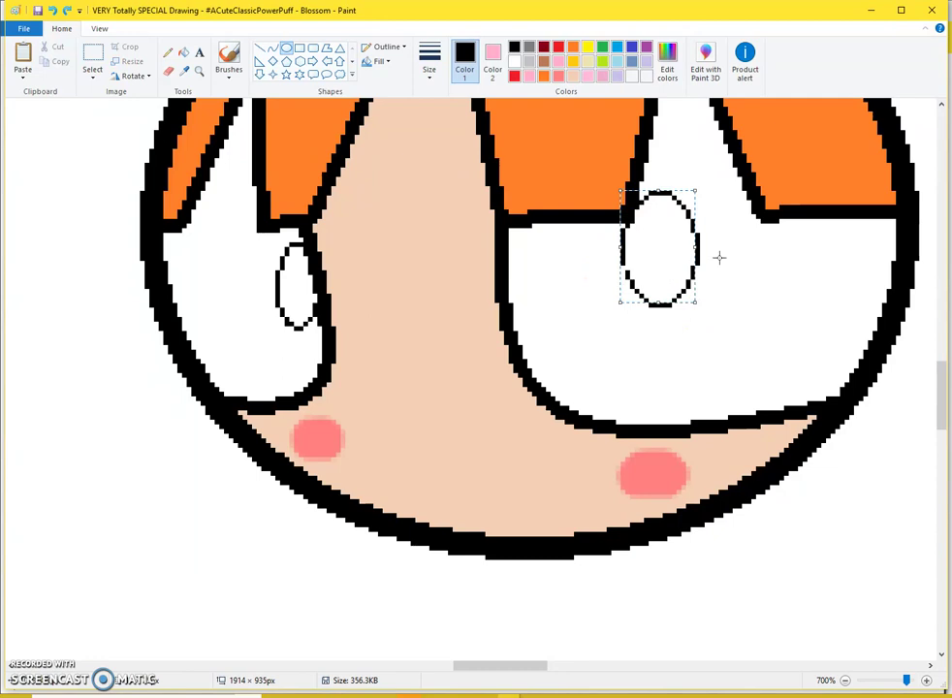
{"action": "left_click", "coordinate": [740, 248]}
{"action": "scroll", "coordinate": [719, 256], "scroll_direction": "up", "scroll_amount": 2}
{"action": "scroll", "coordinate": [405, 284], "scroll_direction": "down", "scroll_amount": 1}
{"action": "key", "text": "ctrl+z"}
{"action": "left_click_drag", "start_coordinate": [542, 322], "coordinate": [604, 408]}
{"action": "left_click_drag", "start_coordinate": [569, 385], "coordinate": [592, 375]}
{"action": "key", "text": "ctrl+z"}
Step: Draw a thin black oval highlight in the larger eye and create a pink iris around it with a curved lower edge
{"action": "left_click_drag", "start_coordinate": [553, 315], "coordinate": [628, 405]}
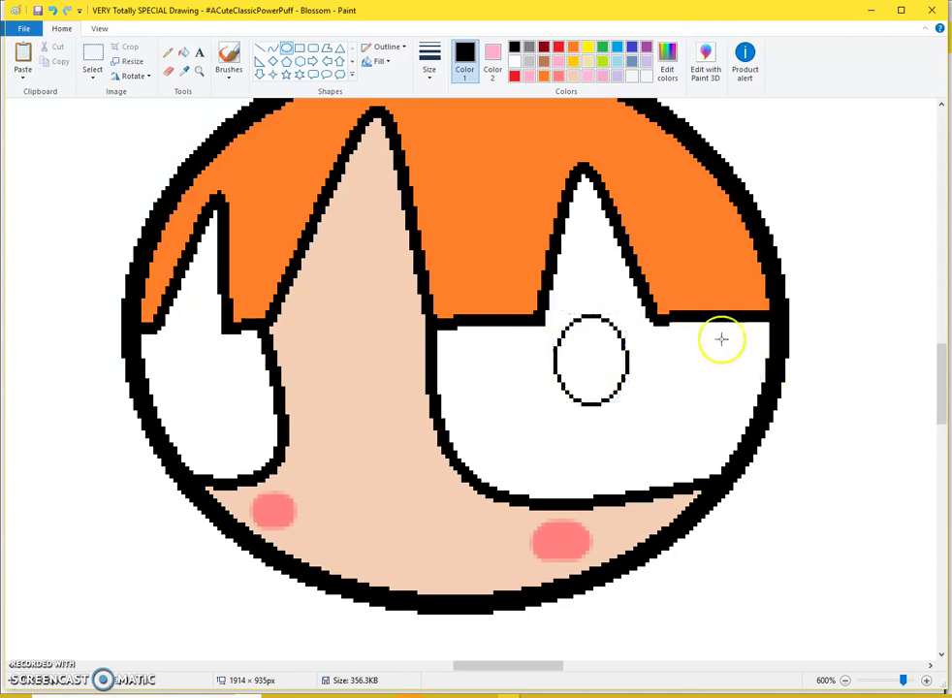
{"action": "left_click", "coordinate": [272, 45]}
{"action": "scroll", "coordinate": [535, 434], "scroll_direction": "up", "scroll_amount": 2}
{"action": "scroll", "coordinate": [631, 565], "scroll_direction": "down", "scroll_amount": 2}
{"action": "scroll", "coordinate": [631, 565], "scroll_direction": "down", "scroll_amount": 1}
{"action": "mouse_move", "coordinate": [601, 436]}
{"action": "left_mouse_down"}
{"action": "mouse_move", "coordinate": [822, 311]}
{"action": "mouse_move", "coordinate": [861, 244]}
{"action": "mouse_move", "coordinate": [870, 362]}
{"action": "mouse_move", "coordinate": [882, 320]}
{"action": "left_mouse_up"}
{"action": "left_click", "coordinate": [183, 53]}
{"action": "left_click", "coordinate": [584, 248]}
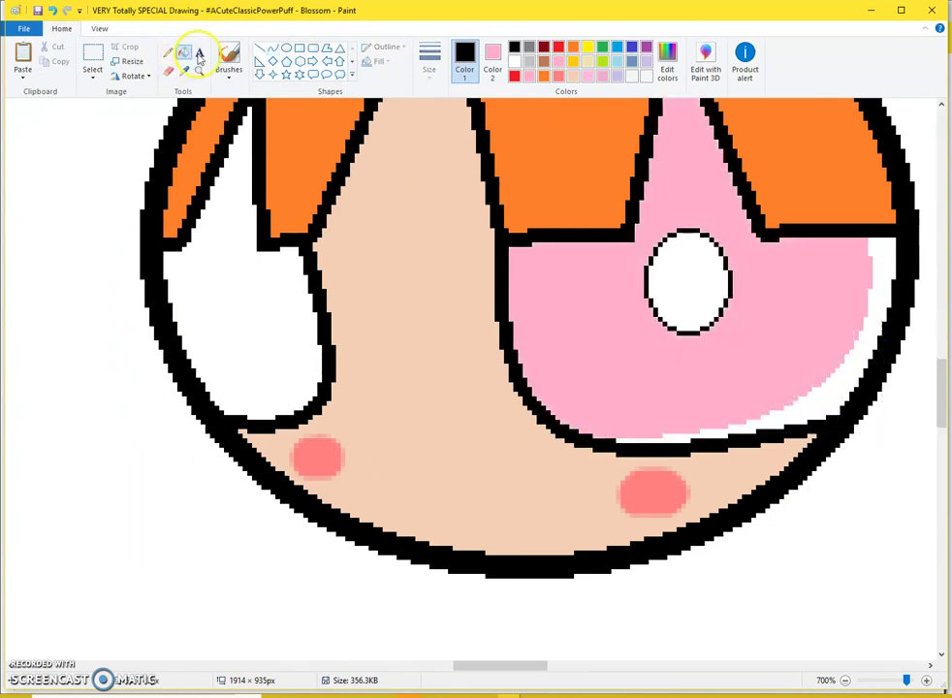
Step: Draw a thin black curve inside the larger eye's pink iris and fill the area around the white oval with black
{"action": "mouse_move", "coordinate": [547, 398]}
{"action": "left_mouse_down"}
{"action": "mouse_move", "coordinate": [680, 357]}
{"action": "mouse_move", "coordinate": [808, 242]}
{"action": "left_mouse_up"}
{"action": "mouse_move", "coordinate": [795, 330]}
{"action": "left_mouse_down"}
{"action": "mouse_move", "coordinate": [793, 342]}
{"action": "mouse_move", "coordinate": [821, 357]}
{"action": "mouse_move", "coordinate": [801, 316]}
{"action": "left_mouse_up"}
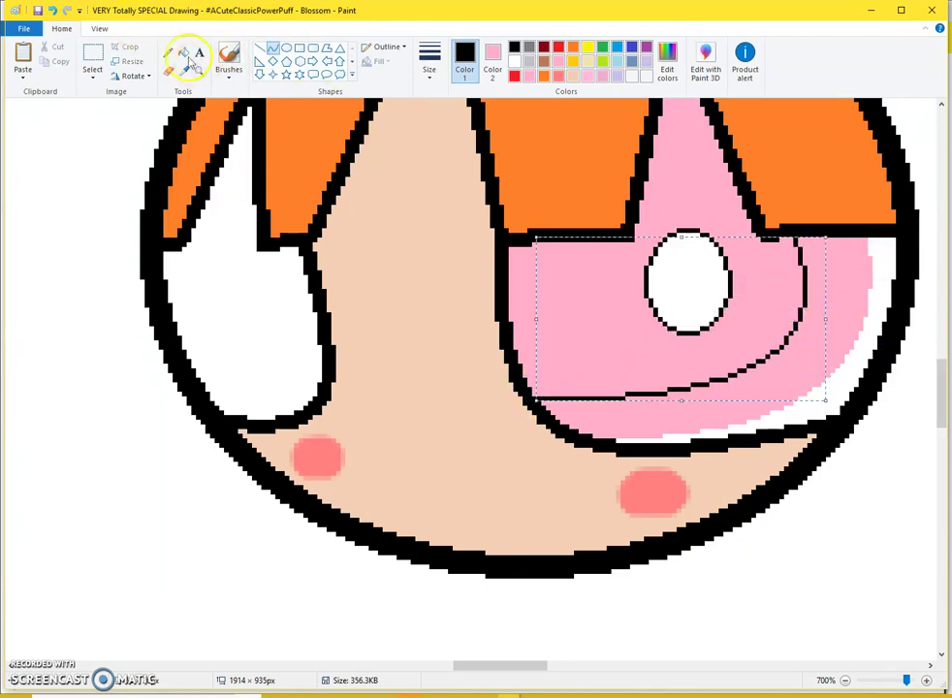
{"action": "left_click", "coordinate": [184, 54]}
{"action": "left_click", "coordinate": [584, 304]}
Step: Draw a pink iris curve and a thin black oval in the smaller eye, and fill the iris with pink
{"action": "scroll", "coordinate": [453, 229], "scroll_direction": "up", "scroll_amount": 1}
{"action": "left_click", "coordinate": [273, 47]}
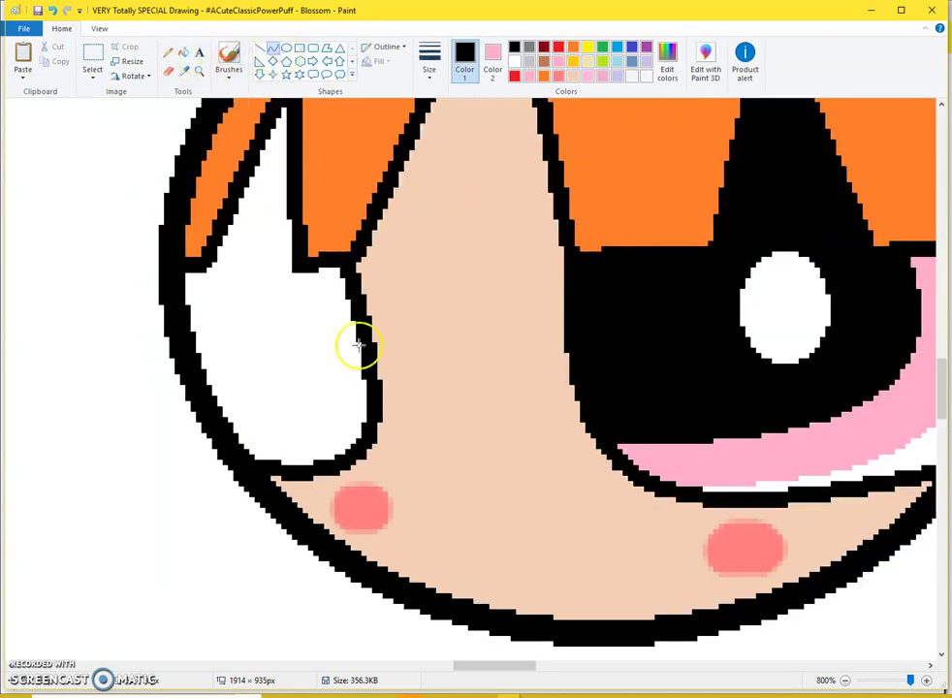
{"action": "mouse_move", "coordinate": [196, 276]}
{"action": "left_mouse_down"}
{"action": "mouse_move", "coordinate": [325, 423]}
{"action": "mouse_move", "coordinate": [353, 436]}
{"action": "mouse_move", "coordinate": [272, 434]}
{"action": "left_mouse_up"}
{"action": "left_click", "coordinate": [237, 84]}
{"action": "left_click", "coordinate": [287, 47]}
{"action": "left_click_drag", "start_coordinate": [296, 283], "coordinate": [357, 368]}
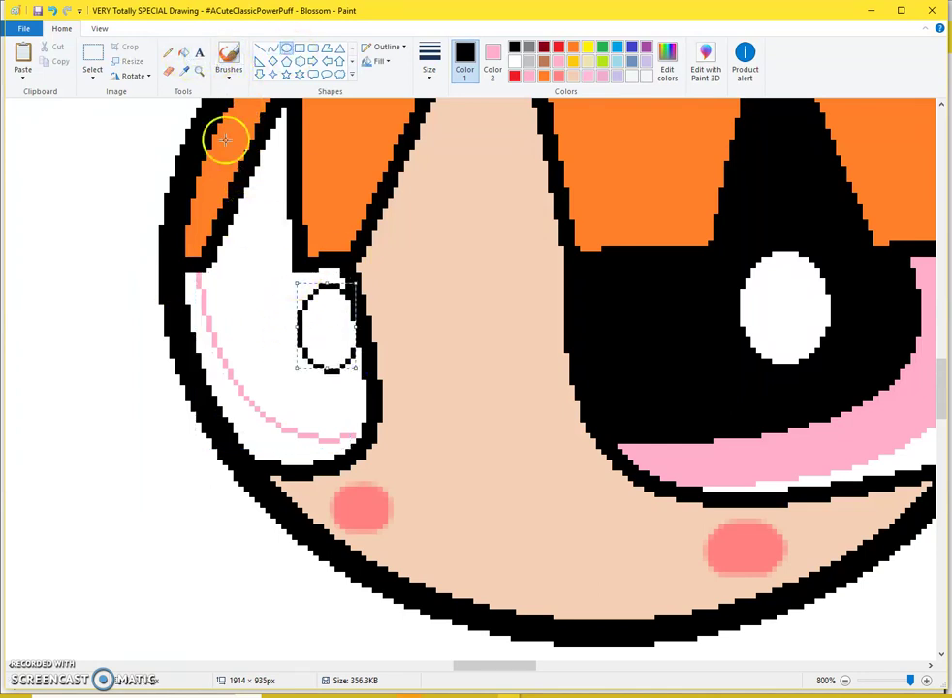
{"action": "left_click", "coordinate": [184, 53]}
{"action": "left_click", "coordinate": [276, 308]}
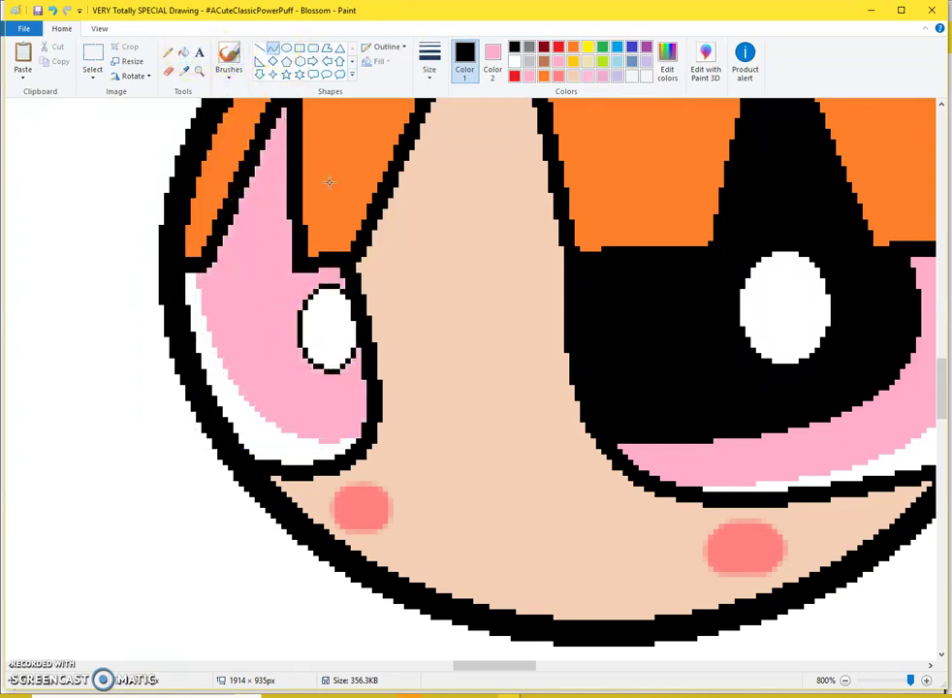
Step: Draw a thin black curve inside the smaller eye's pink iris and fill the area around its white oval with black
{"action": "mouse_move", "coordinate": [352, 399]}
{"action": "left_mouse_down"}
{"action": "mouse_move", "coordinate": [341, 378]}
{"action": "mouse_move", "coordinate": [296, 142]}
{"action": "mouse_move", "coordinate": [264, 273]}
{"action": "mouse_move", "coordinate": [368, 401]}
{"action": "left_mouse_up"}
{"action": "key", "text": "ctrl+z"}
{"action": "mouse_move", "coordinate": [296, 339]}
{"action": "left_mouse_down"}
{"action": "mouse_move", "coordinate": [290, 346]}
{"action": "mouse_move", "coordinate": [219, 214]}
{"action": "mouse_move", "coordinate": [228, 419]}
{"action": "left_mouse_up"}
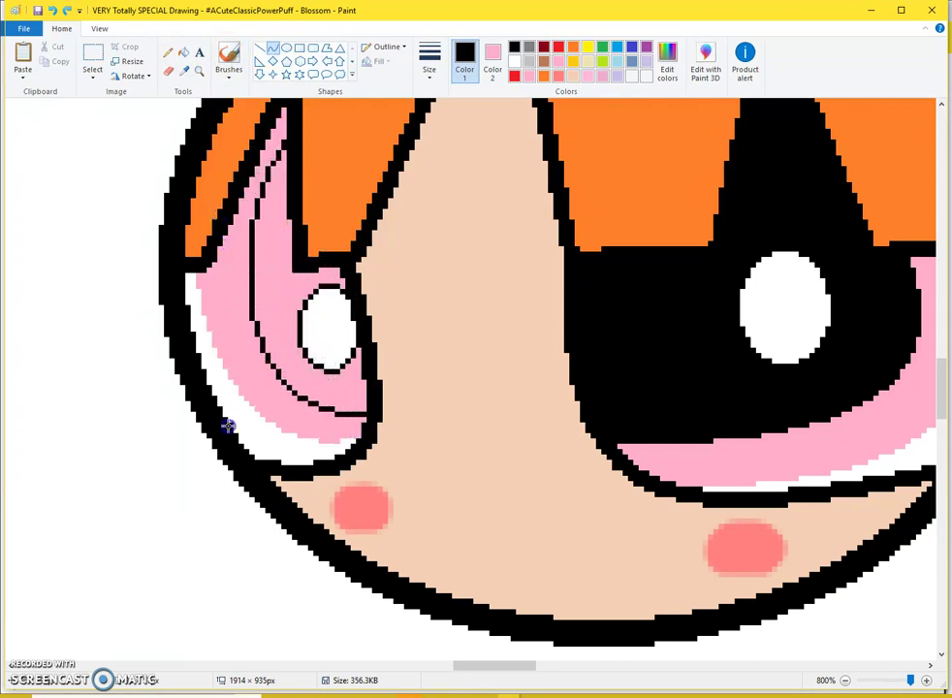
{"action": "left_click", "coordinate": [229, 60]}
{"action": "left_click", "coordinate": [185, 52]}
{"action": "left_click", "coordinate": [276, 266]}
{"action": "scroll", "coordinate": [276, 268], "scroll_direction": "down", "scroll_amount": 3}
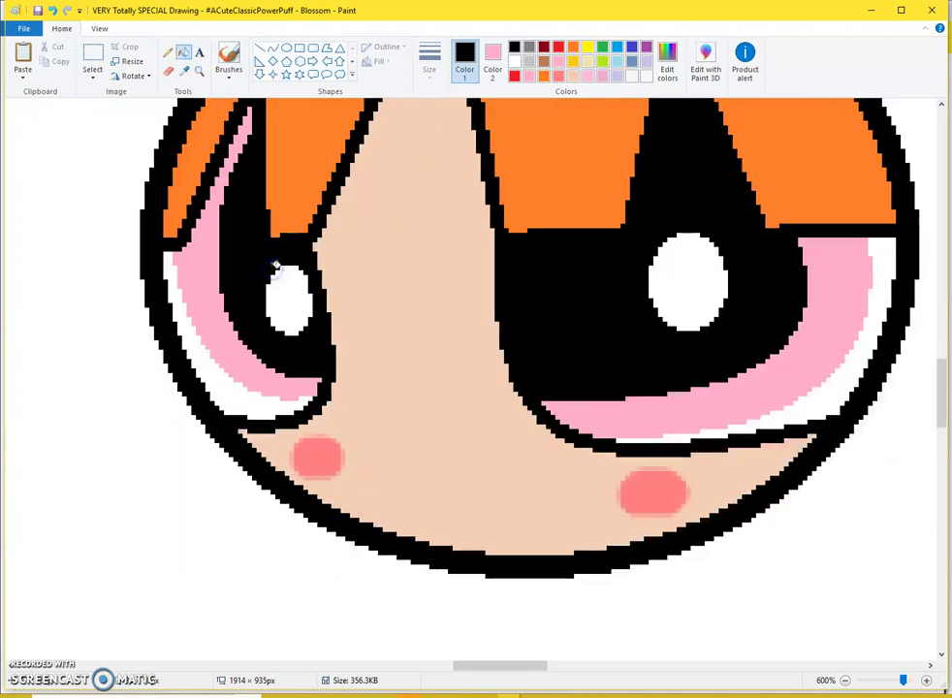
Step: Draw a small smile between the two cheeks with thin black curves
{"action": "left_click", "coordinate": [277, 51]}
{"action": "left_click", "coordinate": [438, 53]}
{"action": "left_click", "coordinate": [421, 118]}
{"action": "scroll", "coordinate": [471, 113], "scroll_direction": "up", "scroll_amount": 3}
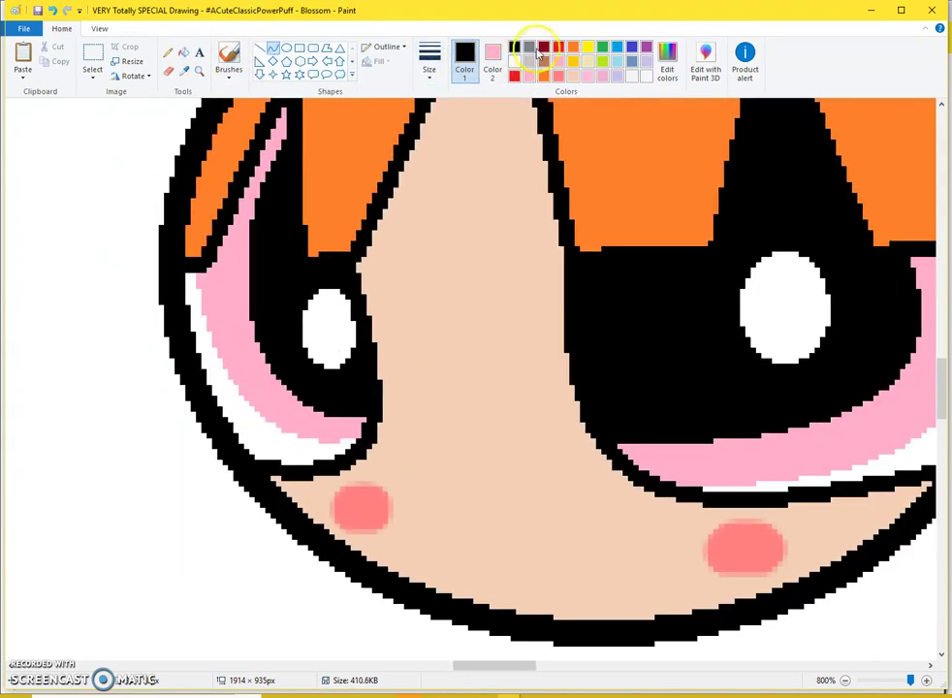
{"action": "left_click", "coordinate": [515, 47]}
{"action": "scroll", "coordinate": [556, 380], "scroll_direction": "down", "scroll_amount": 3}
{"action": "left_click_drag", "start_coordinate": [555, 402], "coordinate": [556, 391]}
{"action": "left_click_drag", "start_coordinate": [538, 413], "coordinate": [538, 448]}
{"action": "key", "text": "ctrl+z"}
{"action": "key", "text": "ctrl+z"}
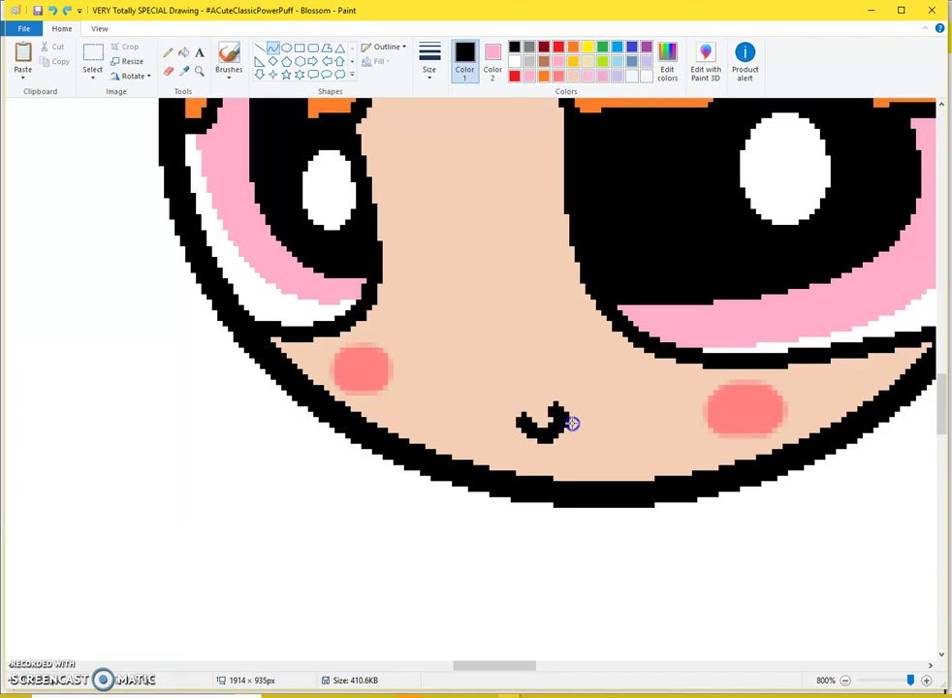
Step: Choose a thicker line, try two curved black body sides below the head, and undo them
{"action": "scroll", "coordinate": [572, 359], "scroll_direction": "down", "scroll_amount": 2}
{"action": "left_click", "coordinate": [428, 68]}
{"action": "left_click", "coordinate": [426, 151]}
{"action": "scroll", "coordinate": [601, 339], "scroll_direction": "up", "scroll_amount": 1}
{"action": "scroll", "coordinate": [607, 352], "scroll_direction": "down", "scroll_amount": 3}
{"action": "mouse_move", "coordinate": [591, 304]}
{"action": "left_mouse_down"}
{"action": "mouse_move", "coordinate": [617, 453]}
{"action": "mouse_move", "coordinate": [620, 424]}
{"action": "left_mouse_up"}
{"action": "right_click", "coordinate": [544, 77]}
{"action": "mouse_move", "coordinate": [467, 310]}
{"action": "left_mouse_down"}
{"action": "mouse_move", "coordinate": [467, 378]}
{"action": "mouse_move", "coordinate": [425, 472]}
{"action": "mouse_move", "coordinate": [448, 417]}
{"action": "left_mouse_up"}
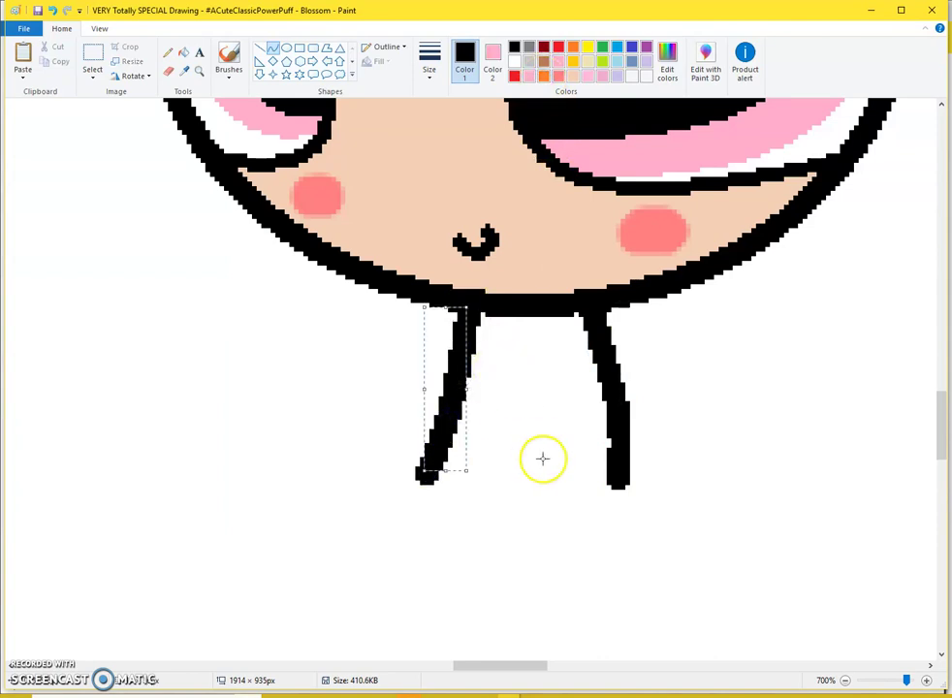
{"action": "key", "text": "ctrl+z"}
{"action": "key", "text": "ctrl+z"}
{"action": "mouse_move", "coordinate": [590, 305]}
{"action": "left_mouse_down"}
{"action": "mouse_move", "coordinate": [638, 425]}
{"action": "mouse_move", "coordinate": [640, 488]}
{"action": "left_mouse_up"}
{"action": "left_click", "coordinate": [633, 427]}
{"action": "left_click", "coordinate": [611, 373]}
{"action": "left_click_drag", "start_coordinate": [453, 306], "coordinate": [419, 487]}
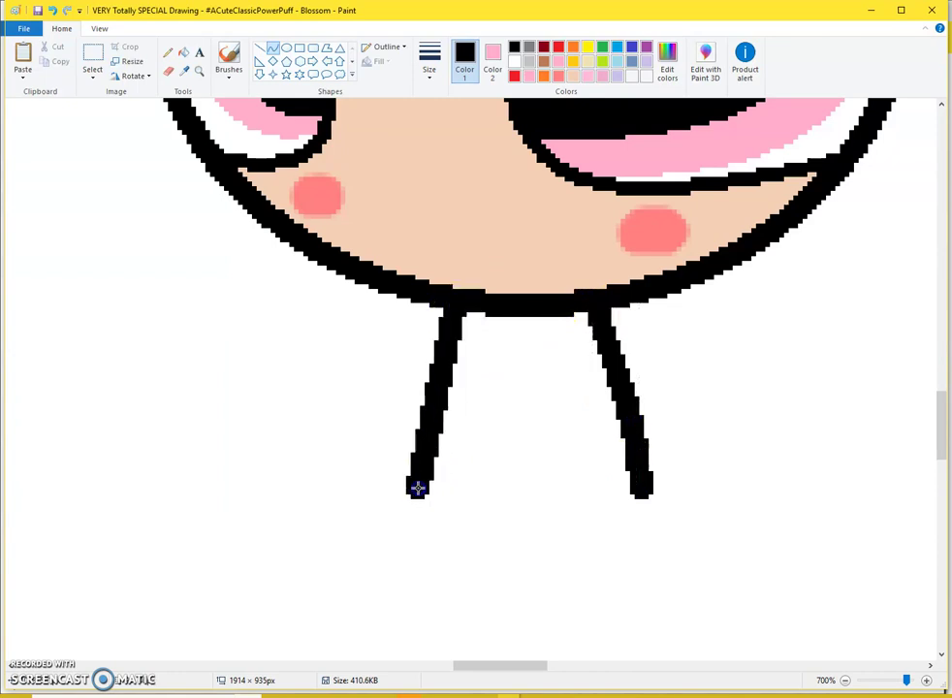
{"action": "key", "text": "ctrl+z"}
{"action": "key", "text": "ctrl+z"}
{"action": "left_click_drag", "start_coordinate": [453, 312], "coordinate": [339, 485]}
{"action": "left_click", "coordinate": [364, 460]}
{"action": "key", "text": "ctrl+z"}
Step: Outline the body below the head with thick black curves, forming two curved sides and a rounded bottom edge
{"action": "left_click_drag", "start_coordinate": [594, 305], "coordinate": [611, 489]}
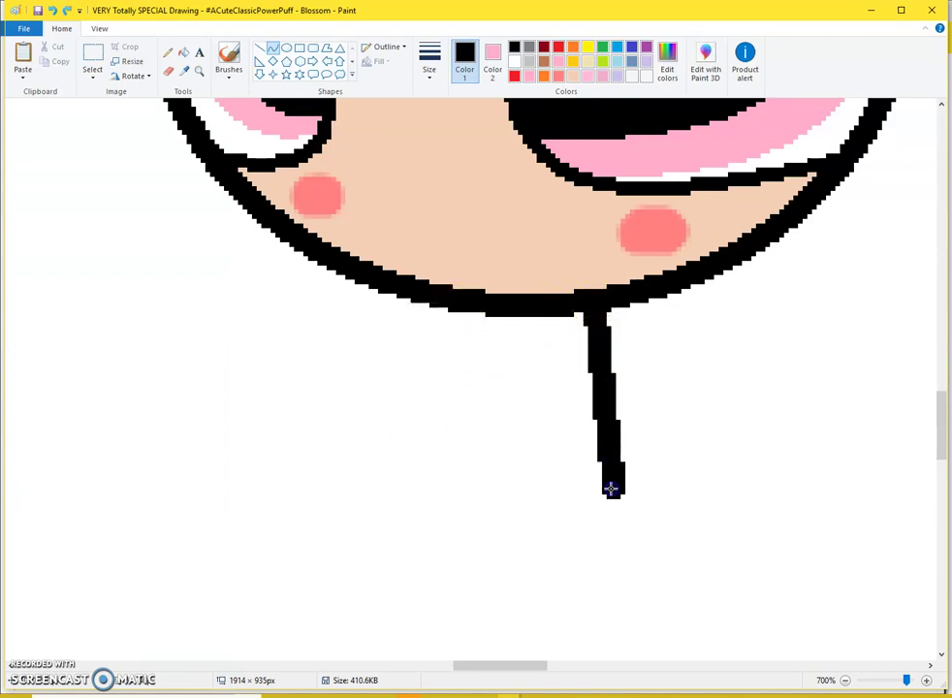
{"action": "left_click_drag", "start_coordinate": [606, 405], "coordinate": [636, 408]}
{"action": "mouse_move", "coordinate": [431, 308]}
{"action": "left_mouse_down"}
{"action": "mouse_move", "coordinate": [429, 376]}
{"action": "mouse_move", "coordinate": [361, 451]}
{"action": "left_mouse_up"}
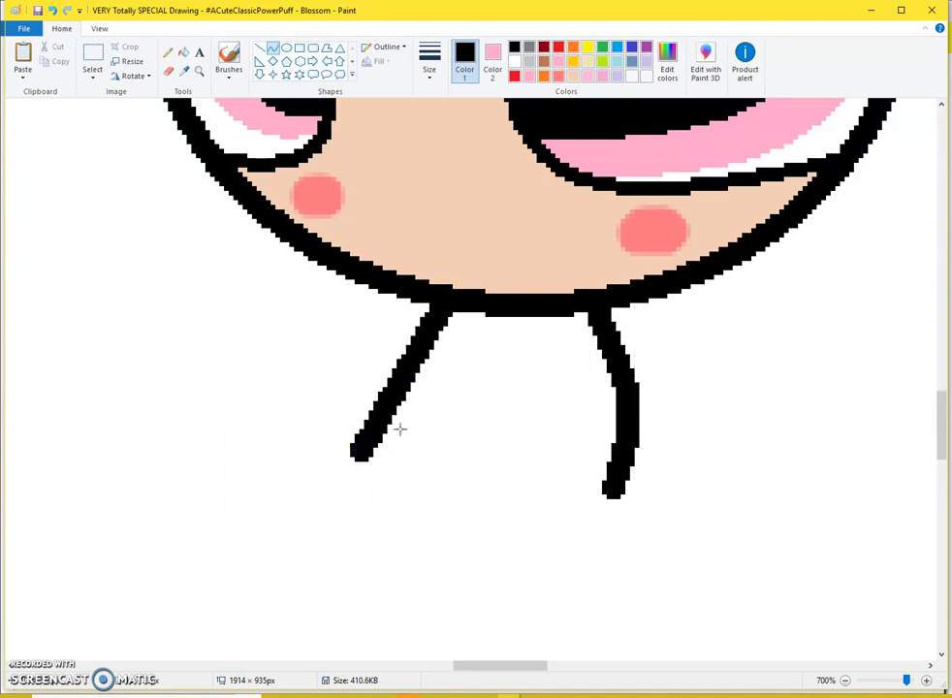
{"action": "left_click_drag", "start_coordinate": [388, 405], "coordinate": [404, 408]}
{"action": "left_click_drag", "start_coordinate": [367, 449], "coordinate": [386, 454]}
{"action": "left_click_drag", "start_coordinate": [412, 388], "coordinate": [436, 397]}
{"action": "left_click", "coordinate": [543, 425]}
{"action": "left_click_drag", "start_coordinate": [394, 467], "coordinate": [610, 490]}
{"action": "mouse_move", "coordinate": [542, 504]}
{"action": "left_mouse_down"}
{"action": "mouse_move", "coordinate": [342, 532]}
{"action": "mouse_move", "coordinate": [509, 572]}
{"action": "left_mouse_up"}
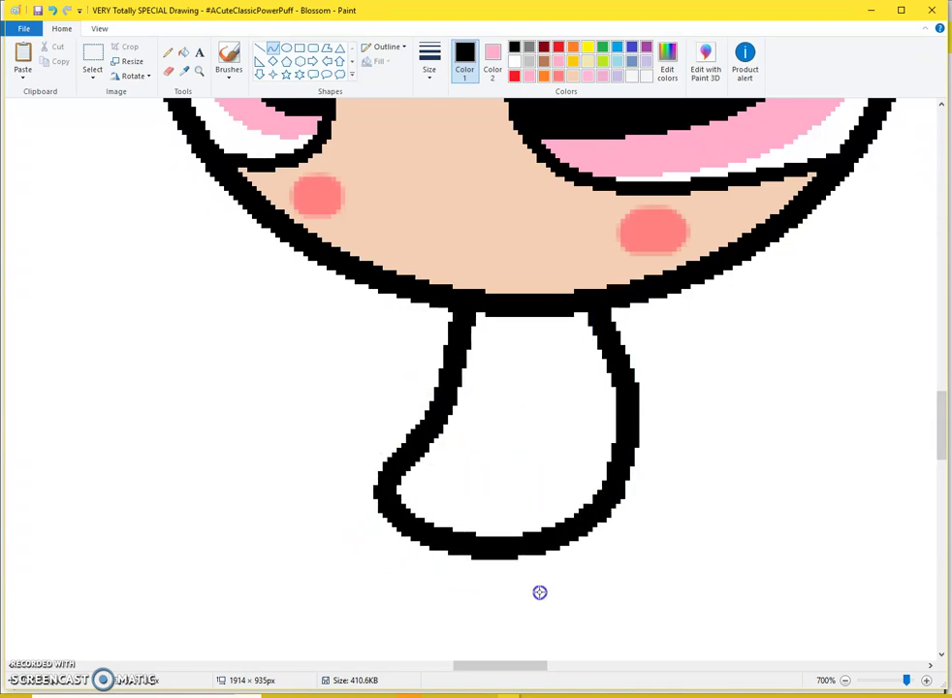
Step: Fill the body outline below the head with pink
{"action": "scroll", "coordinate": [412, 294], "scroll_direction": "down", "scroll_amount": 3}
{"action": "scroll", "coordinate": [421, 282], "scroll_direction": "up", "scroll_amount": 4}
{"action": "scroll", "coordinate": [420, 281], "scroll_direction": "up", "scroll_amount": 1, "text": "ctrl"}
{"action": "scroll", "coordinate": [397, 244], "scroll_direction": "down", "scroll_amount": 5}
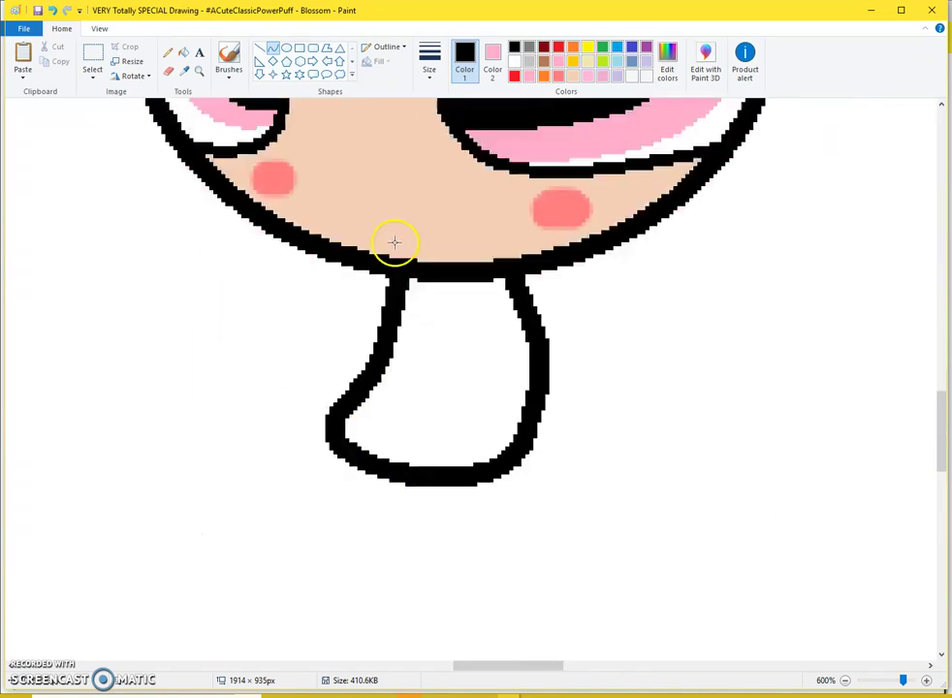
{"action": "right_click", "coordinate": [421, 362]}
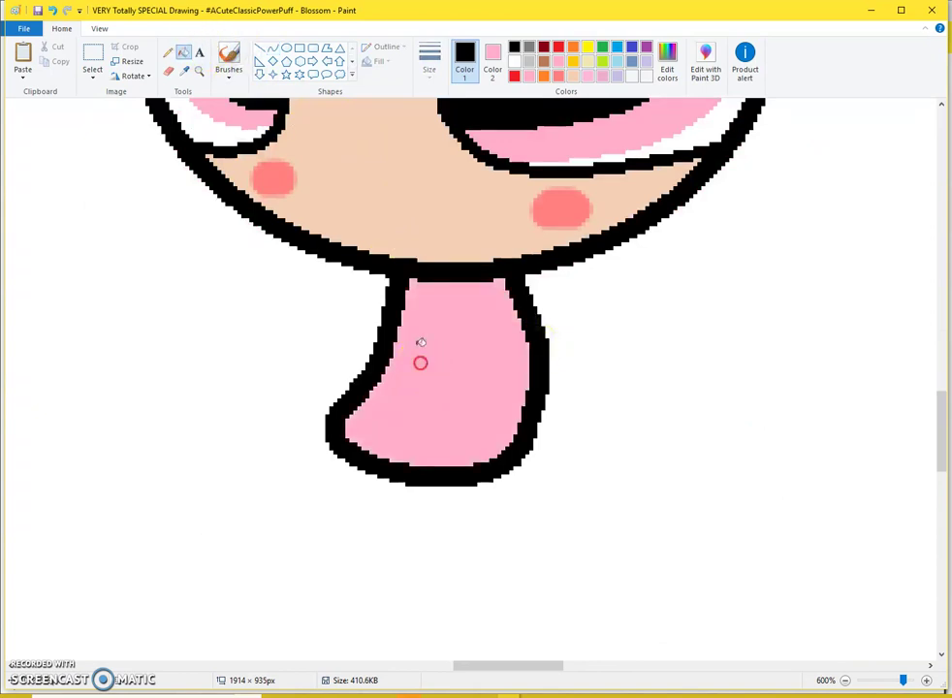
Step: Draw a thinner black curve bowing downward across the lower part of the pink dress
{"action": "scroll", "coordinate": [420, 362], "scroll_direction": "up", "scroll_amount": 2, "text": "ctrl"}
{"action": "left_click", "coordinate": [274, 49]}
{"action": "left_click", "coordinate": [423, 56]}
{"action": "left_click", "coordinate": [424, 123]}
{"action": "left_click_drag", "start_coordinate": [465, 498], "coordinate": [661, 520]}
{"action": "key", "text": "ctrl+z"}
{"action": "left_click_drag", "start_coordinate": [465, 510], "coordinate": [697, 511]}
{"action": "left_click_drag", "start_coordinate": [568, 545], "coordinate": [512, 568]}
{"action": "left_click", "coordinate": [686, 556]}
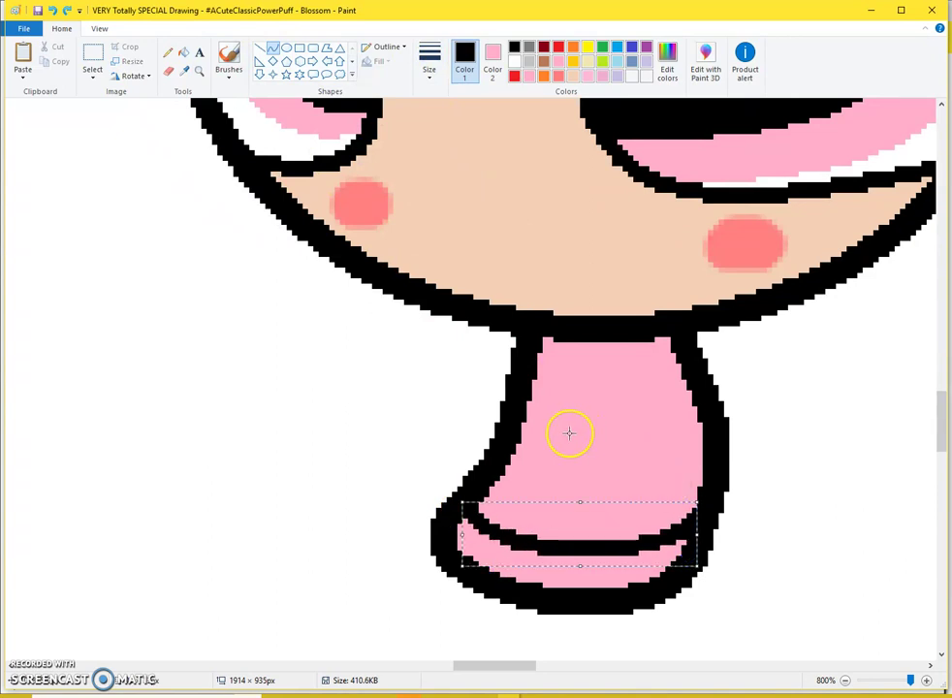
Step: Draw a second black curve across the middle of the dress and fill the band between the curves with black
{"action": "left_click_drag", "start_coordinate": [526, 431], "coordinate": [701, 415]}
{"action": "left_click", "coordinate": [558, 465]}
{"action": "left_click", "coordinate": [682, 445]}
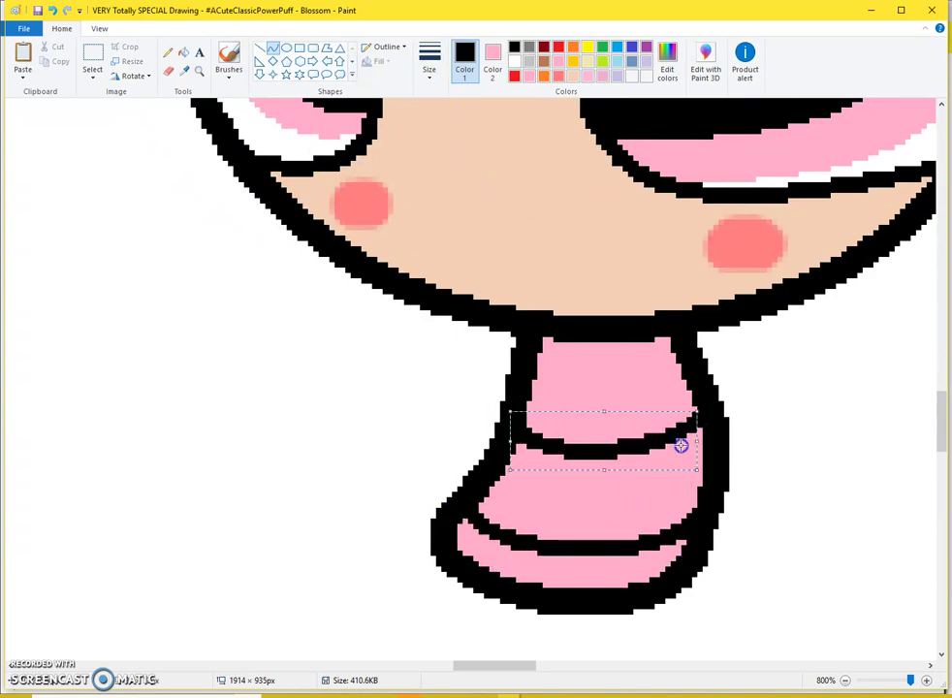
{"action": "left_click", "coordinate": [184, 52]}
{"action": "left_click", "coordinate": [536, 457]}
Step: Outline the far leg as a thick black elongated loop extending sideways from the bottom of the dress
{"action": "scroll", "coordinate": [556, 493], "scroll_direction": "down", "scroll_amount": 5}
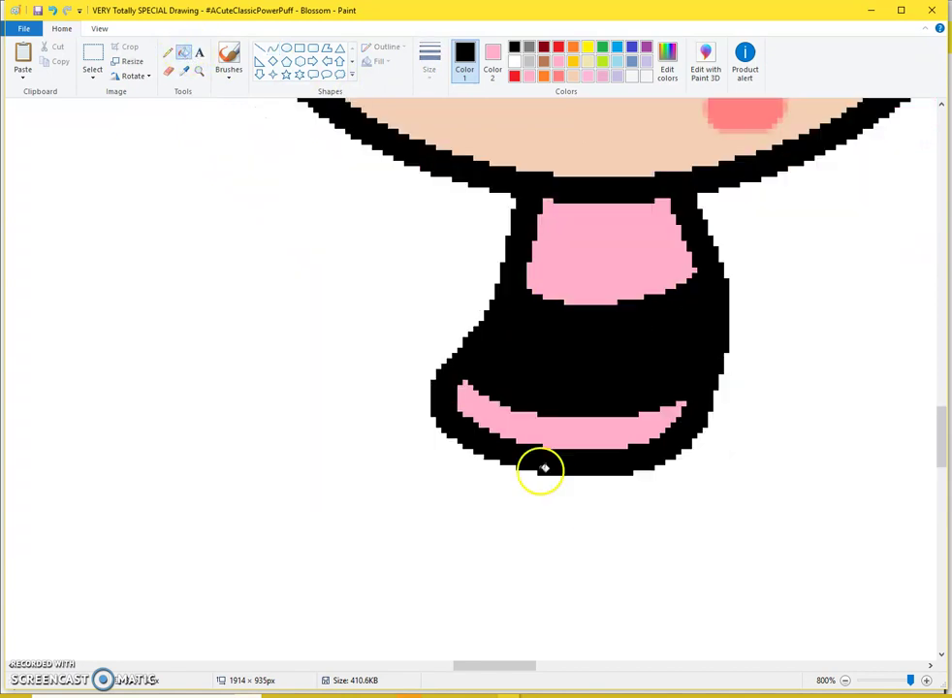
{"action": "left_click", "coordinate": [272, 49]}
{"action": "left_click", "coordinate": [429, 60]}
{"action": "left_click", "coordinate": [414, 132]}
{"action": "left_click_drag", "start_coordinate": [439, 259], "coordinate": [572, 332]}
{"action": "left_click_drag", "start_coordinate": [485, 320], "coordinate": [107, 291]}
{"action": "mouse_move", "coordinate": [83, 397]}
{"action": "left_mouse_down"}
{"action": "mouse_move", "coordinate": [64, 515]}
{"action": "mouse_move", "coordinate": [87, 543]}
{"action": "mouse_move", "coordinate": [203, 502]}
{"action": "left_mouse_up"}
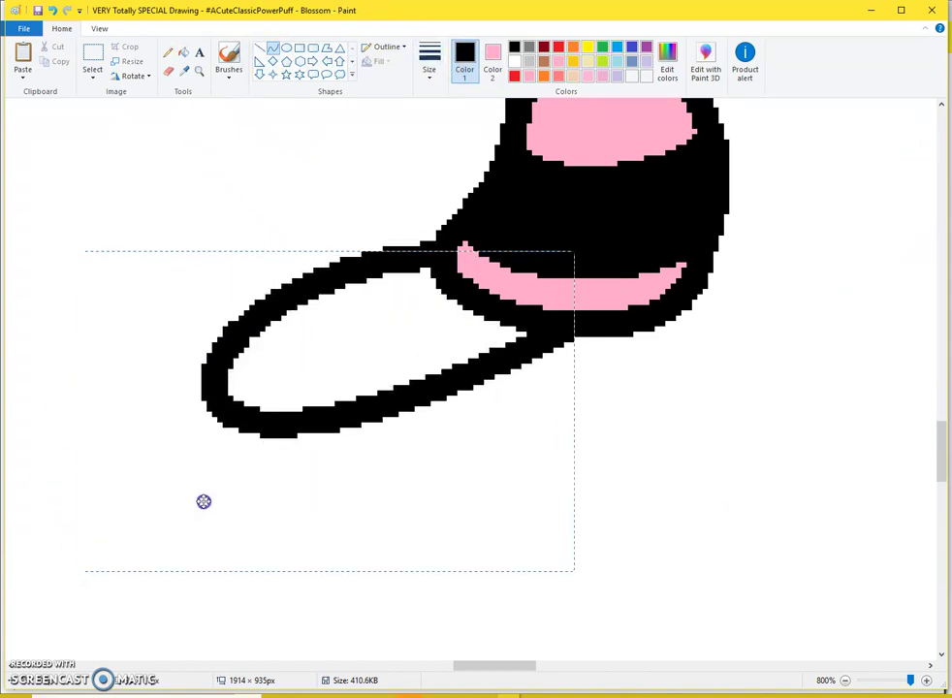
{"action": "left_click", "coordinate": [598, 318]}
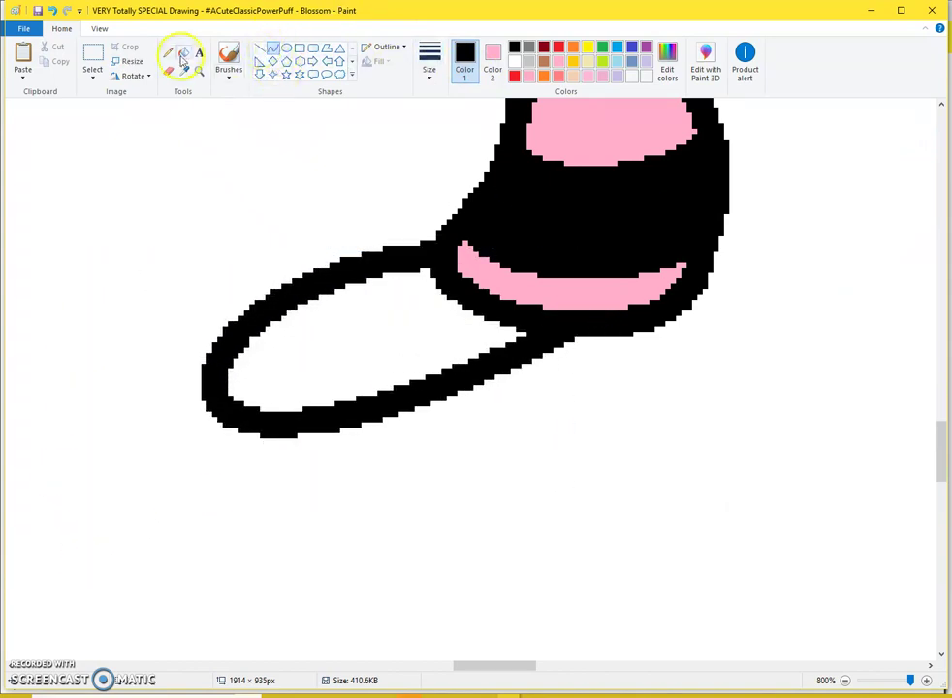
Step: Sample the face's skin tone as the secondary colour and fill the far leg with it
{"action": "left_click", "coordinate": [183, 70]}
{"action": "scroll", "coordinate": [587, 229], "scroll_direction": "up", "scroll_amount": 4}
{"action": "scroll", "coordinate": [478, 231], "scroll_direction": "down", "scroll_amount": 3}
{"action": "right_click", "coordinate": [410, 212]}
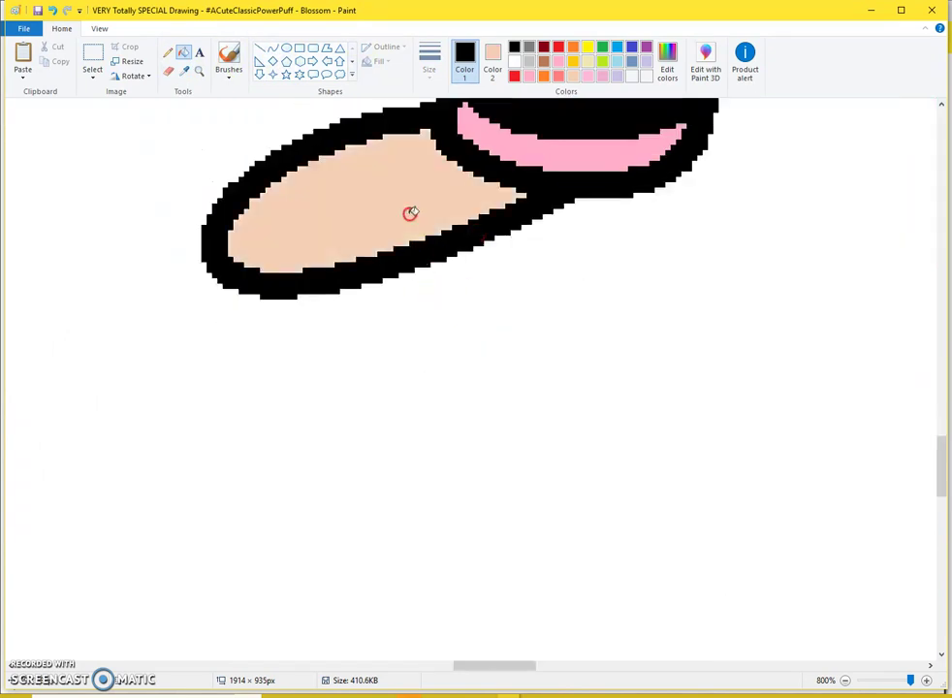
Step: Outline the near leg as a thick indigo oval overlapping the bottom of the dress and the far leg
{"action": "left_click", "coordinate": [274, 48]}
{"action": "left_click", "coordinate": [631, 46]}
{"action": "mouse_move", "coordinate": [524, 134]}
{"action": "left_mouse_down"}
{"action": "mouse_move", "coordinate": [697, 213]}
{"action": "mouse_move", "coordinate": [403, 251]}
{"action": "mouse_move", "coordinate": [450, 331]}
{"action": "mouse_move", "coordinate": [538, 401]}
{"action": "mouse_move", "coordinate": [559, 379]}
{"action": "left_mouse_up"}
{"action": "left_click_drag", "start_coordinate": [686, 378], "coordinate": [654, 395]}
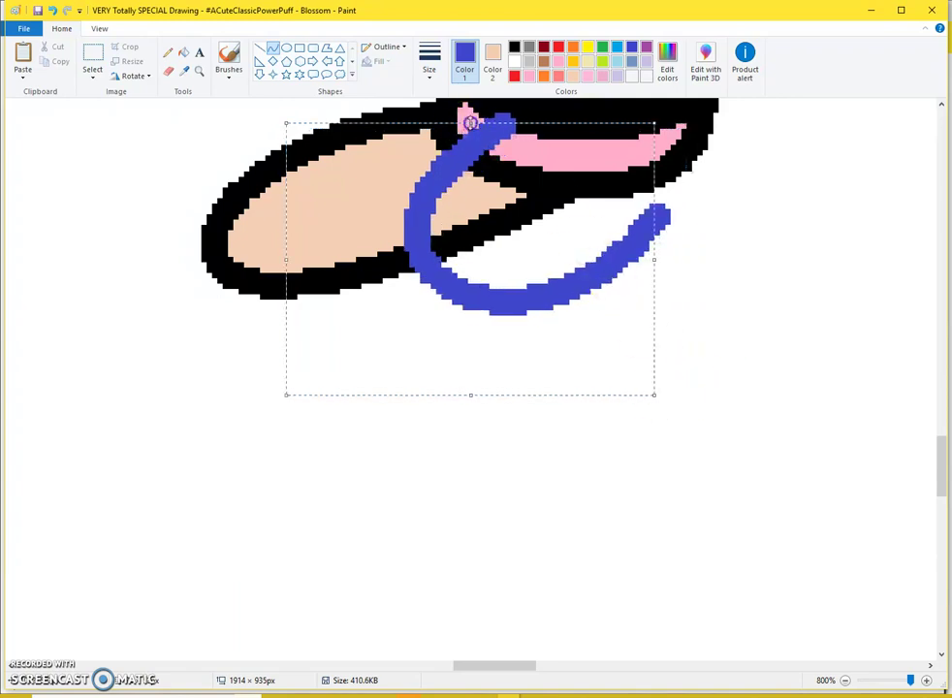
{"action": "scroll", "coordinate": [678, 232], "scroll_direction": "up", "scroll_amount": 3}
{"action": "left_click", "coordinate": [589, 289]}
{"action": "left_click_drag", "start_coordinate": [507, 278], "coordinate": [734, 254]}
Step: Fill the whole inside of the near leg with the skin tone and recolour its indigo outline black
{"action": "left_click", "coordinate": [191, 55]}
{"action": "left_click", "coordinate": [184, 71]}
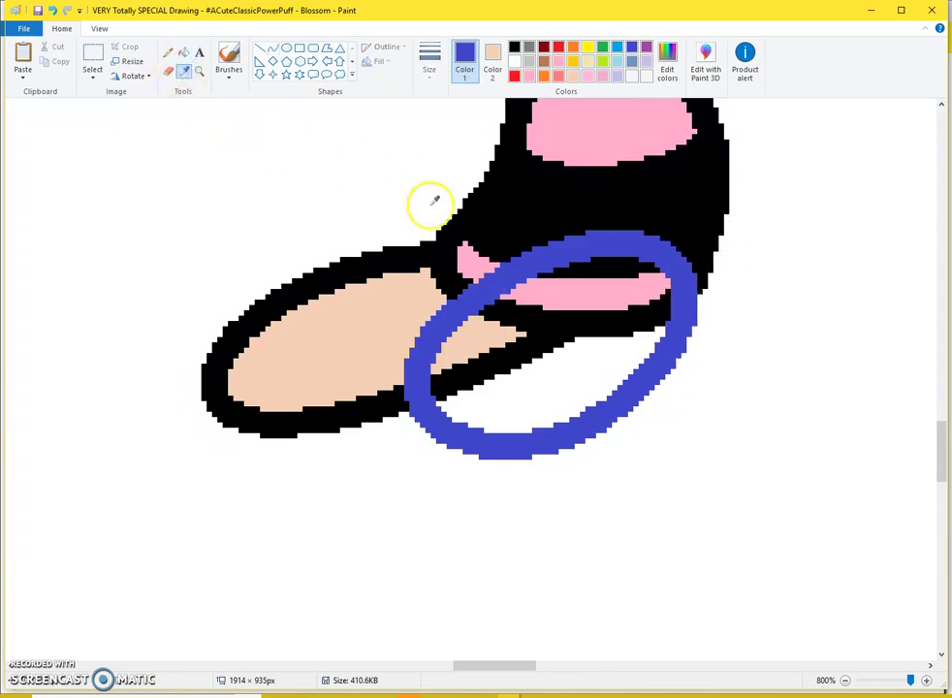
{"action": "left_click", "coordinate": [543, 320]}
{"action": "left_click", "coordinate": [578, 296]}
{"action": "left_click", "coordinate": [591, 340]}
{"action": "left_click", "coordinate": [478, 329]}
{"action": "right_click", "coordinate": [481, 322]}
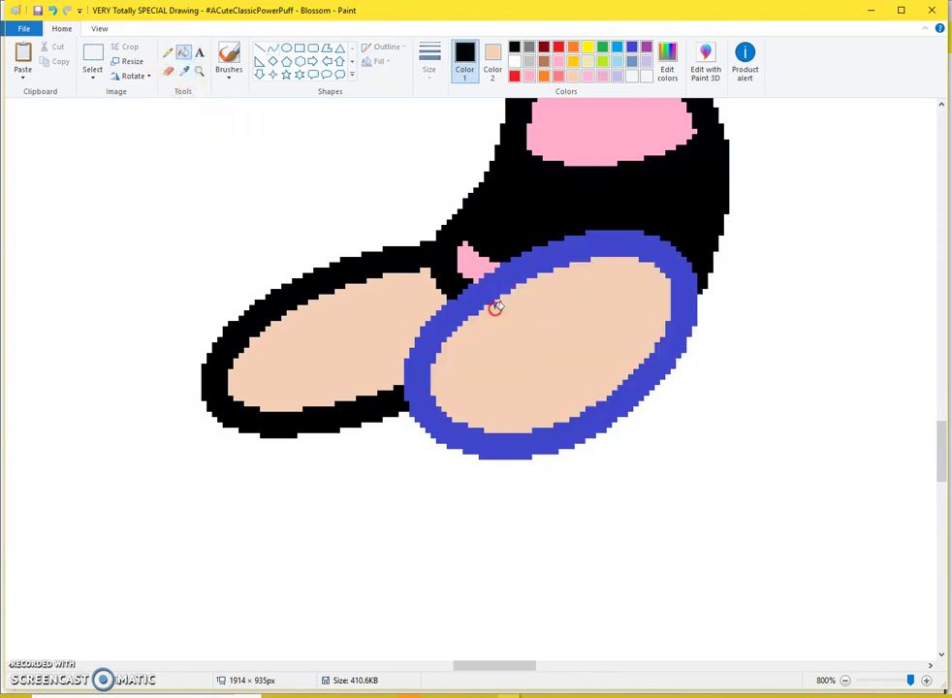
{"action": "left_click", "coordinate": [488, 282]}
{"action": "scroll", "coordinate": [487, 280], "scroll_direction": "down", "scroll_amount": 3}
{"action": "scroll", "coordinate": [408, 221], "scroll_direction": "up", "scroll_amount": 2}
{"action": "scroll", "coordinate": [408, 221], "scroll_direction": "up", "scroll_amount": 2}
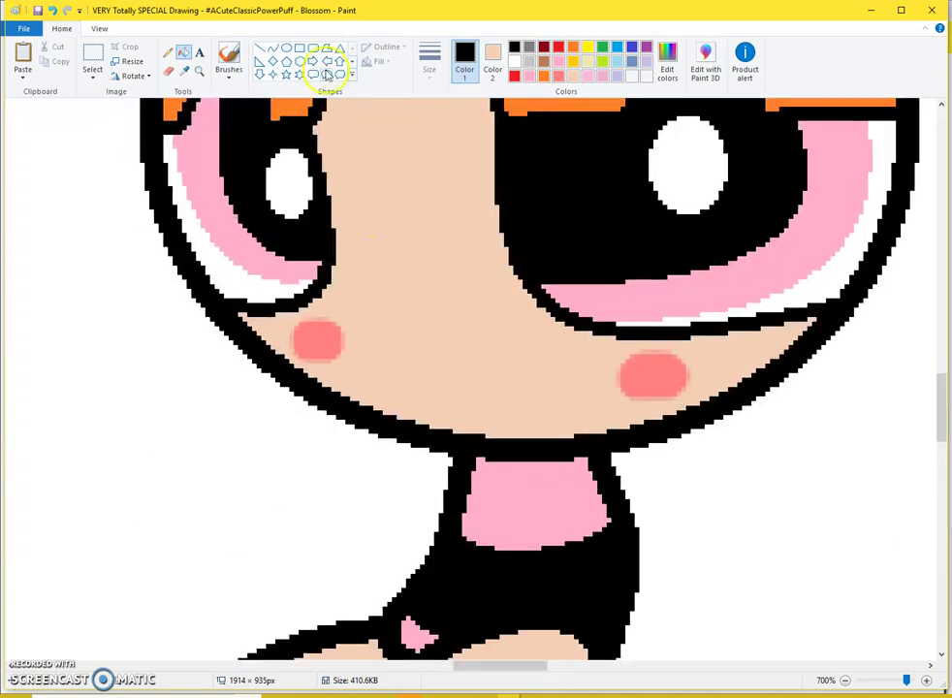
{"action": "left_click", "coordinate": [274, 48]}
{"action": "scroll", "coordinate": [724, 463], "scroll_direction": "up", "scroll_amount": 1}
{"action": "scroll", "coordinate": [708, 434], "scroll_direction": "down", "scroll_amount": 2}
{"action": "left_click_drag", "start_coordinate": [774, 349], "coordinate": [830, 363]}
{"action": "scroll", "coordinate": [855, 386], "scroll_direction": "down", "scroll_amount": 1}
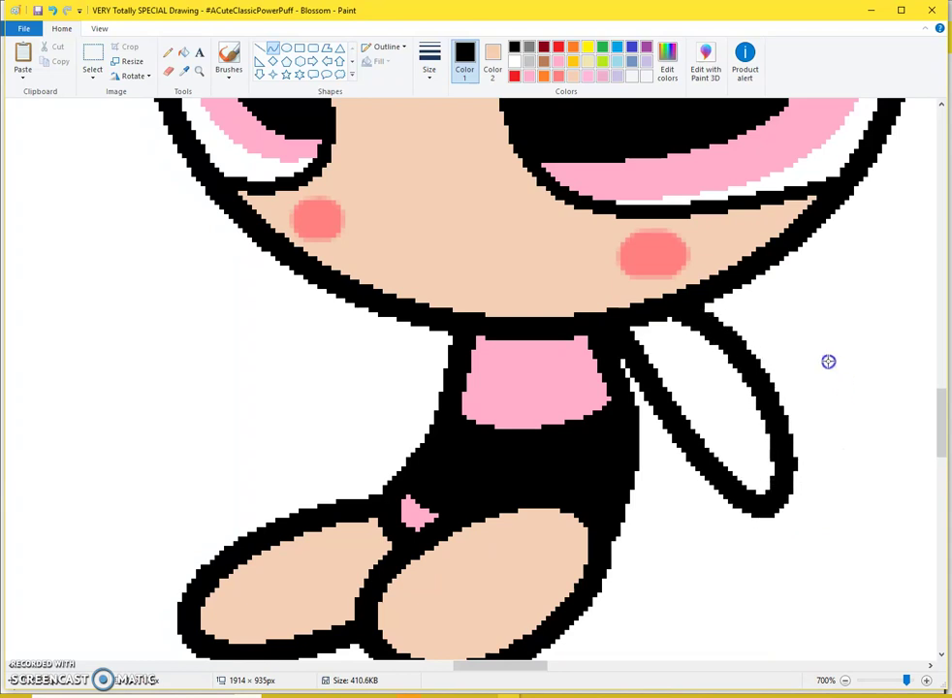
{"action": "left_click_drag", "start_coordinate": [733, 426], "coordinate": [741, 421]}
{"action": "key", "text": "ctrl+z"}
{"action": "left_click_drag", "start_coordinate": [620, 324], "coordinate": [572, 331]}
{"action": "mouse_move", "coordinate": [567, 353]}
{"action": "left_mouse_down"}
{"action": "mouse_move", "coordinate": [482, 641]}
{"action": "mouse_move", "coordinate": [422, 684]}
{"action": "left_mouse_up"}
{"action": "mouse_move", "coordinate": [679, 572]}
{"action": "left_mouse_down"}
{"action": "mouse_move", "coordinate": [766, 511]}
{"action": "mouse_move", "coordinate": [693, 625]}
{"action": "mouse_move", "coordinate": [669, 630]}
{"action": "left_mouse_up"}
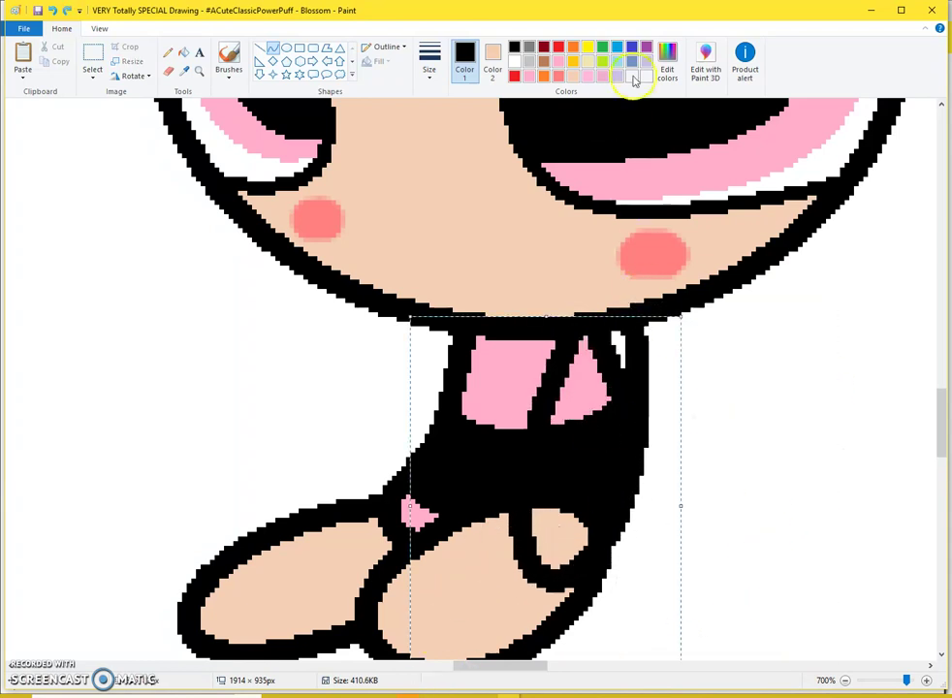
Step: Undo the black arm, switch to indigo, and outline the near arm as a slanted loop from the neck to the near leg
{"action": "left_click", "coordinate": [629, 45]}
{"action": "key", "text": "ctrl+z"}
{"action": "mouse_move", "coordinate": [590, 340]}
{"action": "left_mouse_down"}
{"action": "mouse_move", "coordinate": [655, 318]}
{"action": "mouse_move", "coordinate": [594, 463]}
{"action": "left_mouse_up"}
{"action": "left_click_drag", "start_coordinate": [618, 409], "coordinate": [403, 682]}
{"action": "left_click_drag", "start_coordinate": [693, 547], "coordinate": [647, 621]}
{"action": "left_click_drag", "start_coordinate": [612, 538], "coordinate": [622, 530]}
{"action": "scroll", "coordinate": [385, 420], "scroll_direction": "down", "scroll_amount": 1}
{"action": "key", "text": "ctrl+z"}
{"action": "left_click_drag", "start_coordinate": [440, 292], "coordinate": [517, 299]}
{"action": "key", "text": "ctrl+z"}
{"action": "mouse_move", "coordinate": [494, 339]}
{"action": "left_mouse_down"}
{"action": "mouse_move", "coordinate": [242, 547]}
{"action": "mouse_move", "coordinate": [494, 574]}
{"action": "left_mouse_up"}
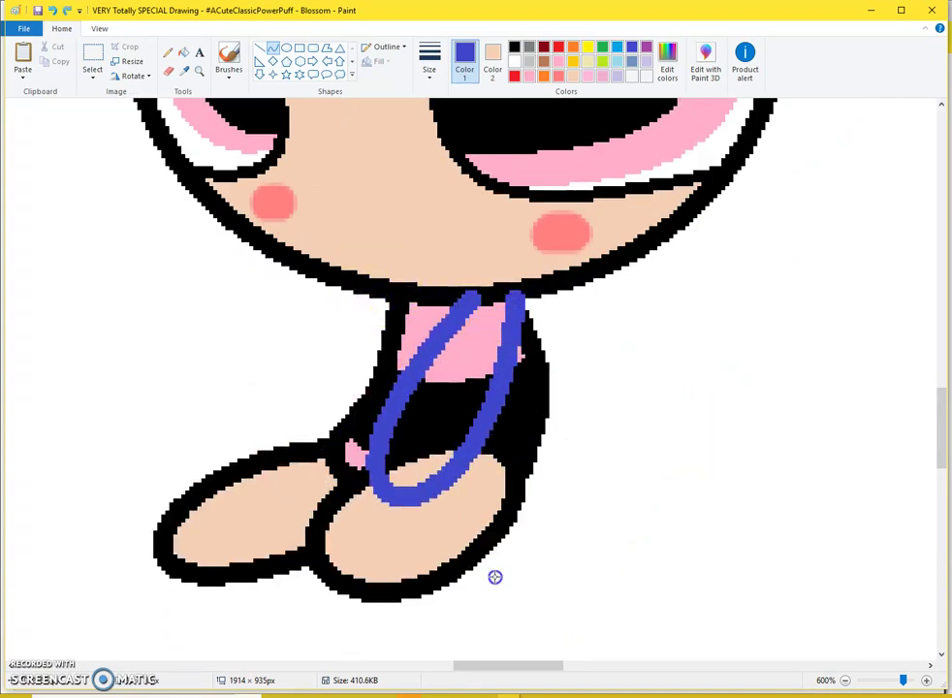
{"action": "left_click", "coordinate": [626, 393]}
Step: Outline the far arm beside the near arm with indigo curves running from the head's lower edge to the legs
{"action": "scroll", "coordinate": [417, 336], "scroll_direction": "up", "scroll_amount": 1}
{"action": "left_click_drag", "start_coordinate": [427, 328], "coordinate": [463, 329]}
{"action": "key", "text": "ctrl+z"}
{"action": "left_click_drag", "start_coordinate": [468, 428], "coordinate": [466, 349]}
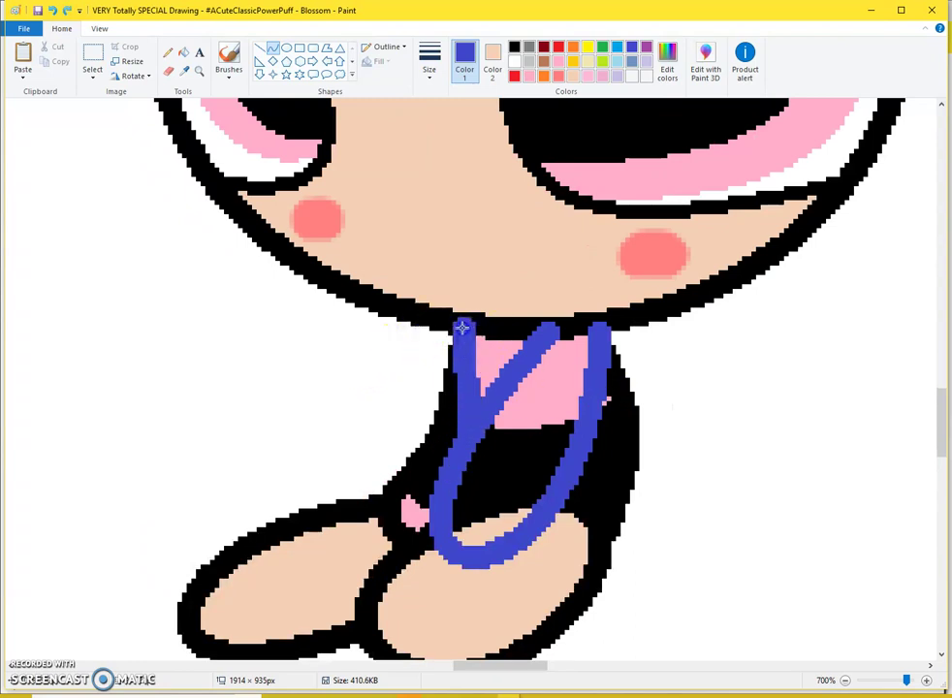
{"action": "left_click_drag", "start_coordinate": [392, 314], "coordinate": [429, 550]}
{"action": "left_click_drag", "start_coordinate": [402, 456], "coordinate": [312, 434]}
{"action": "left_click_drag", "start_coordinate": [387, 490], "coordinate": [412, 595]}
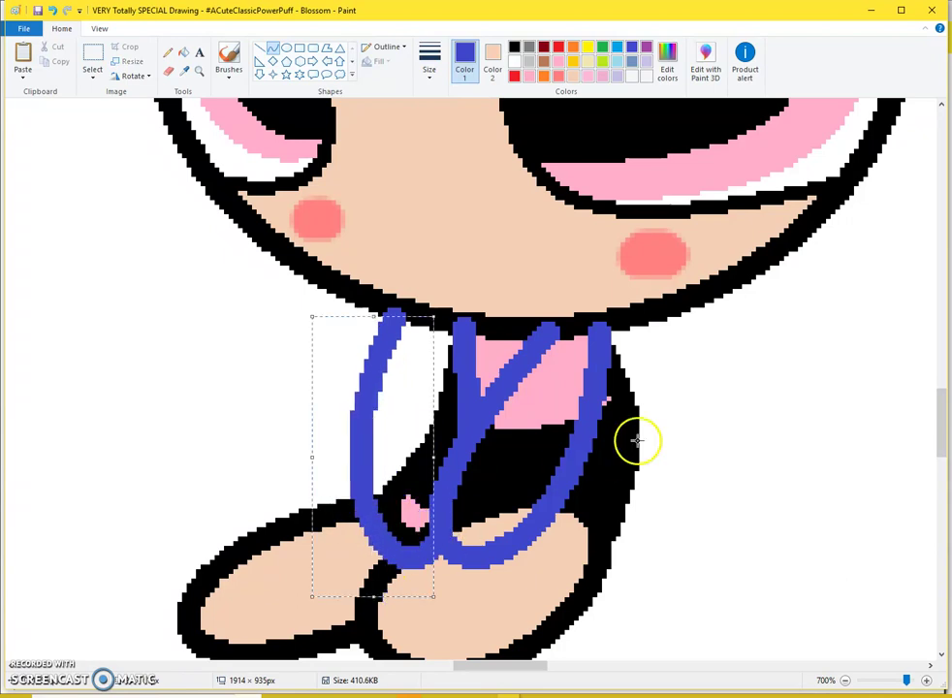
Step: Fill both arms with the skin tone and recolour their indigo outlines black
{"action": "scroll", "coordinate": [428, 350], "scroll_direction": "down", "scroll_amount": 3}
{"action": "scroll", "coordinate": [414, 340], "scroll_direction": "up", "scroll_amount": 3}
{"action": "scroll", "coordinate": [383, 317], "scroll_direction": "up", "scroll_amount": 3}
{"action": "scroll", "coordinate": [383, 317], "scroll_direction": "down", "scroll_amount": 5}
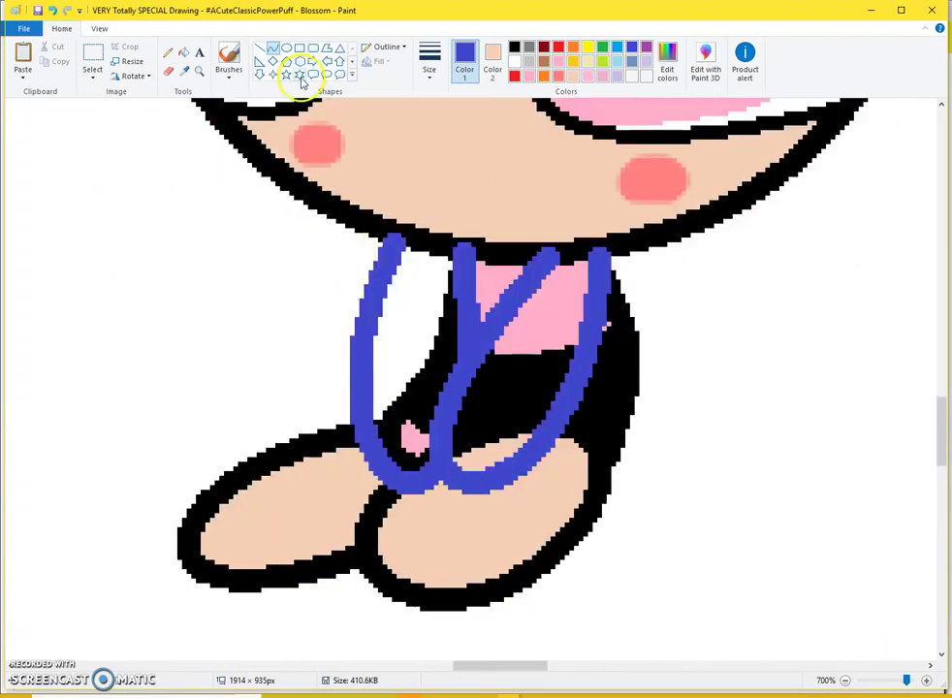
{"action": "left_click", "coordinate": [183, 52]}
{"action": "left_click", "coordinate": [400, 408]}
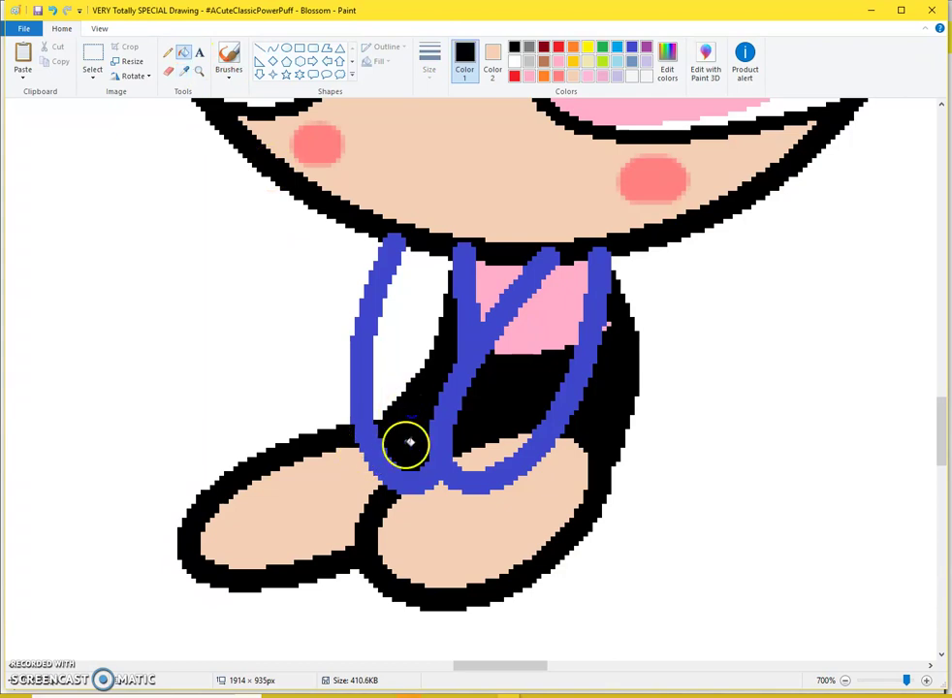
{"action": "right_click", "coordinate": [403, 419]}
{"action": "right_click", "coordinate": [405, 347]}
{"action": "right_click", "coordinate": [490, 389]}
{"action": "right_click", "coordinate": [521, 319]}
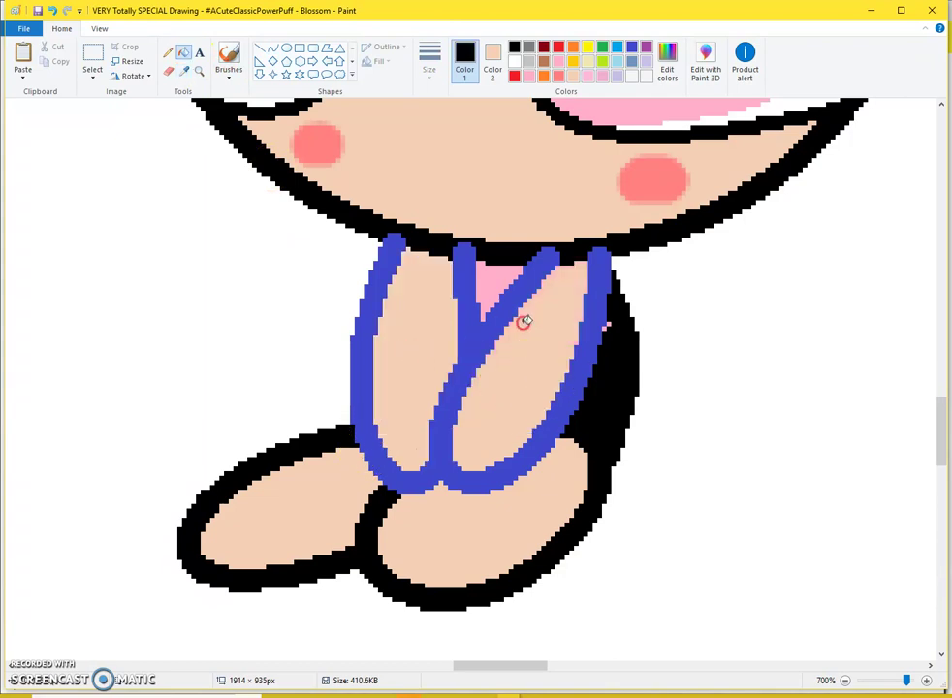
{"action": "left_click", "coordinate": [506, 300]}
Step: Draw a small curved smile between the cheeks with a thinner black line
{"action": "scroll", "coordinate": [496, 291], "scroll_direction": "down", "scroll_amount": 2}
{"action": "scroll", "coordinate": [436, 252], "scroll_direction": "up", "scroll_amount": 3}
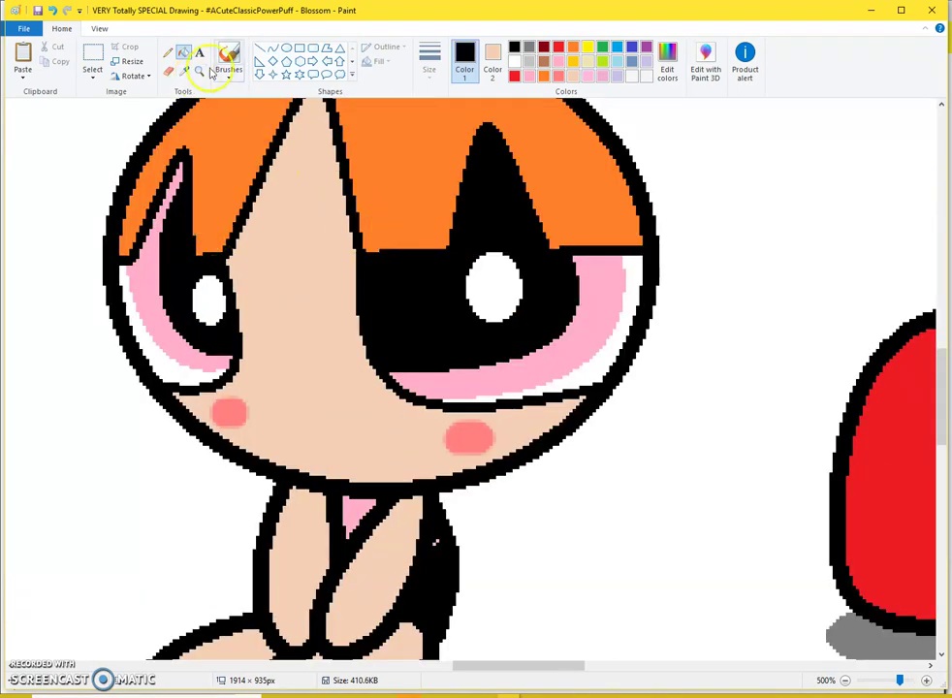
{"action": "left_click", "coordinate": [272, 46]}
{"action": "scroll", "coordinate": [408, 374], "scroll_direction": "up", "scroll_amount": 3}
{"action": "scroll", "coordinate": [511, 442], "scroll_direction": "down", "scroll_amount": 2}
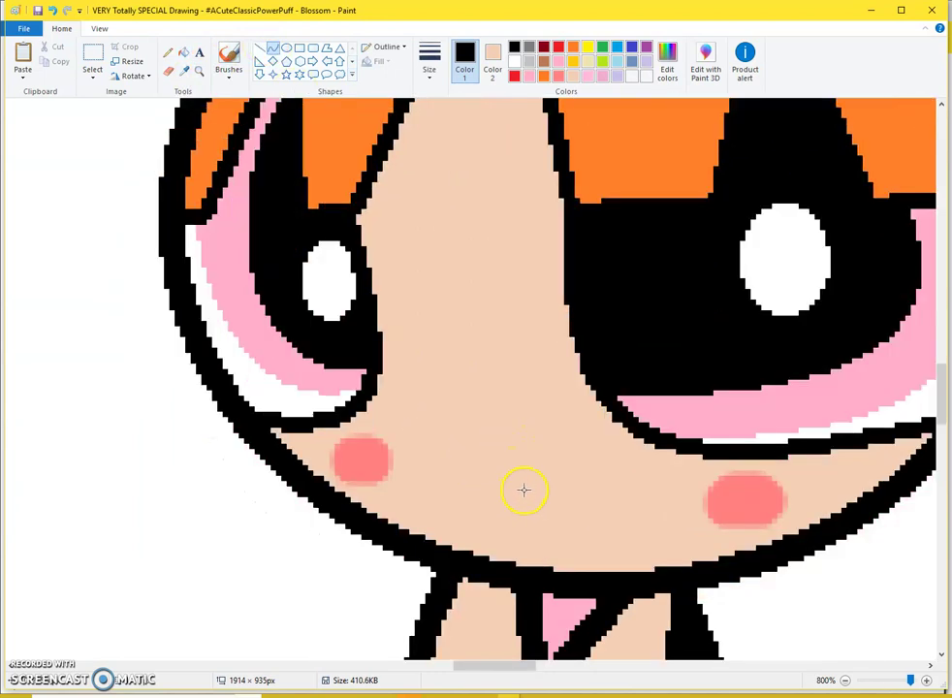
{"action": "left_click", "coordinate": [430, 58]}
{"action": "left_click", "coordinate": [424, 130]}
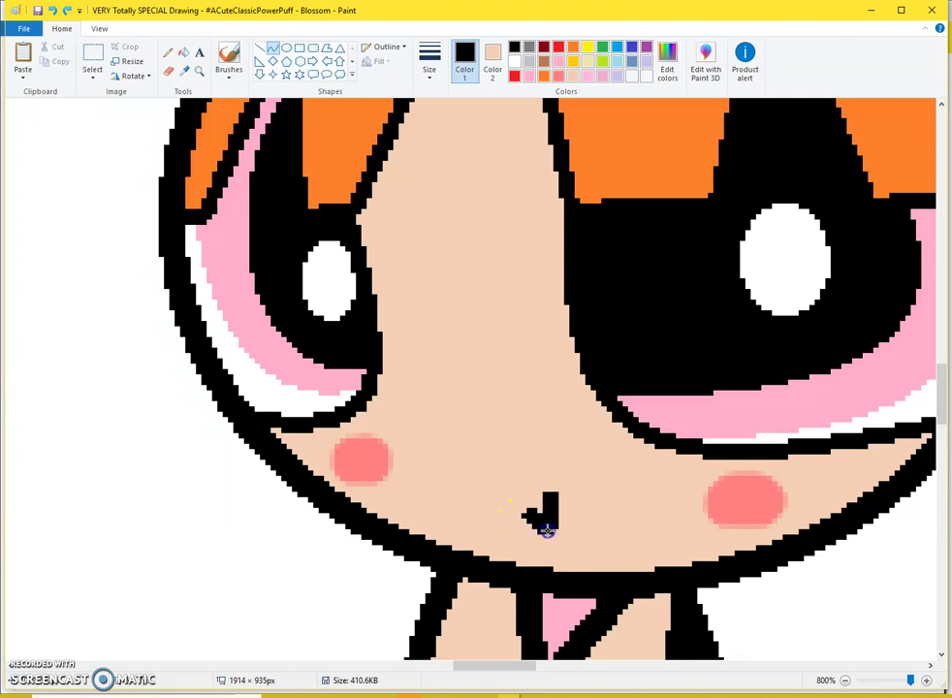
Step: Undo the last stroke of the smile and redraw it as a rounder curve
{"action": "scroll", "coordinate": [450, 391], "scroll_direction": "down", "scroll_amount": 4}
{"action": "scroll", "coordinate": [427, 402], "scroll_direction": "up", "scroll_amount": 2}
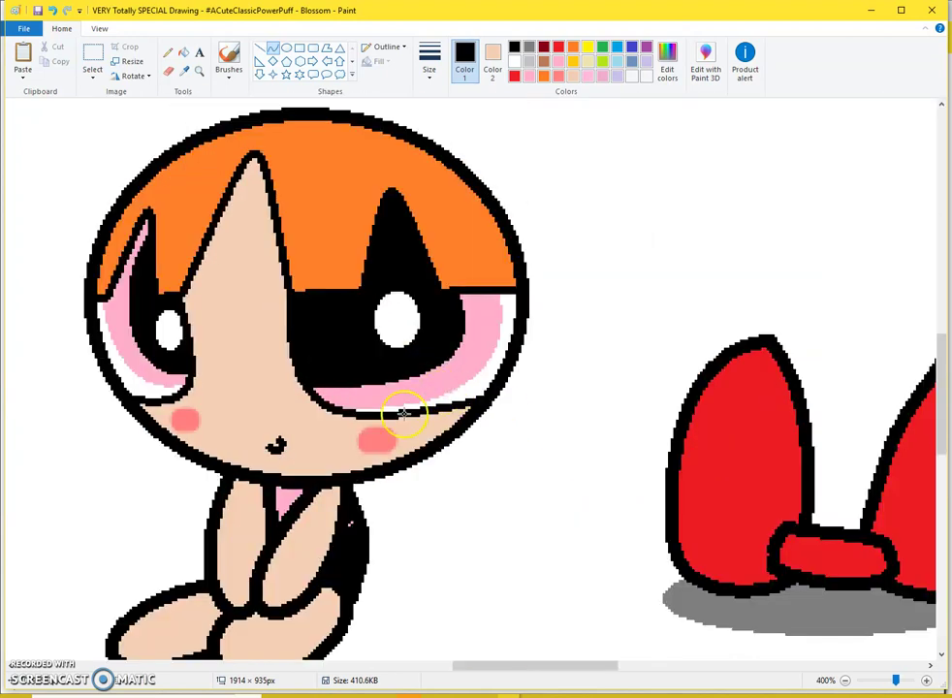
{"action": "scroll", "coordinate": [403, 414], "scroll_direction": "up", "scroll_amount": 4}
{"action": "scroll", "coordinate": [461, 495], "scroll_direction": "down", "scroll_amount": 2}
{"action": "key", "text": "ctrl+z"}
{"action": "mouse_move", "coordinate": [562, 503]}
{"action": "left_mouse_down"}
{"action": "mouse_move", "coordinate": [554, 549]}
{"action": "mouse_move", "coordinate": [584, 511]}
{"action": "left_mouse_up"}
Step: Try to outline the long hair behind the body with a black Pencil line from the head's edge to the legs
{"action": "scroll", "coordinate": [382, 201], "scroll_direction": "down", "scroll_amount": 3}
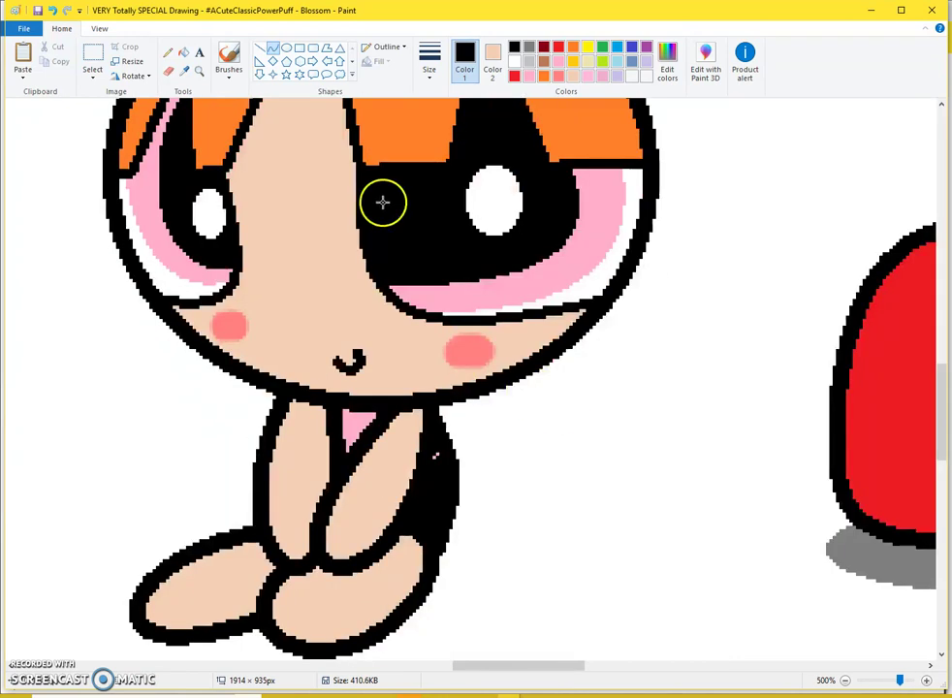
{"action": "left_click", "coordinate": [169, 52]}
{"action": "left_click", "coordinate": [430, 61]}
{"action": "left_click", "coordinate": [414, 126]}
{"action": "left_click", "coordinate": [429, 60]}
{"action": "left_click", "coordinate": [416, 105]}
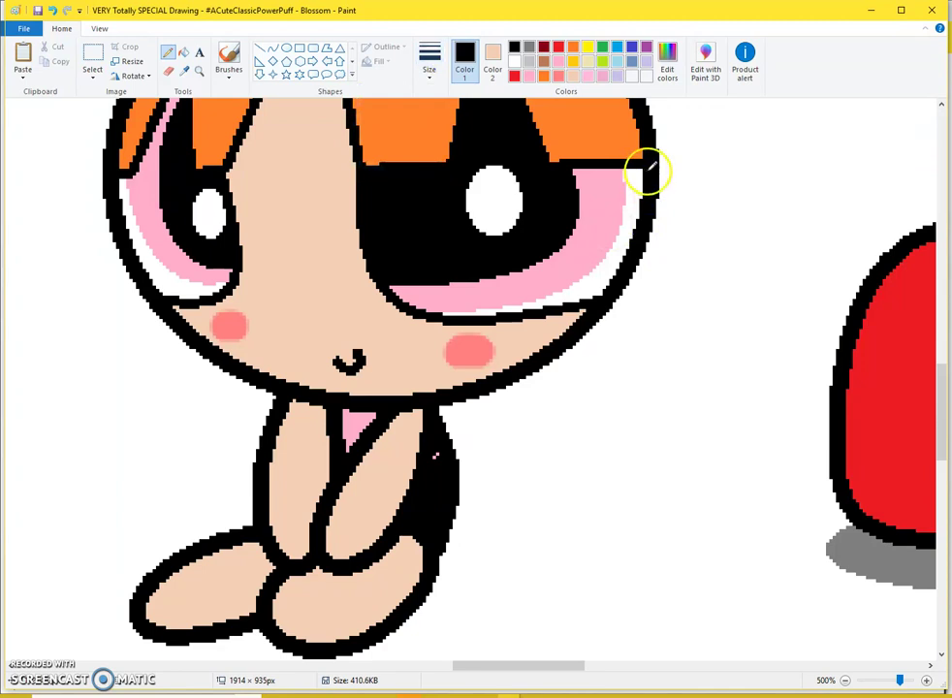
{"action": "mouse_move", "coordinate": [659, 223]}
{"action": "left_mouse_down"}
{"action": "mouse_move", "coordinate": [710, 504]}
{"action": "mouse_move", "coordinate": [751, 582]}
{"action": "mouse_move", "coordinate": [708, 616]}
{"action": "mouse_move", "coordinate": [532, 637]}
{"action": "mouse_move", "coordinate": [430, 631]}
{"action": "left_mouse_up"}
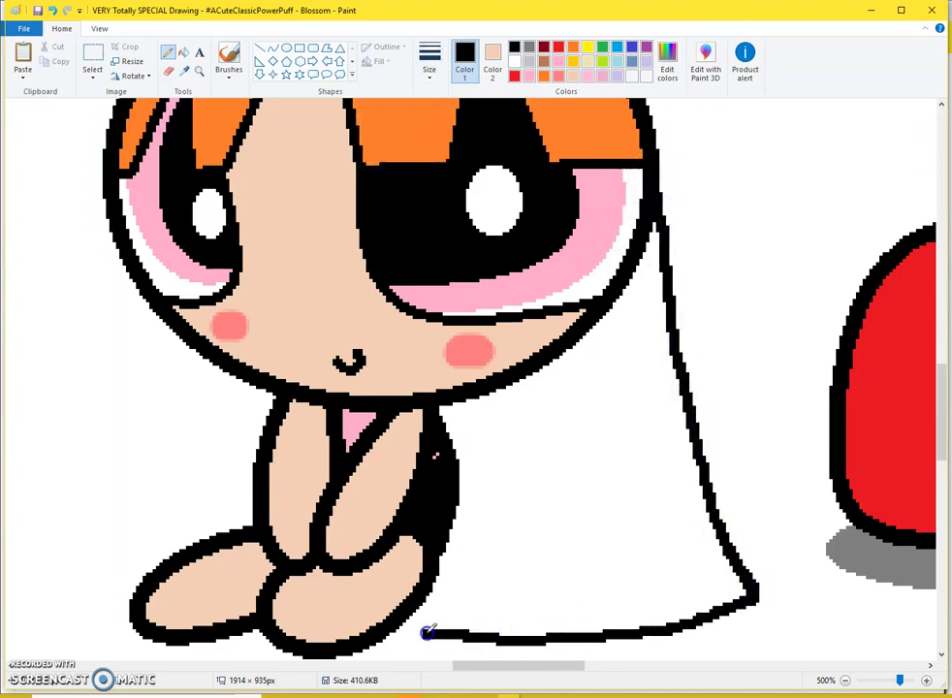
{"action": "key", "text": "ctrl+z"}
{"action": "mouse_move", "coordinate": [655, 232]}
{"action": "left_mouse_down"}
{"action": "mouse_move", "coordinate": [705, 463]}
{"action": "mouse_move", "coordinate": [761, 561]}
{"action": "mouse_move", "coordinate": [441, 601]}
{"action": "left_mouse_up"}
{"action": "key", "text": "ctrl+z"}
{"action": "scroll", "coordinate": [475, 397], "scroll_direction": "down", "scroll_amount": 2}
{"action": "scroll", "coordinate": [504, 261], "scroll_direction": "up", "scroll_amount": 1}
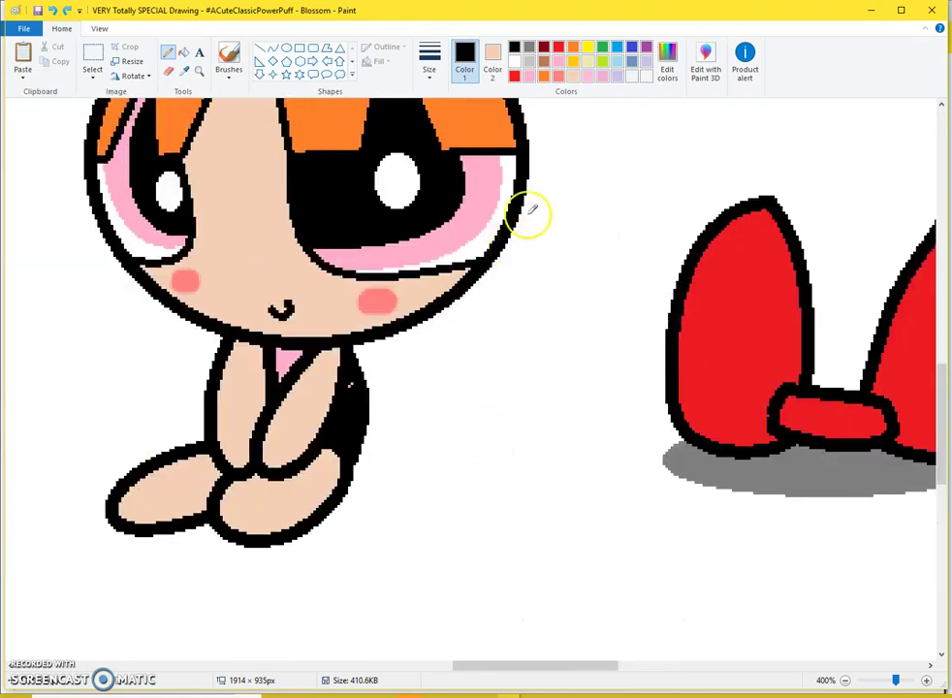
{"action": "mouse_move", "coordinate": [524, 155]}
{"action": "left_mouse_down"}
{"action": "mouse_move", "coordinate": [560, 328]}
{"action": "mouse_move", "coordinate": [636, 475]}
{"action": "mouse_move", "coordinate": [539, 514]}
{"action": "left_mouse_up"}
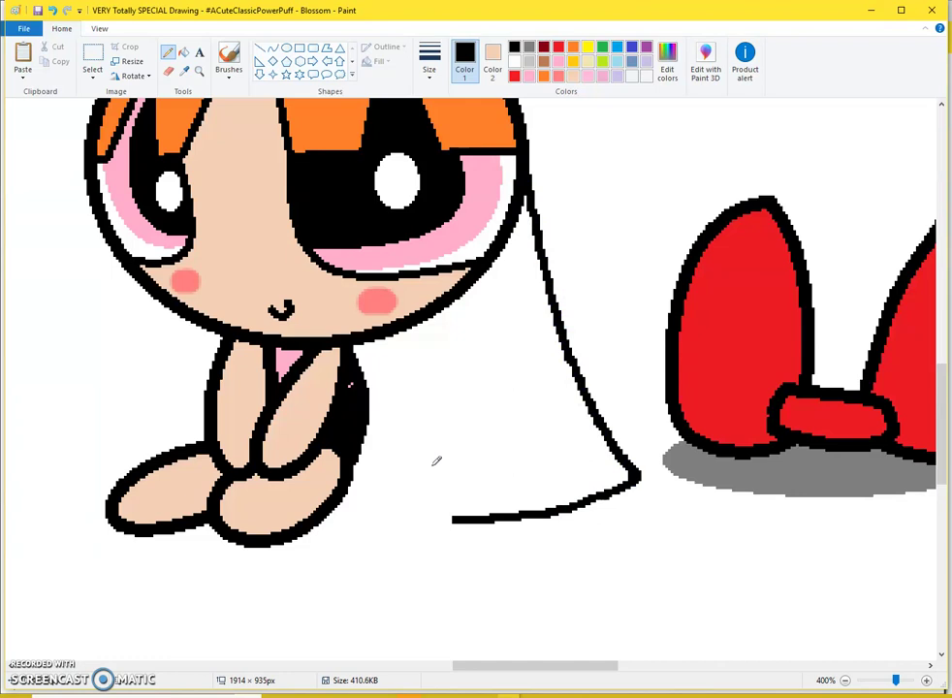
{"action": "key", "text": "ctrl+z"}
Step: Select the red bow with its shadow and move it to the empty area in front of the girl
{"action": "left_click", "coordinate": [92, 58]}
{"action": "scroll", "coordinate": [409, 160], "scroll_direction": "down", "scroll_amount": 1}
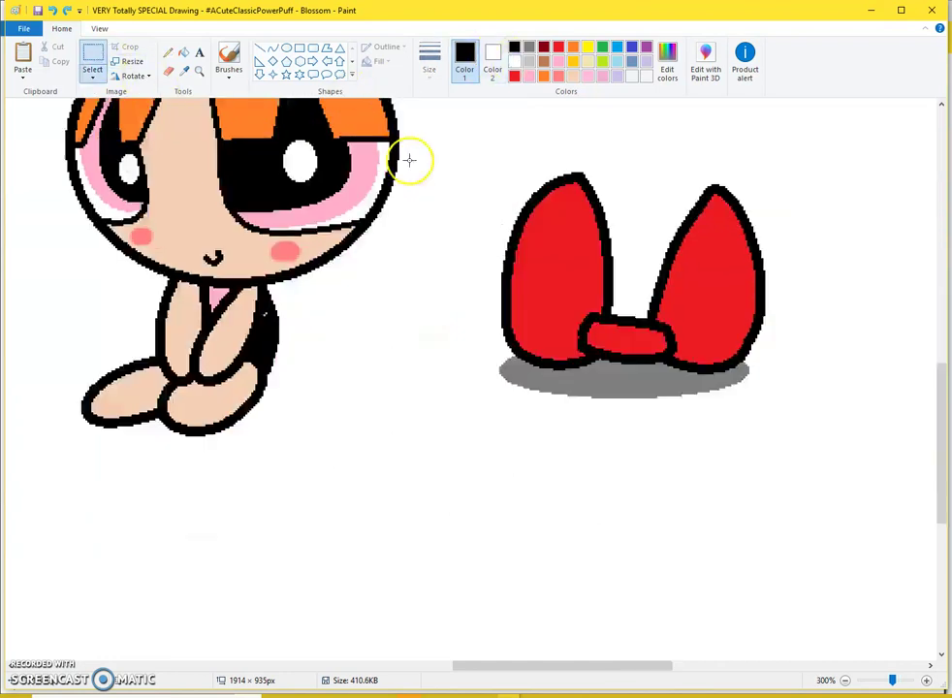
{"action": "left_click_drag", "start_coordinate": [766, 451], "coordinate": [25, 509]}
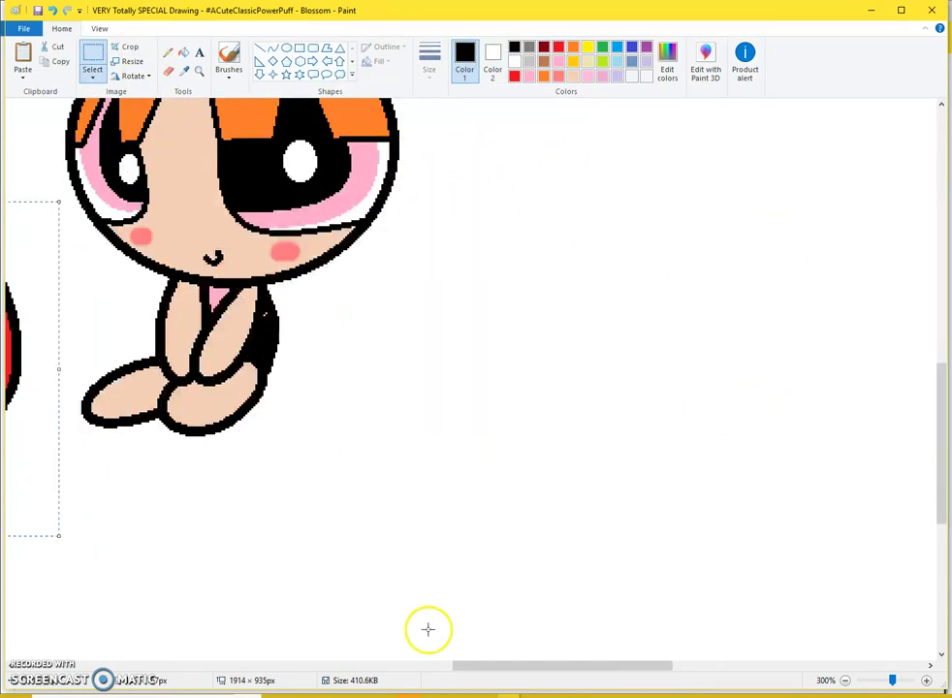
{"action": "left_click_drag", "start_coordinate": [579, 677], "coordinate": [406, 668]}
{"action": "left_click_drag", "start_coordinate": [573, 451], "coordinate": [493, 403]}
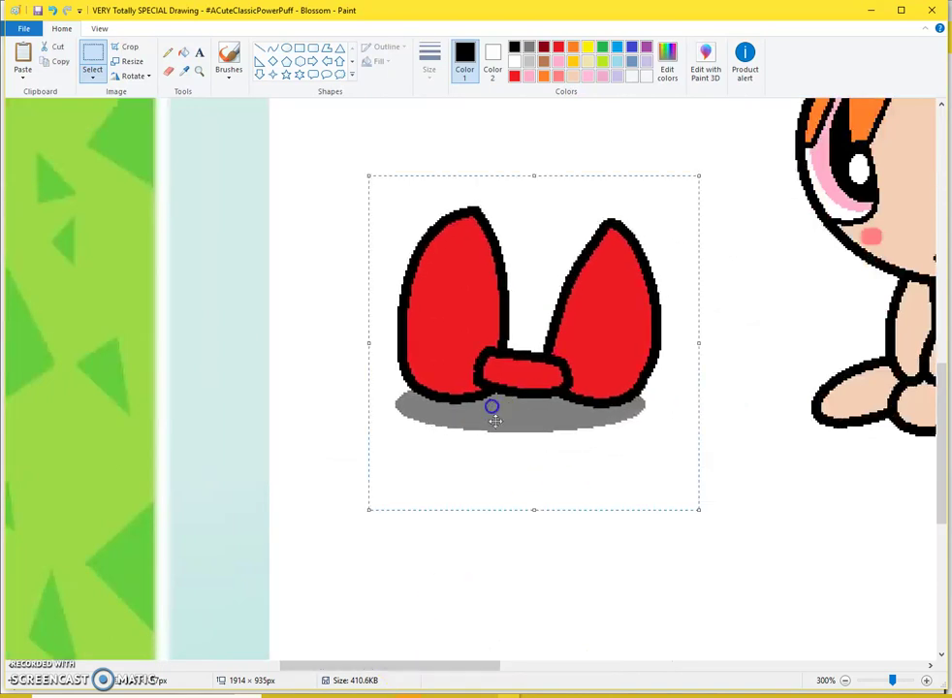
{"action": "left_click_drag", "start_coordinate": [378, 666], "coordinate": [562, 667]}
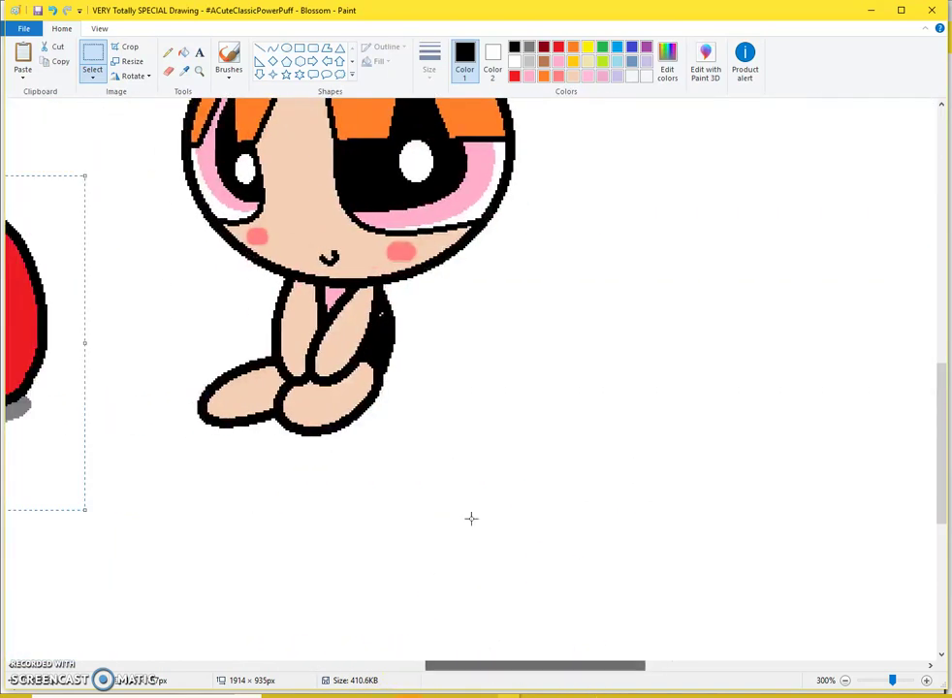
Step: Try several more freehand black outlines for the long hair, undoing each one
{"action": "left_click", "coordinate": [167, 51]}
{"action": "scroll", "coordinate": [574, 202], "scroll_direction": "up", "scroll_amount": 1}
{"action": "mouse_move", "coordinate": [678, 170]}
{"action": "left_mouse_down"}
{"action": "mouse_move", "coordinate": [709, 344]}
{"action": "mouse_move", "coordinate": [752, 452]}
{"action": "mouse_move", "coordinate": [716, 473]}
{"action": "mouse_move", "coordinate": [544, 494]}
{"action": "left_mouse_up"}
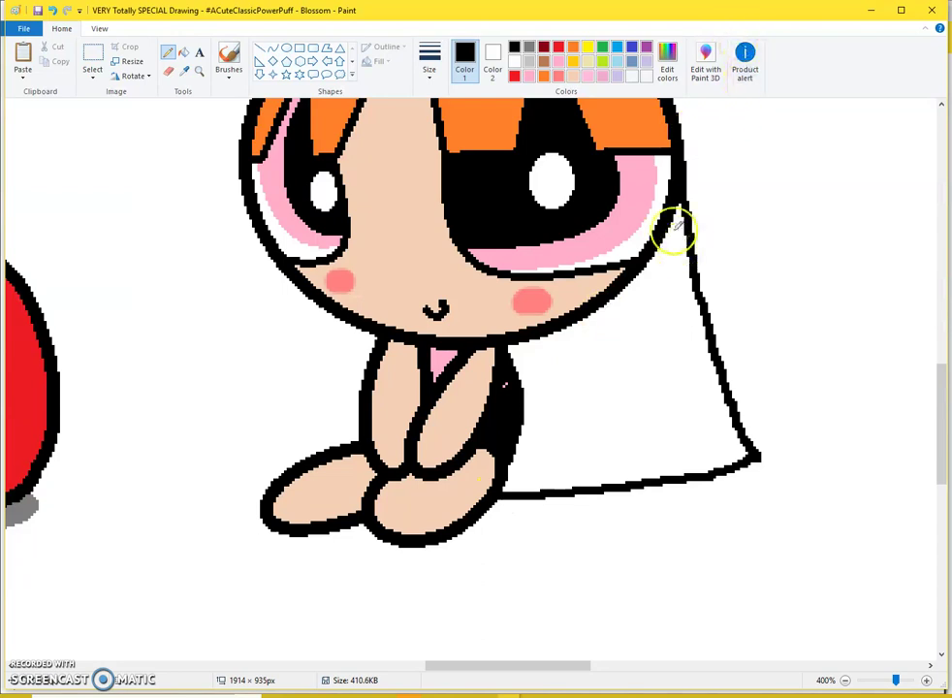
{"action": "key", "text": "ctrl+z"}
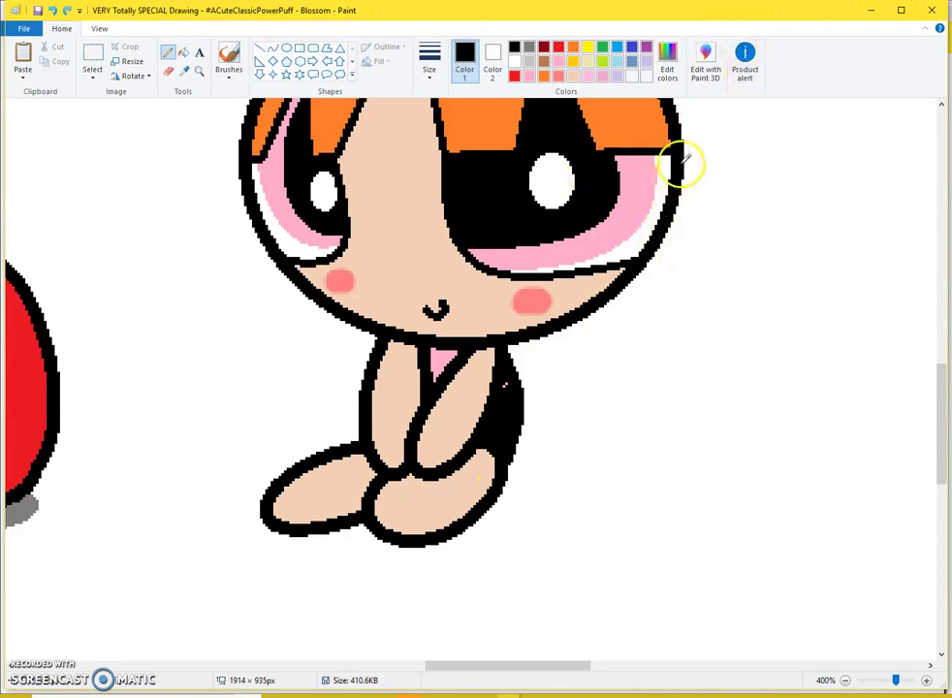
{"action": "mouse_move", "coordinate": [683, 155]}
{"action": "left_mouse_down"}
{"action": "mouse_move", "coordinate": [696, 280]}
{"action": "mouse_move", "coordinate": [725, 367]}
{"action": "mouse_move", "coordinate": [769, 430]}
{"action": "mouse_move", "coordinate": [613, 489]}
{"action": "mouse_move", "coordinate": [505, 471]}
{"action": "left_mouse_up"}
{"action": "key", "text": "ctrl+z"}
{"action": "mouse_move", "coordinate": [682, 152]}
{"action": "left_mouse_down"}
{"action": "mouse_move", "coordinate": [699, 285]}
{"action": "mouse_move", "coordinate": [762, 437]}
{"action": "mouse_move", "coordinate": [737, 470]}
{"action": "mouse_move", "coordinate": [521, 481]}
{"action": "left_mouse_up"}
{"action": "key", "text": "ctrl+z"}
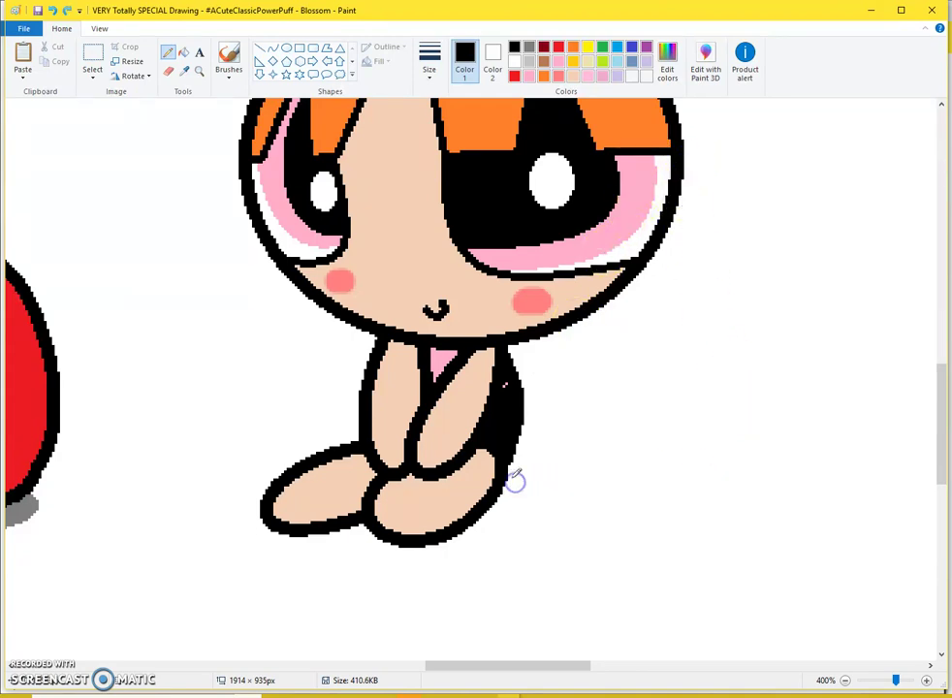
{"action": "mouse_move", "coordinate": [681, 153]}
{"action": "left_mouse_down"}
{"action": "mouse_move", "coordinate": [724, 341]}
{"action": "mouse_move", "coordinate": [783, 424]}
{"action": "left_mouse_up"}
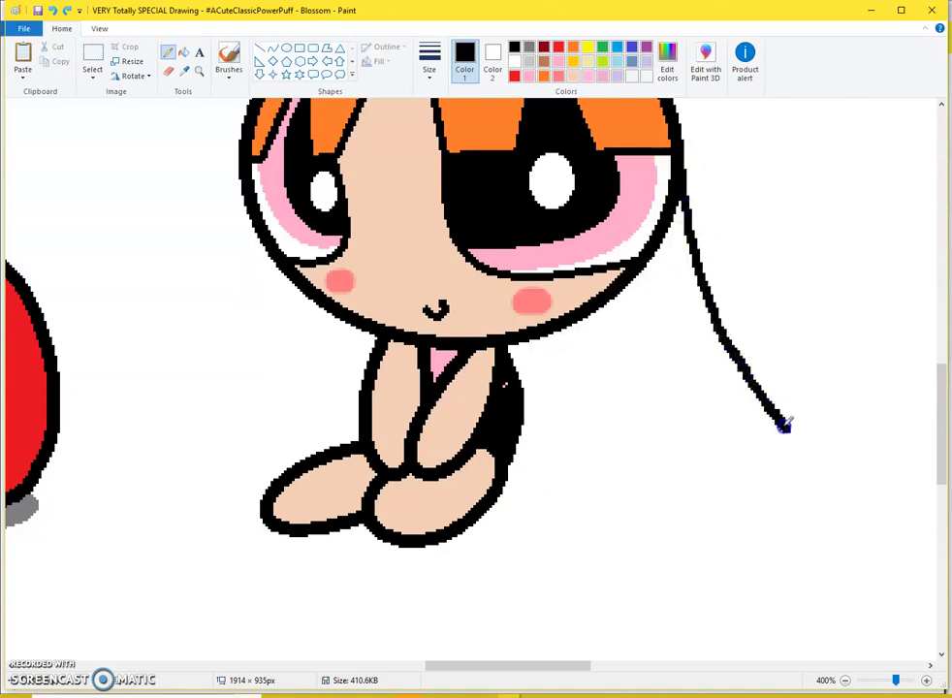
{"action": "left_click_drag", "start_coordinate": [721, 464], "coordinate": [504, 464]}
{"action": "key", "text": "ctrl+z"}
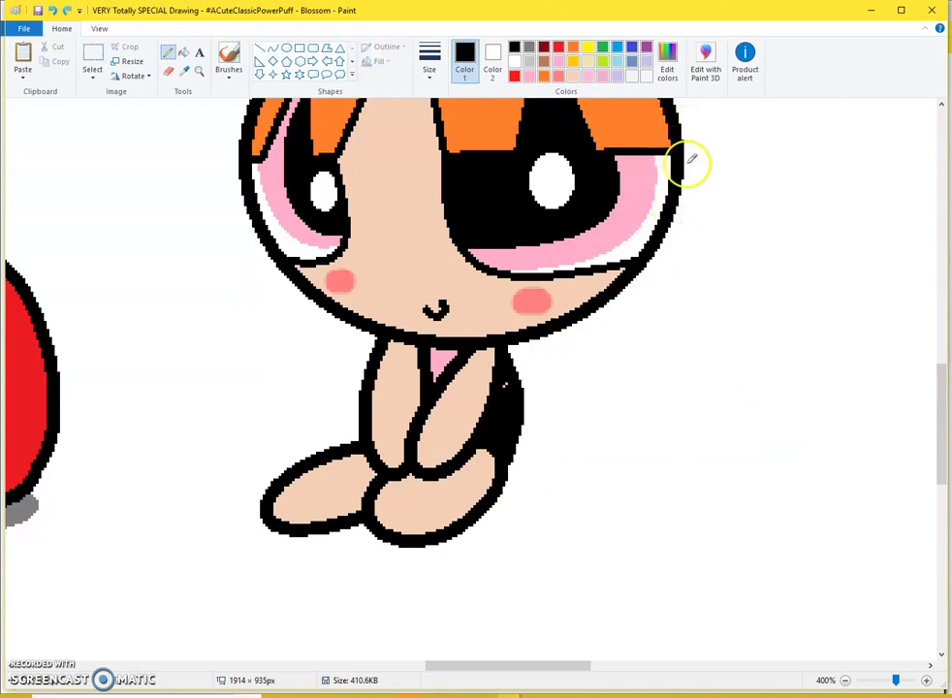
Step: Outline the long hair in black, flaring from the head's edge back to the legs, plus a narrow section beside the arm on the face side
{"action": "mouse_move", "coordinate": [681, 148]}
{"action": "left_mouse_down"}
{"action": "mouse_move", "coordinate": [691, 222]}
{"action": "mouse_move", "coordinate": [730, 312]}
{"action": "mouse_move", "coordinate": [833, 420]}
{"action": "left_mouse_up"}
{"action": "left_click_drag", "start_coordinate": [866, 473], "coordinate": [594, 484]}
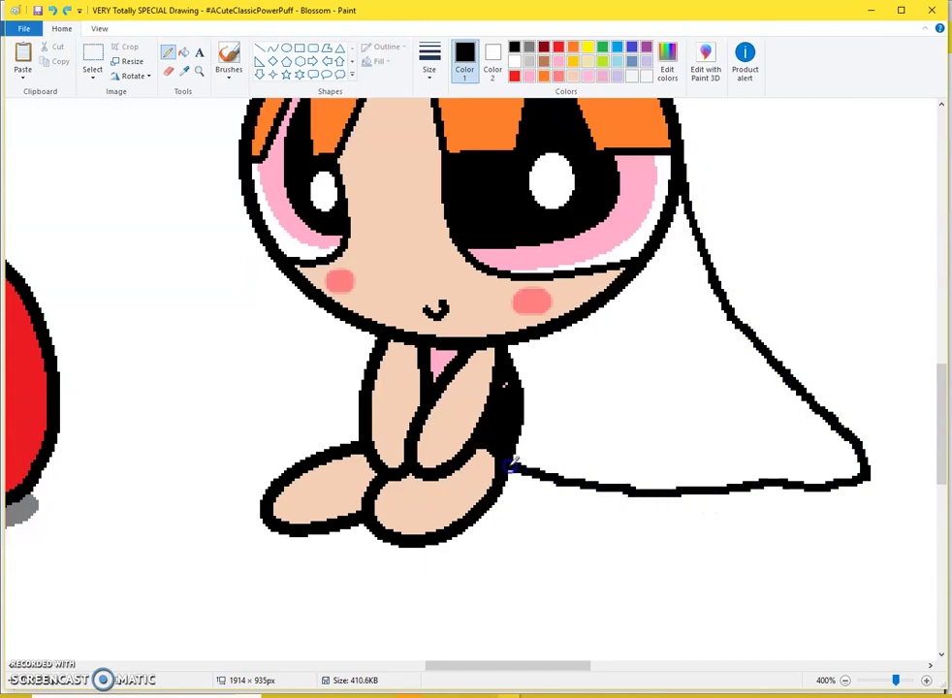
{"action": "scroll", "coordinate": [511, 465], "scroll_direction": "up", "scroll_amount": 1}
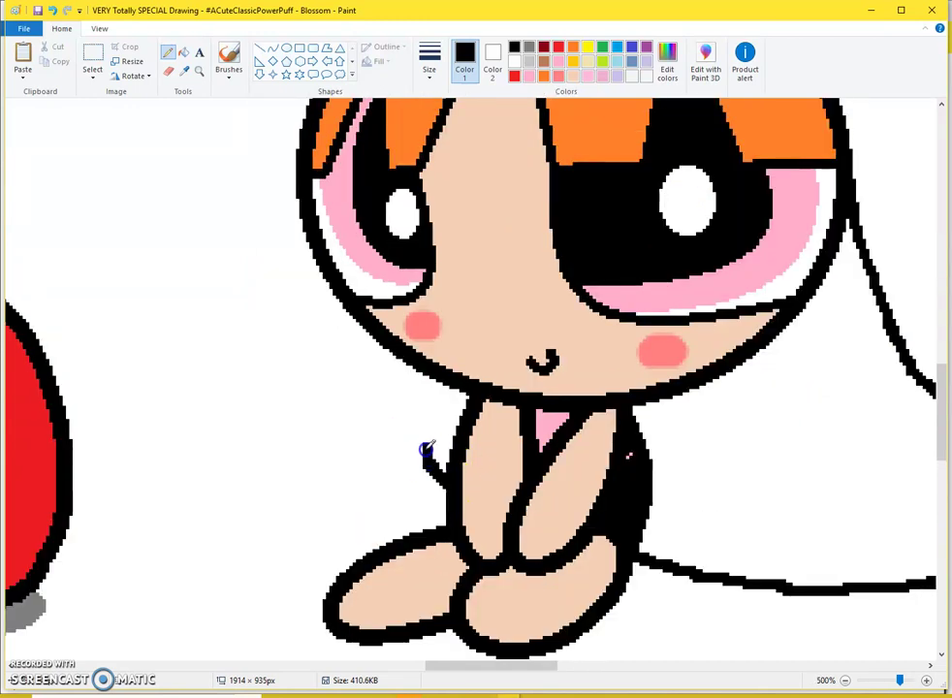
{"action": "key", "text": "ctrl+z"}
{"action": "left_click_drag", "start_coordinate": [401, 357], "coordinate": [444, 485]}
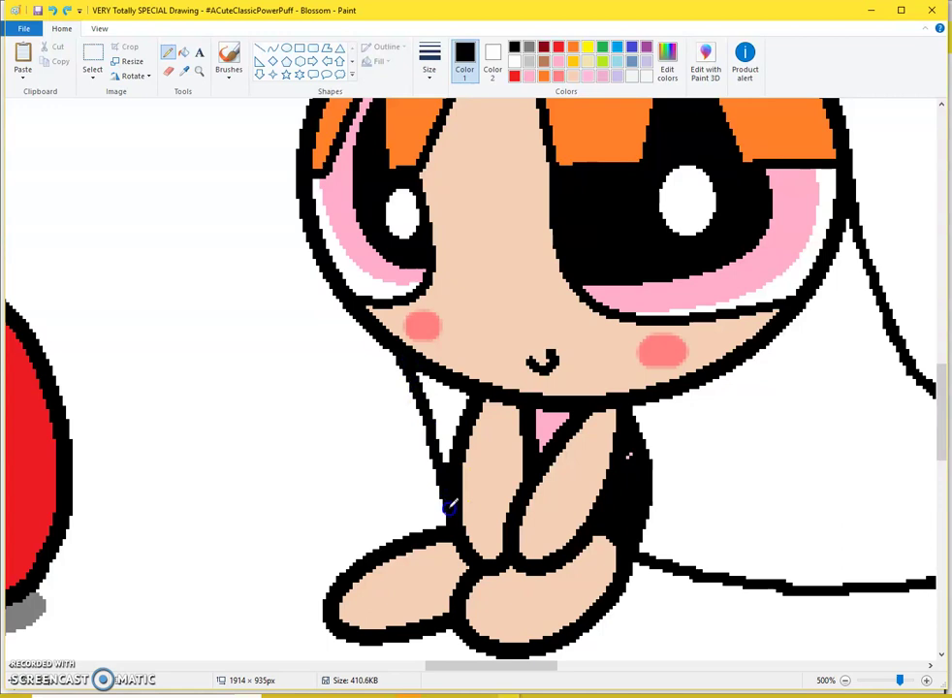
{"action": "scroll", "coordinate": [451, 508], "scroll_direction": "down", "scroll_amount": 2}
{"action": "scroll", "coordinate": [372, 351], "scroll_direction": "up", "scroll_amount": 1}
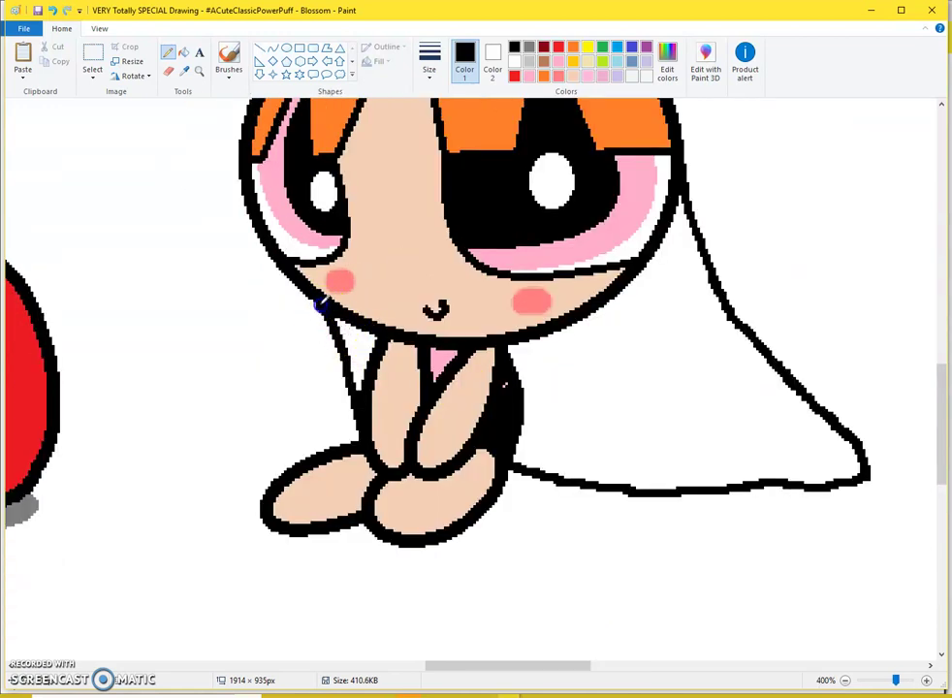
{"action": "scroll", "coordinate": [322, 304], "scroll_direction": "up", "scroll_amount": 2}
{"action": "mouse_move", "coordinate": [509, 606]}
{"action": "left_mouse_down"}
{"action": "mouse_move", "coordinate": [463, 418]}
{"action": "mouse_move", "coordinate": [542, 609]}
{"action": "left_mouse_up"}
{"action": "key", "text": "ctrl+z"}
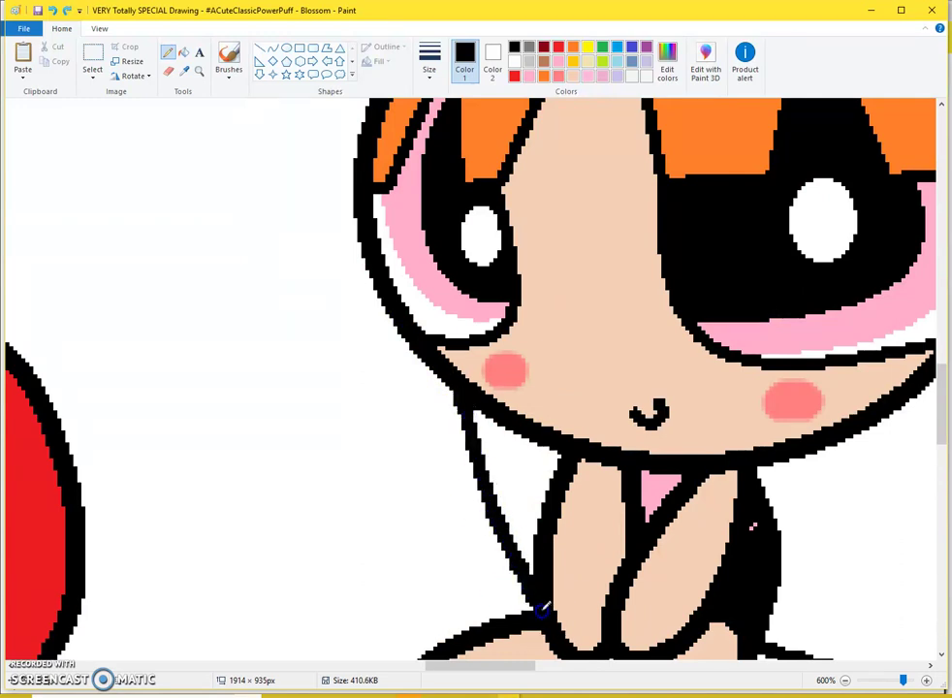
{"action": "scroll", "coordinate": [457, 388], "scroll_direction": "down", "scroll_amount": 2}
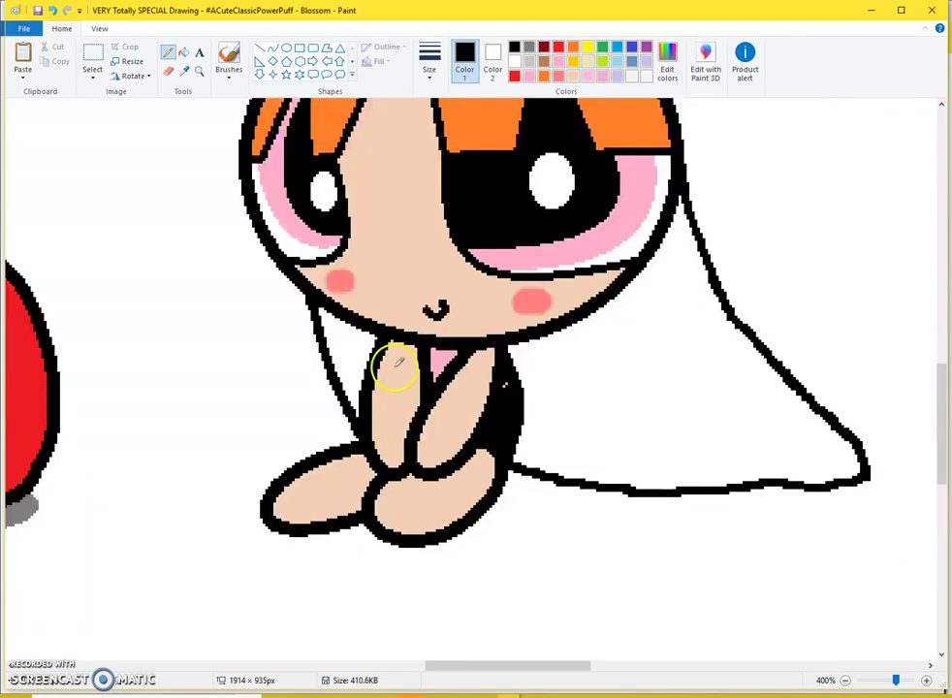
Step: Pick the orange from the fringe and fill both sections of the long hair with it
{"action": "left_click", "coordinate": [184, 70]}
{"action": "scroll", "coordinate": [371, 179], "scroll_direction": "up", "scroll_amount": 3}
{"action": "right_click", "coordinate": [370, 179]}
{"action": "scroll", "coordinate": [599, 504], "scroll_direction": "down", "scroll_amount": 3}
{"action": "right_click", "coordinate": [610, 438]}
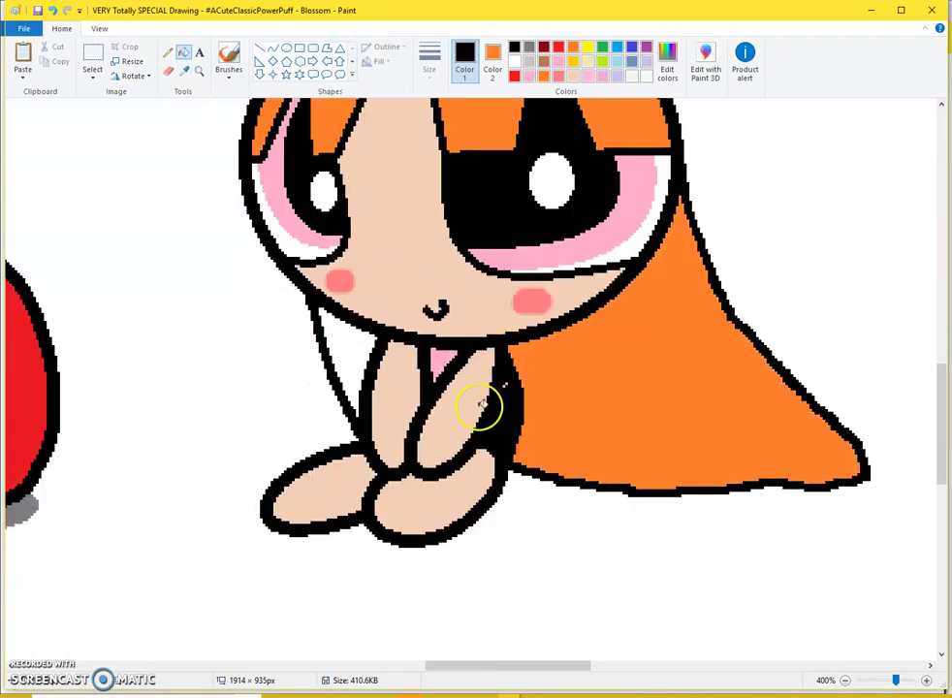
{"action": "right_click", "coordinate": [352, 333]}
Step: Draw three thin black strand lines rising from the lower edge of the long hair
{"action": "left_click", "coordinate": [165, 58]}
{"action": "left_click", "coordinate": [429, 64]}
{"action": "left_click", "coordinate": [418, 122]}
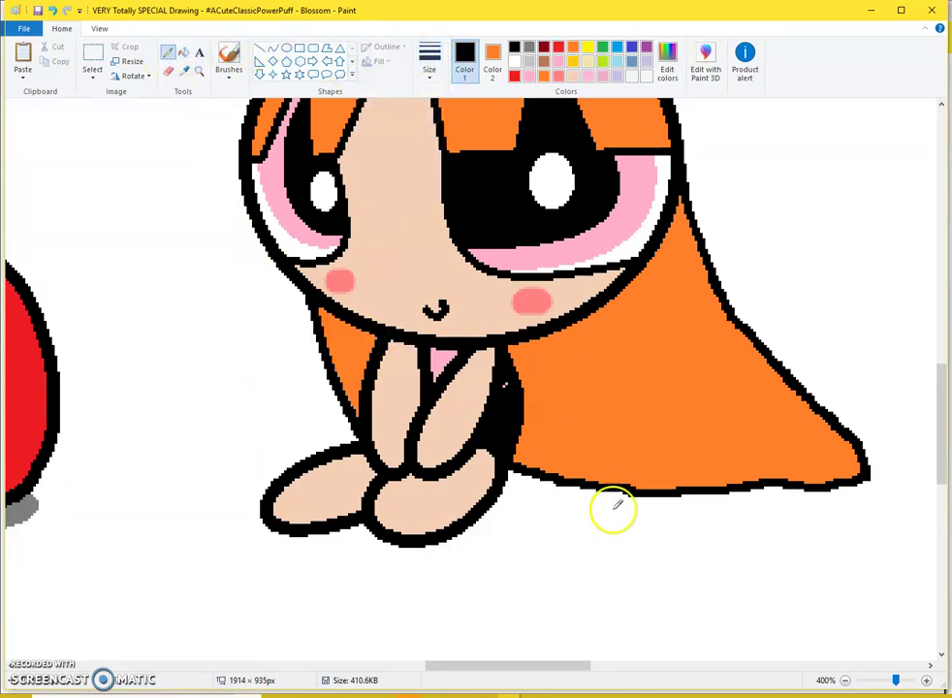
{"action": "key", "text": "ctrl+z"}
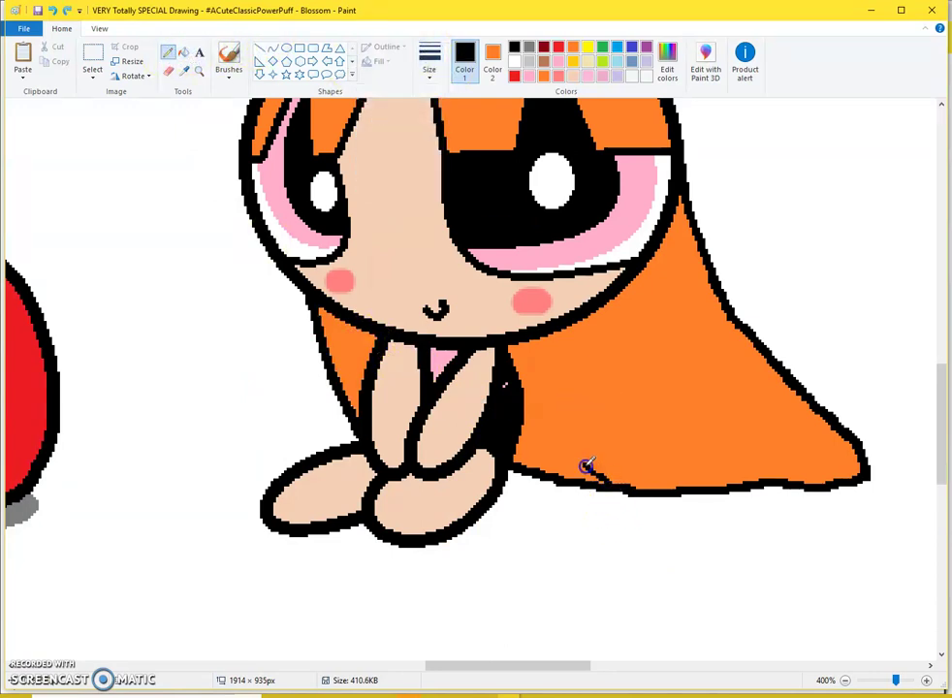
{"action": "key", "text": "ctrl+z"}
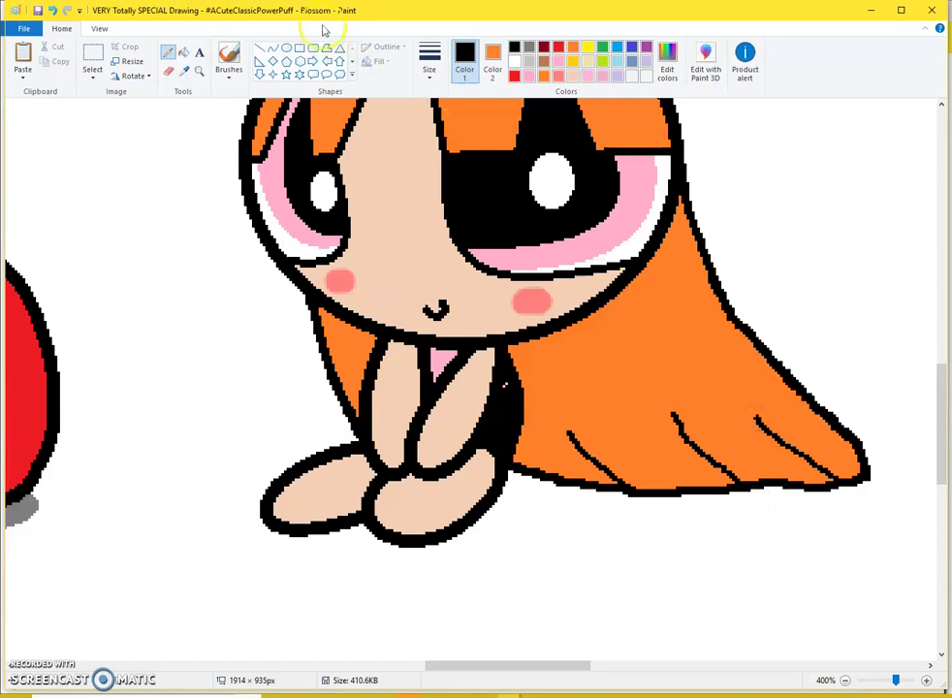
Step: Draw a thin gray oval shadow outline on the ground around the legs and hair, and fill it gray
{"action": "left_click", "coordinate": [432, 72]}
{"action": "left_click", "coordinate": [419, 97]}
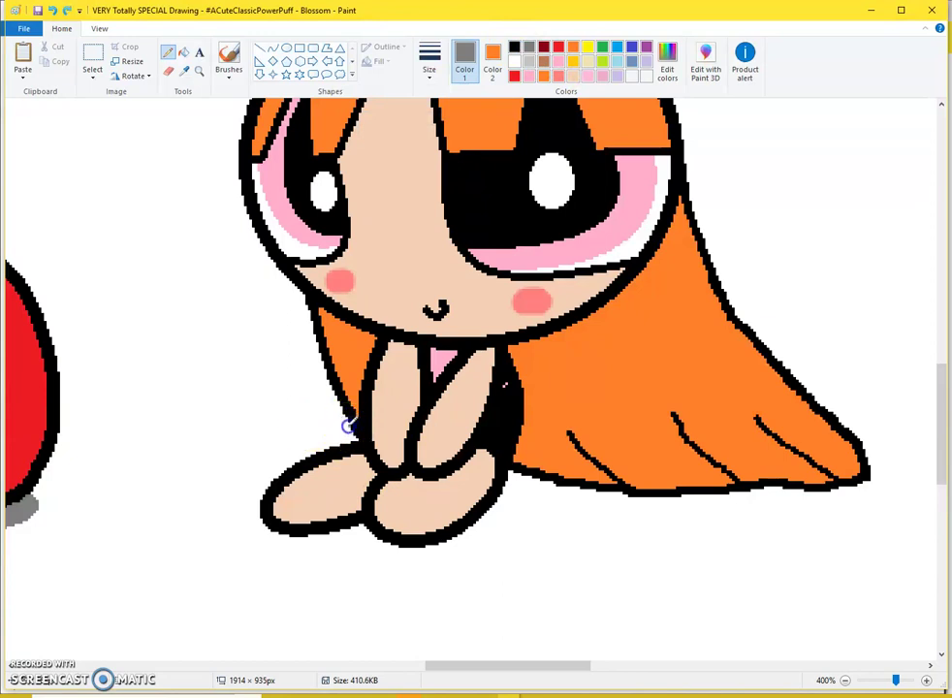
{"action": "mouse_move", "coordinate": [336, 563]}
{"action": "left_mouse_down"}
{"action": "mouse_move", "coordinate": [584, 590]}
{"action": "mouse_move", "coordinate": [729, 583]}
{"action": "mouse_move", "coordinate": [895, 568]}
{"action": "mouse_move", "coordinate": [943, 511]}
{"action": "left_mouse_up"}
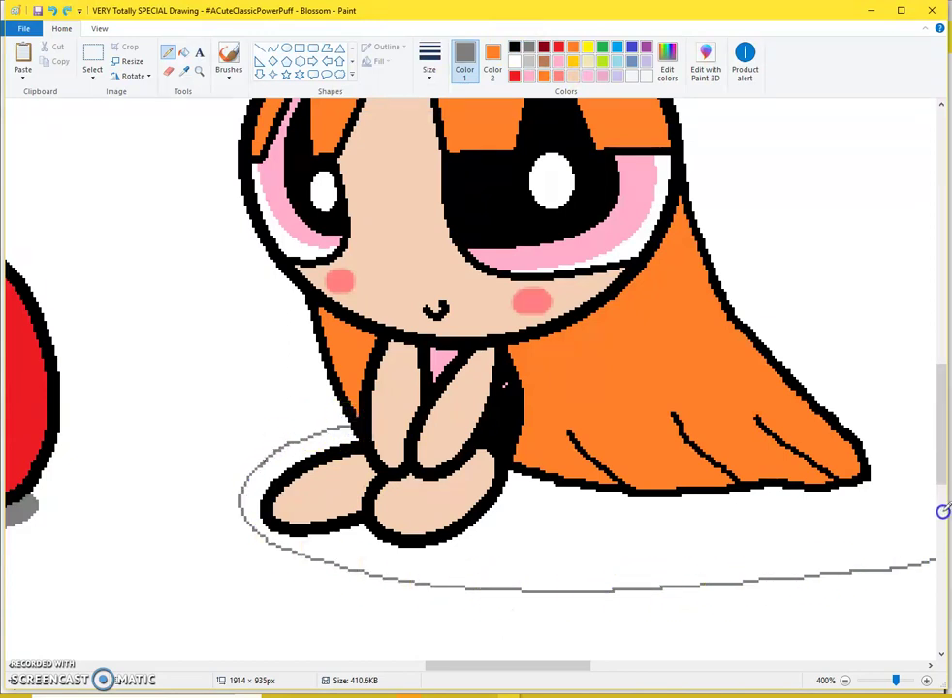
{"action": "key", "text": "ctrl+z"}
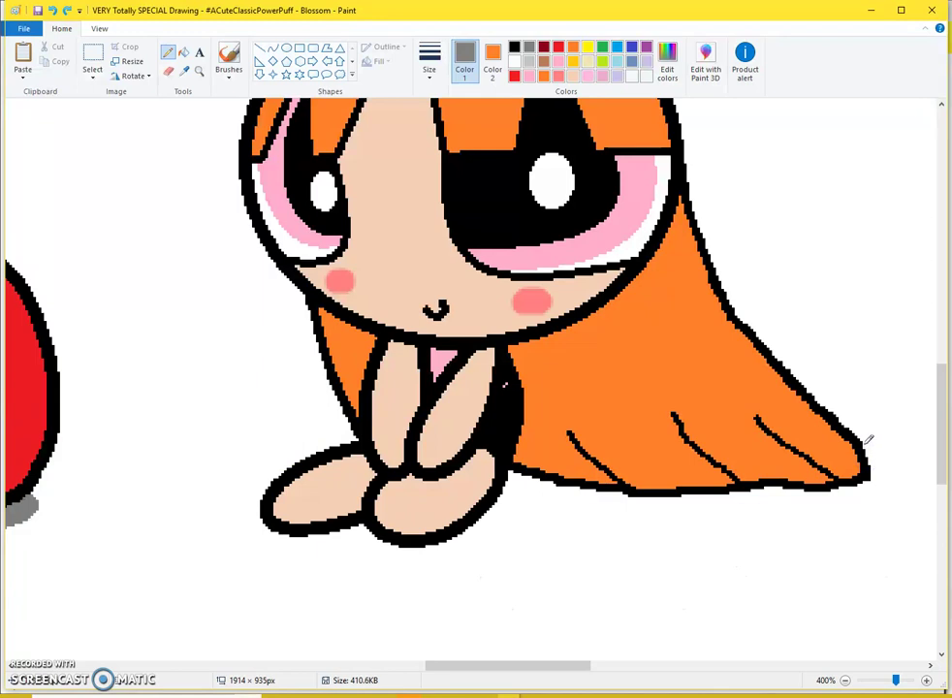
{"action": "mouse_move", "coordinate": [864, 446]}
{"action": "left_mouse_down"}
{"action": "mouse_move", "coordinate": [872, 560]}
{"action": "mouse_move", "coordinate": [656, 592]}
{"action": "mouse_move", "coordinate": [449, 597]}
{"action": "mouse_move", "coordinate": [316, 582]}
{"action": "mouse_move", "coordinate": [256, 562]}
{"action": "mouse_move", "coordinate": [198, 499]}
{"action": "mouse_move", "coordinate": [238, 460]}
{"action": "mouse_move", "coordinate": [351, 425]}
{"action": "left_mouse_up"}
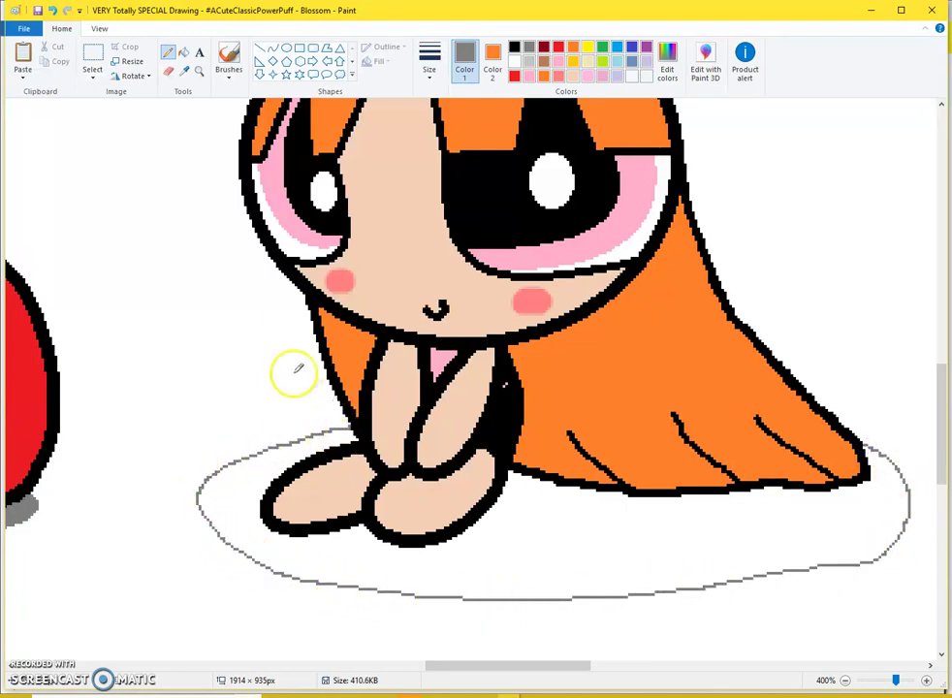
{"action": "left_click", "coordinate": [183, 55]}
{"action": "left_click", "coordinate": [585, 561]}
Step: Try to move the red bow and its shadow to the far side of the girl, beyond her hair
{"action": "scroll", "coordinate": [512, 544], "scroll_direction": "down", "scroll_amount": 3, "text": "ctrl"}
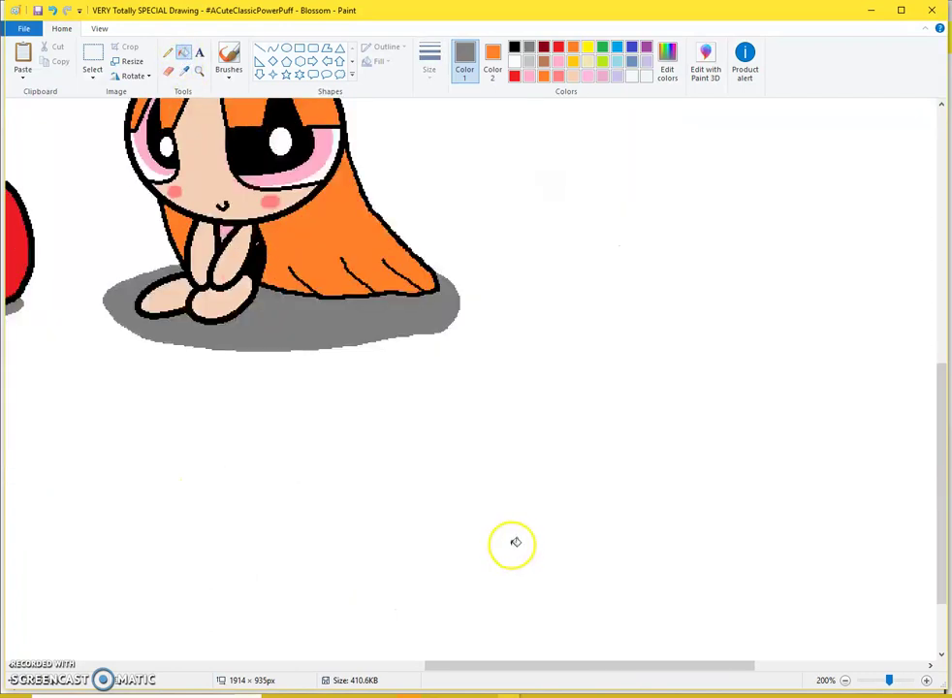
{"action": "scroll", "coordinate": [484, 531], "scroll_direction": "up", "scroll_amount": 1, "text": "ctrl"}
{"action": "scroll", "coordinate": [477, 547], "scroll_direction": "down", "scroll_amount": 3}
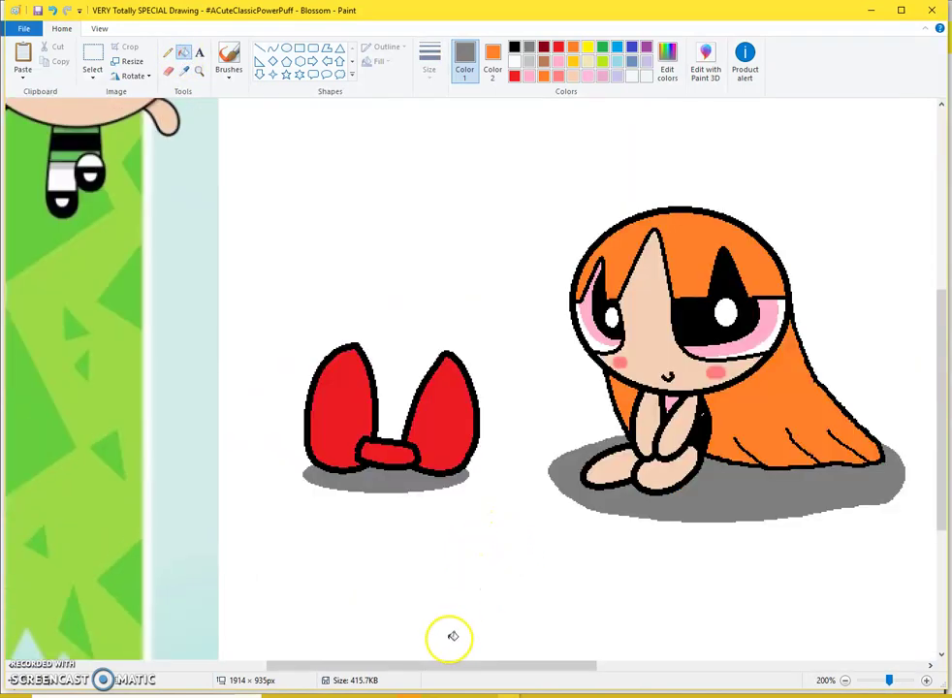
{"action": "left_click_drag", "start_coordinate": [461, 667], "coordinate": [505, 667]}
{"action": "left_click", "coordinate": [92, 58]}
{"action": "left_click_drag", "start_coordinate": [162, 315], "coordinate": [374, 514]}
{"action": "left_click_drag", "start_coordinate": [225, 485], "coordinate": [940, 484]}
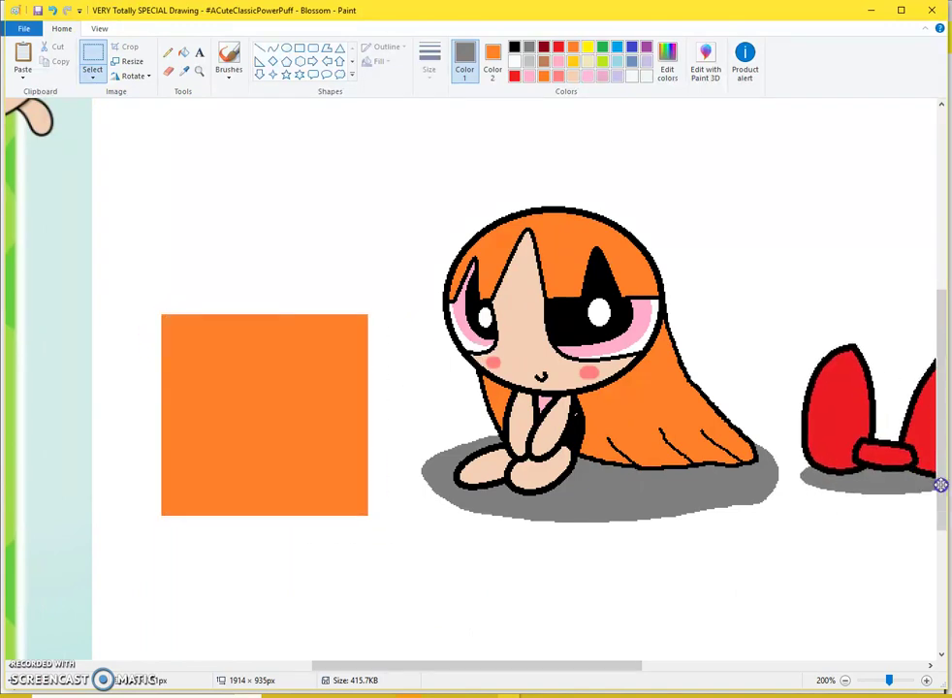
{"action": "key", "text": "ctrl+z"}
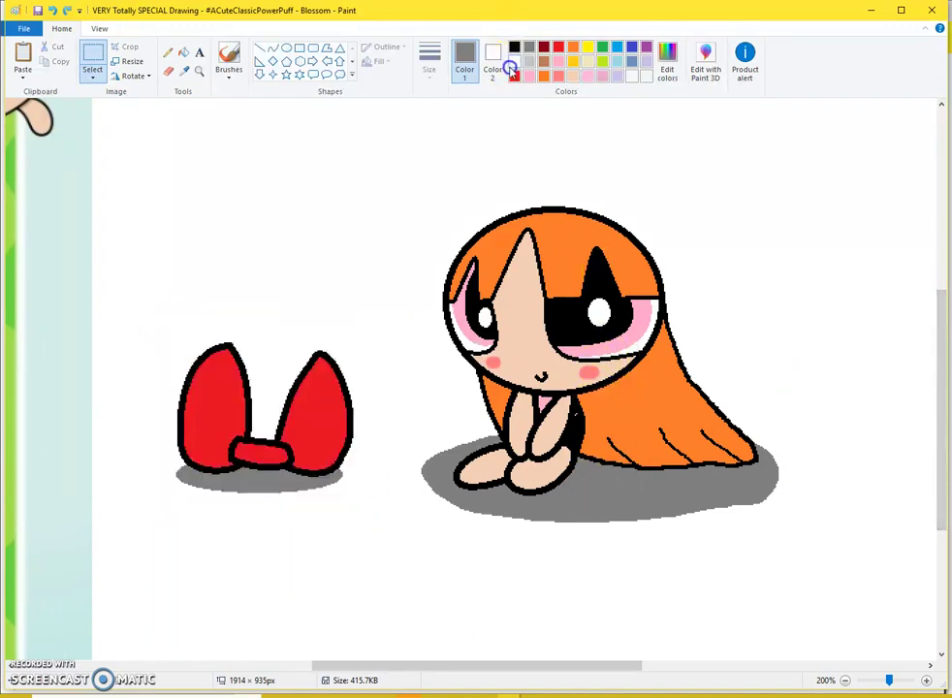
Step: Try to reposition the bow and its shadow closer to the girl's face
{"action": "left_click_drag", "start_coordinate": [143, 299], "coordinate": [358, 514]}
{"action": "left_click_drag", "start_coordinate": [296, 461], "coordinate": [260, 148]}
{"action": "left_click_drag", "start_coordinate": [190, 104], "coordinate": [312, 393]}
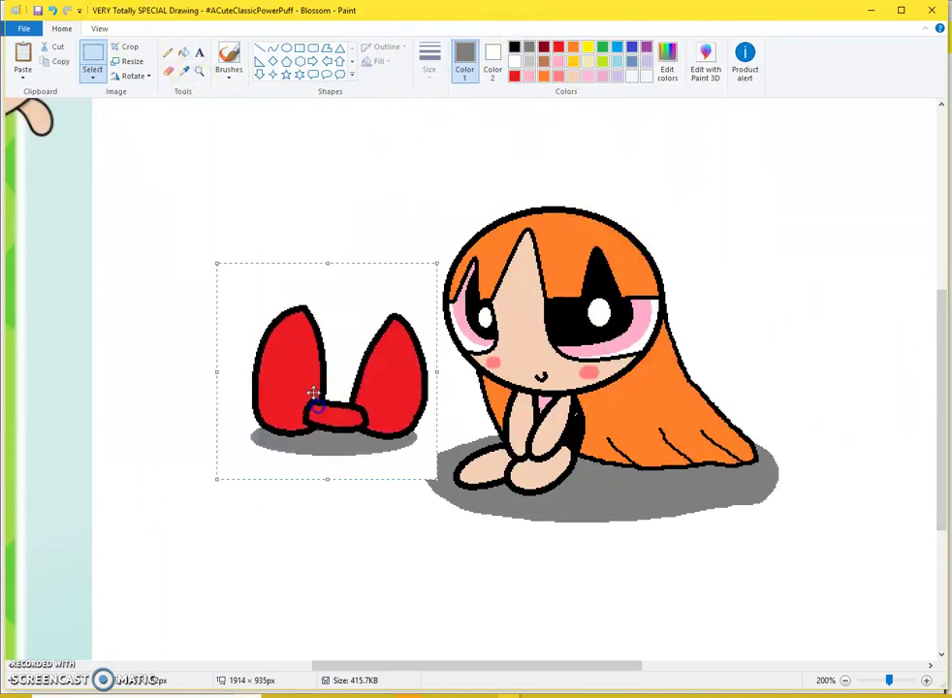
{"action": "key", "text": "ctrl+z"}
Step: Turn on transparent selection and switch to the Pencil
{"action": "left_click", "coordinate": [93, 77]}
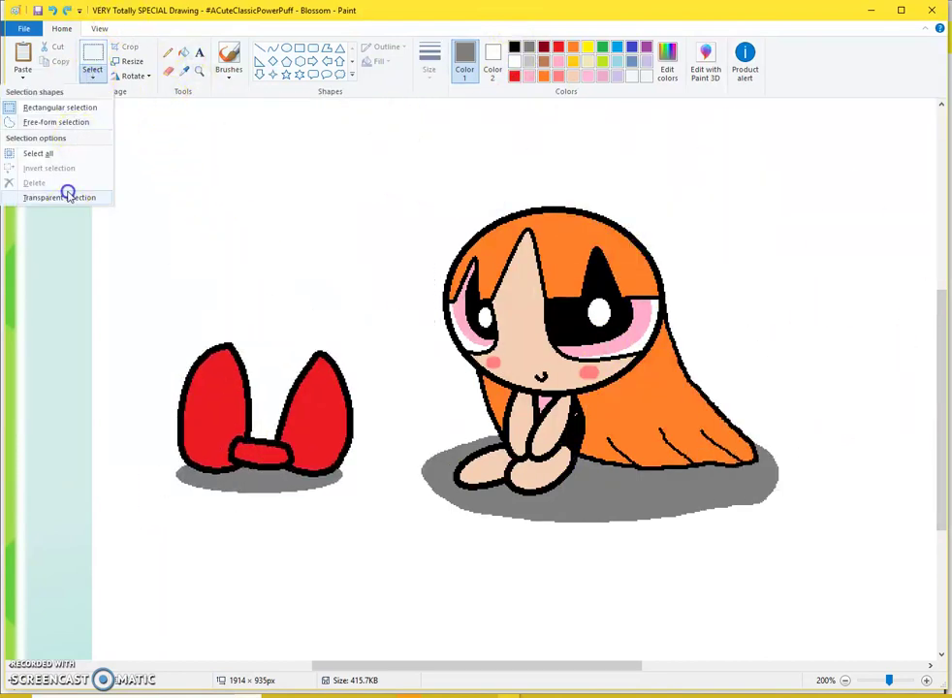
{"action": "left_click", "coordinate": [68, 195]}
{"action": "left_click", "coordinate": [168, 52]}
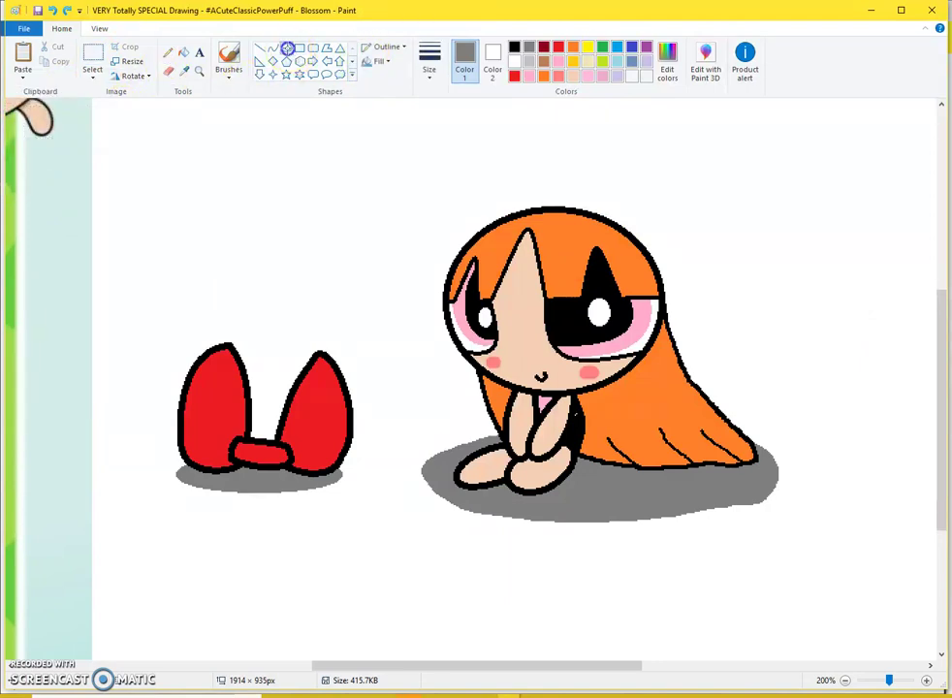
Step: Draw a flat gray oval in the empty area above the bow and fill it gray as a ground shadow
{"action": "left_click", "coordinate": [287, 48]}
{"action": "scroll", "coordinate": [303, 458], "scroll_direction": "up", "scroll_amount": 2}
{"action": "left_click_drag", "start_coordinate": [298, 445], "coordinate": [579, 502]}
{"action": "left_click", "coordinate": [531, 274]}
{"action": "left_click", "coordinate": [181, 56]}
{"action": "scroll", "coordinate": [384, 166], "scroll_direction": "up", "scroll_amount": 1}
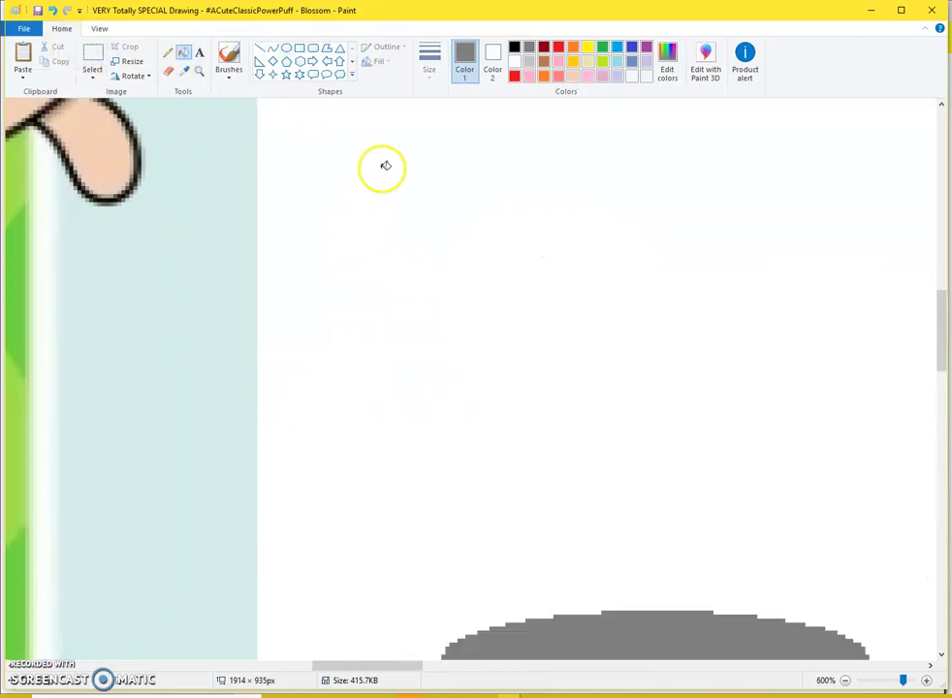
Step: Draw a wide rounded rectangle with a thick black outline above the new gray oval and lower it slightly
{"action": "left_click", "coordinate": [310, 48]}
{"action": "left_click", "coordinate": [430, 58]}
{"action": "left_click", "coordinate": [425, 126]}
{"action": "left_click", "coordinate": [430, 58]}
{"action": "left_click", "coordinate": [426, 148]}
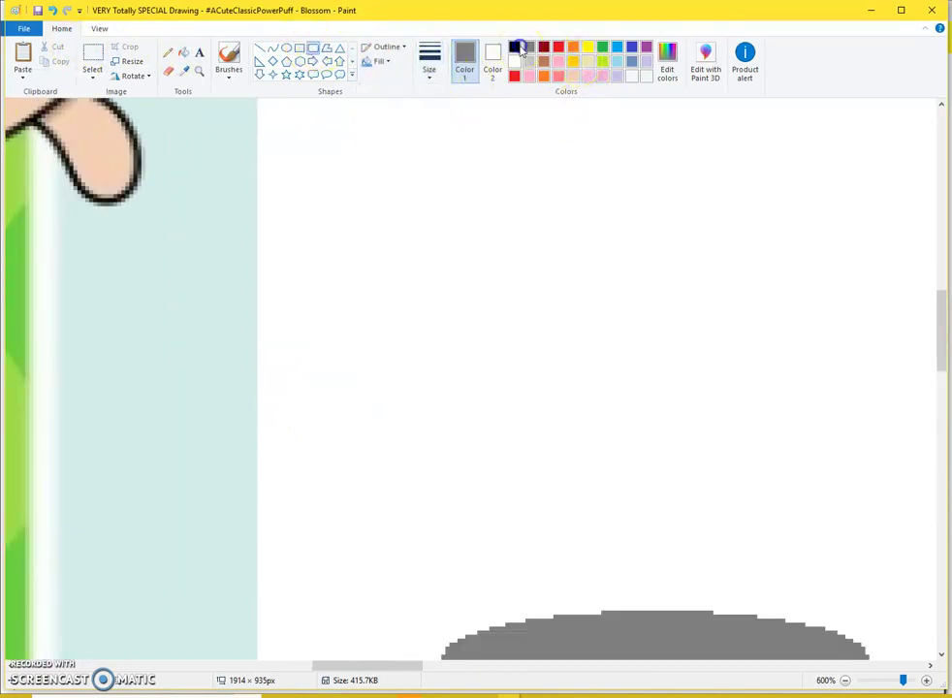
{"action": "left_click_drag", "start_coordinate": [472, 297], "coordinate": [739, 376]}
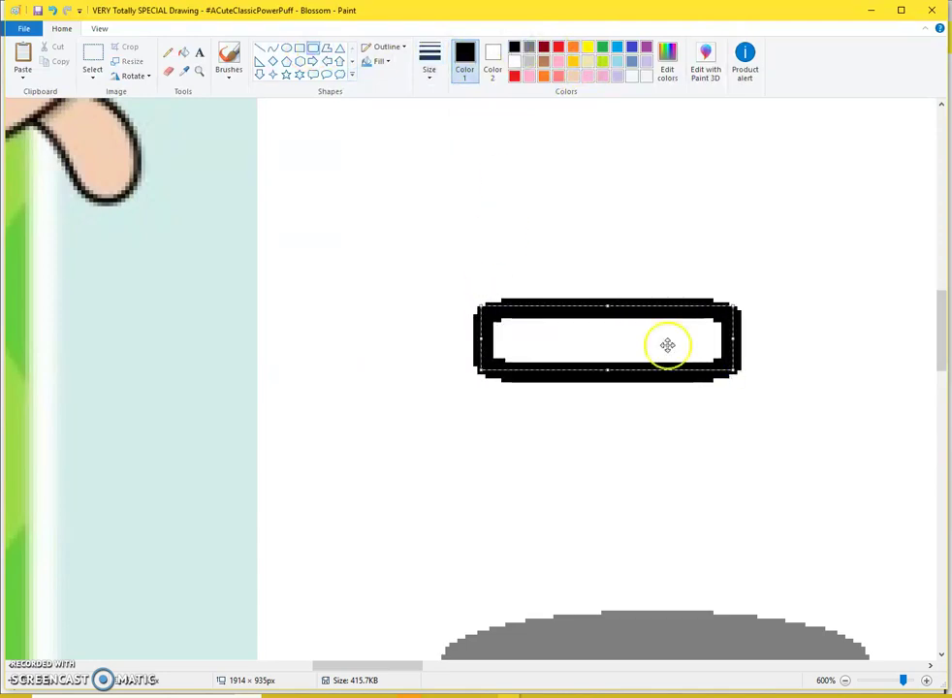
{"action": "left_click_drag", "start_coordinate": [665, 342], "coordinate": [665, 388]}
{"action": "left_click", "coordinate": [183, 51]}
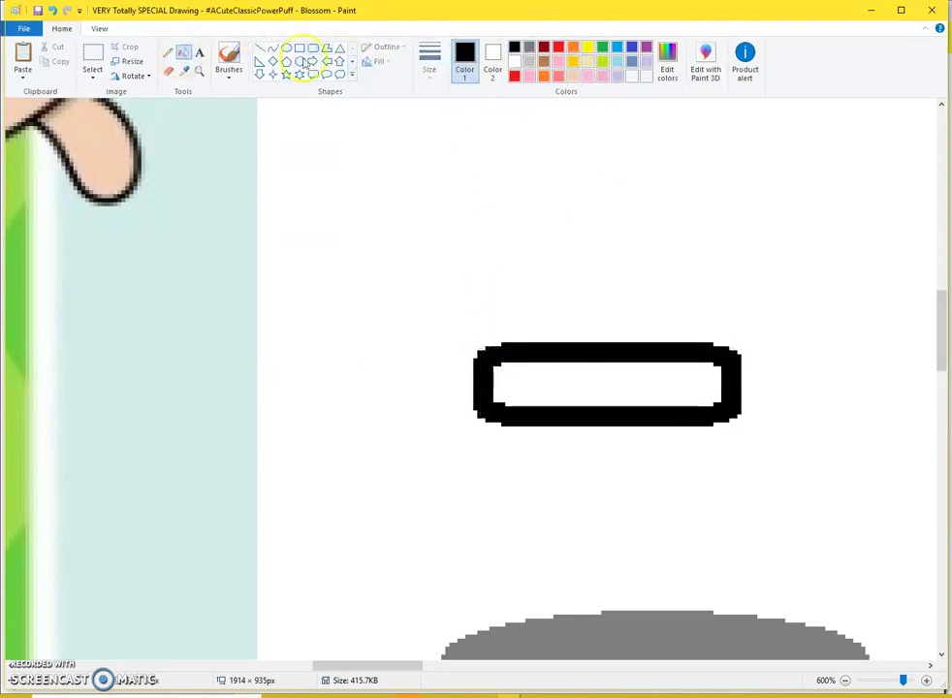
Step: Fill the inside of the rounded rectangle with light pink
{"action": "left_click", "coordinate": [528, 78]}
{"action": "right_click", "coordinate": [652, 373]}
{"action": "key", "text": "ctrl+z"}
{"action": "left_click", "coordinate": [658, 383]}
Step: Try to add a red heart with a thick black outline at the centre of the pink band
{"action": "left_click", "coordinate": [352, 61]}
{"action": "left_click", "coordinate": [260, 75]}
{"action": "left_click_drag", "start_coordinate": [560, 347], "coordinate": [647, 414]}
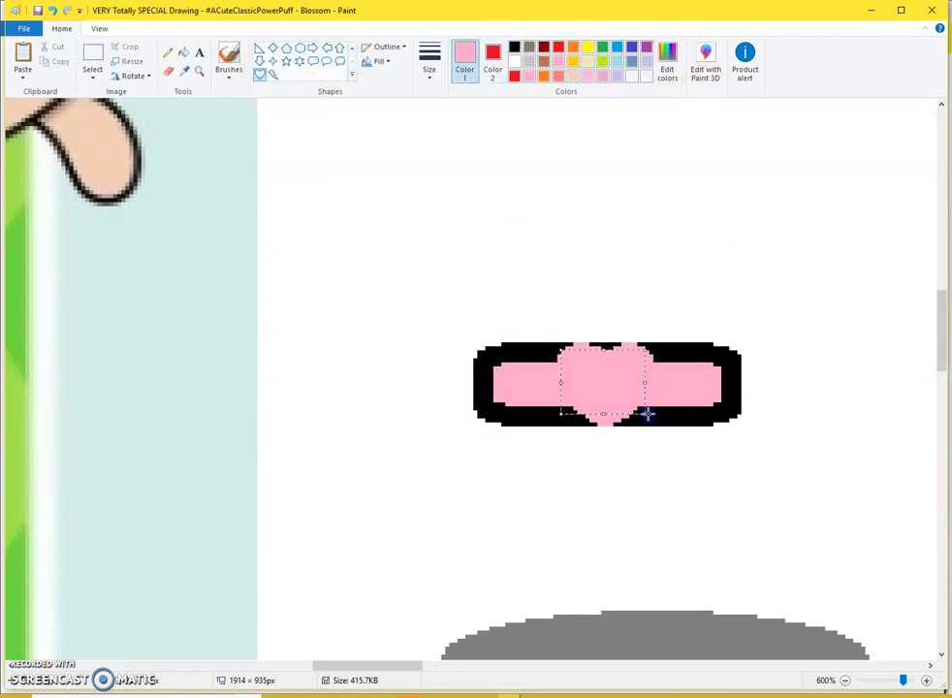
{"action": "left_click", "coordinate": [515, 47]}
{"action": "left_click", "coordinate": [184, 55]}
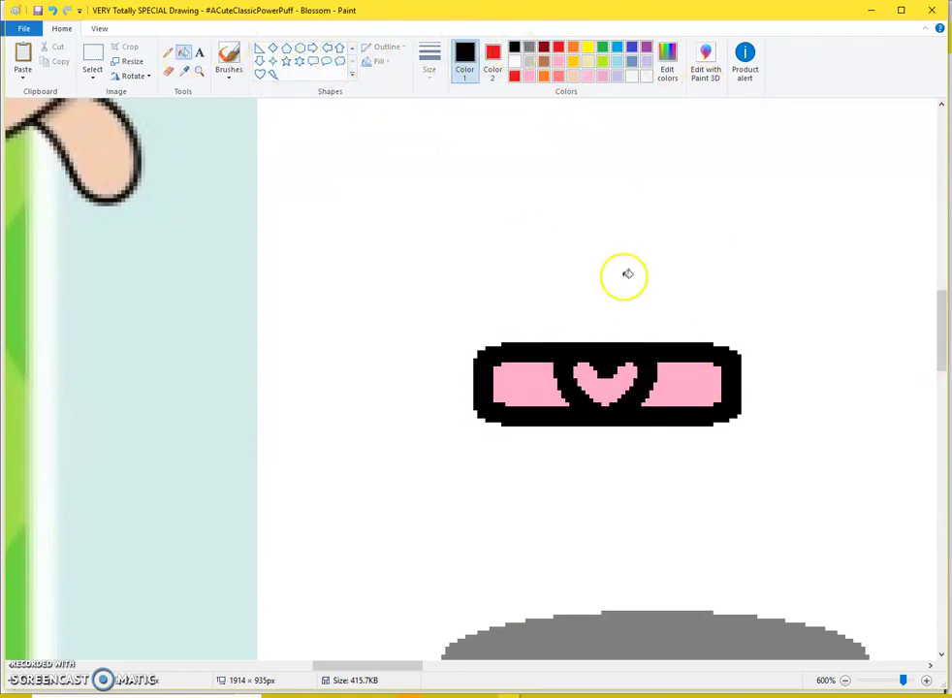
{"action": "right_click", "coordinate": [624, 375]}
{"action": "scroll", "coordinate": [374, 273], "scroll_direction": "down", "scroll_amount": 4}
{"action": "scroll", "coordinate": [375, 274], "scroll_direction": "up", "scroll_amount": 4}
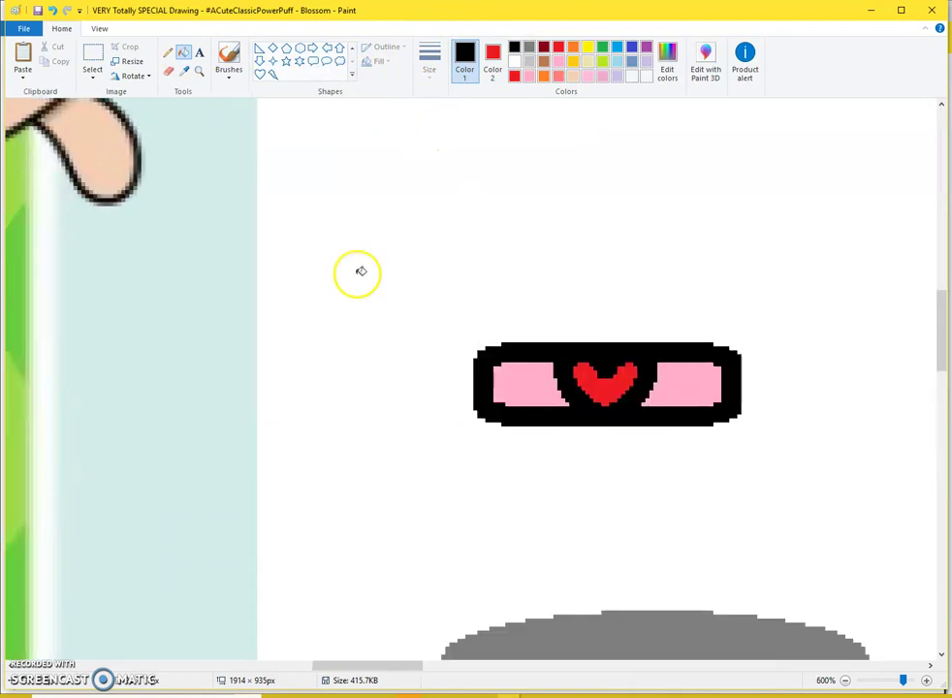
Step: Undo the heart and try to draw a larger black one with a thinner outline on the pink band
{"action": "left_click", "coordinate": [261, 74]}
{"action": "left_click", "coordinate": [429, 60]}
{"action": "left_click", "coordinate": [423, 127]}
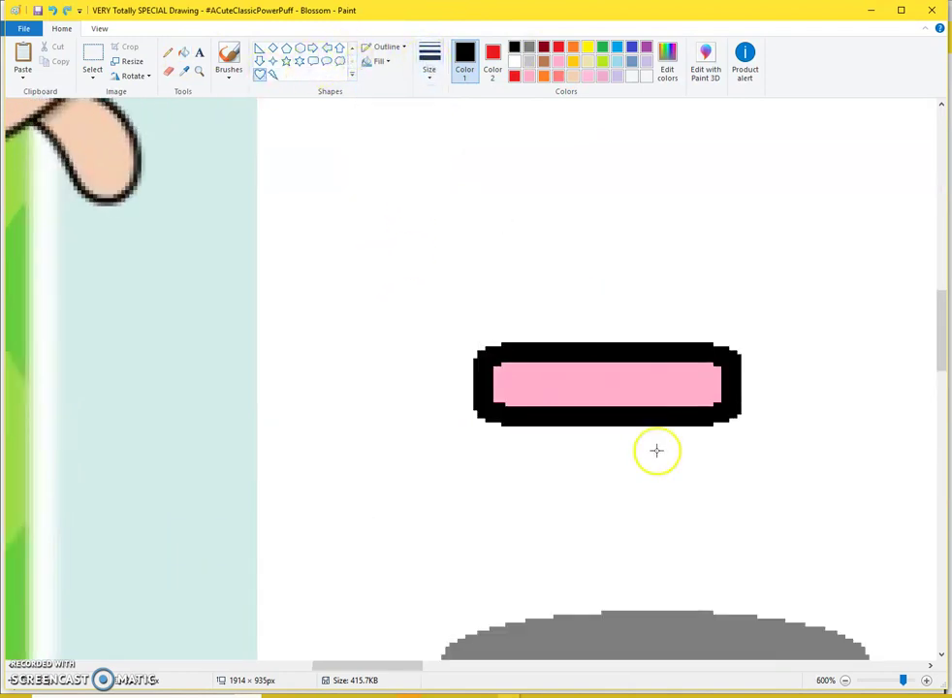
{"action": "left_click_drag", "start_coordinate": [555, 349], "coordinate": [675, 426]}
{"action": "left_click_drag", "start_coordinate": [655, 412], "coordinate": [653, 418]}
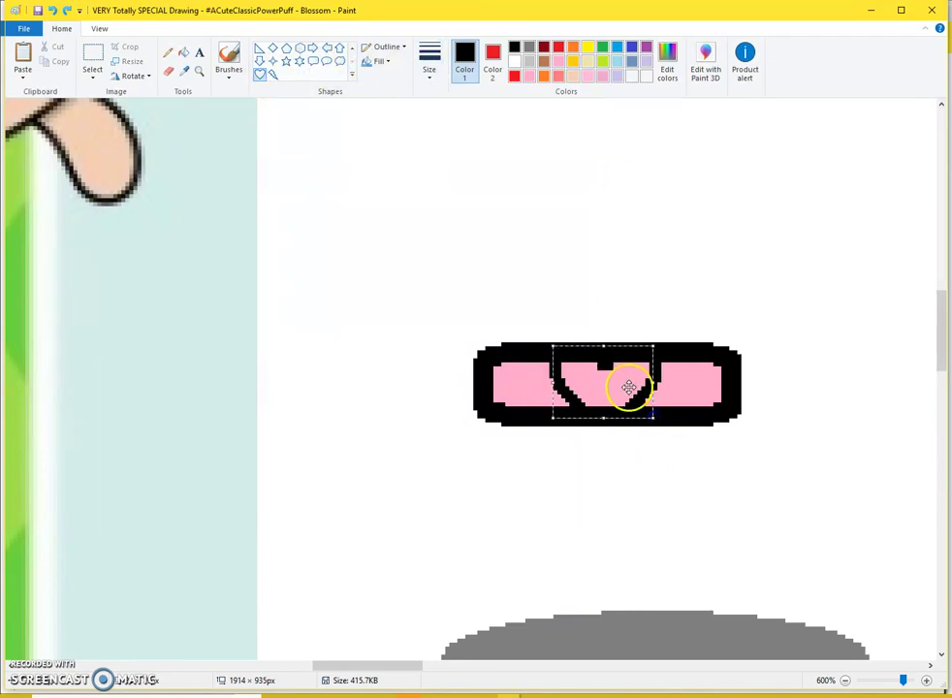
{"action": "scroll", "coordinate": [545, 315], "scroll_direction": "down", "scroll_amount": 3}
{"action": "scroll", "coordinate": [545, 314], "scroll_direction": "up", "scroll_amount": 2}
{"action": "key", "text": "ctrl+z"}
Step: Draw a thick black-outlined heart with a solid red fill at the band's centre, slightly overlapping its upper and lower edges
{"action": "left_click", "coordinate": [427, 68]}
{"action": "left_click", "coordinate": [422, 136]}
{"action": "left_click", "coordinate": [434, 67]}
{"action": "left_click", "coordinate": [424, 152]}
{"action": "left_click", "coordinate": [422, 153]}
{"action": "left_click_drag", "start_coordinate": [472, 287], "coordinate": [547, 370]}
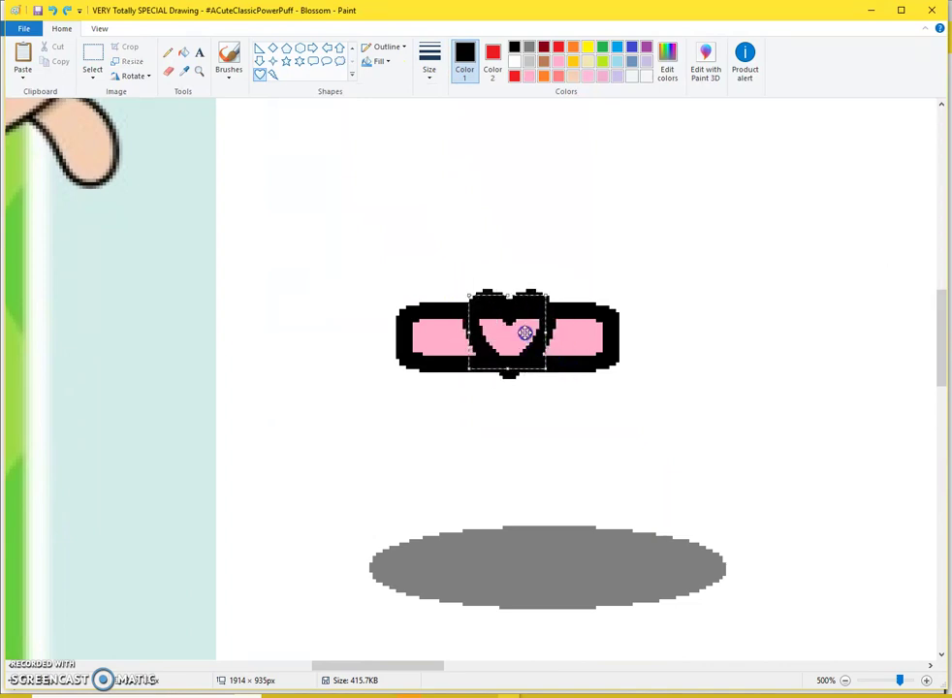
{"action": "left_click", "coordinate": [378, 61]}
{"action": "left_click", "coordinate": [376, 94]}
{"action": "left_click", "coordinate": [487, 197]}
Step: Place the pink heart band on its gray oval shadow
{"action": "left_click", "coordinate": [92, 58]}
{"action": "left_click_drag", "start_coordinate": [360, 237], "coordinate": [622, 533]}
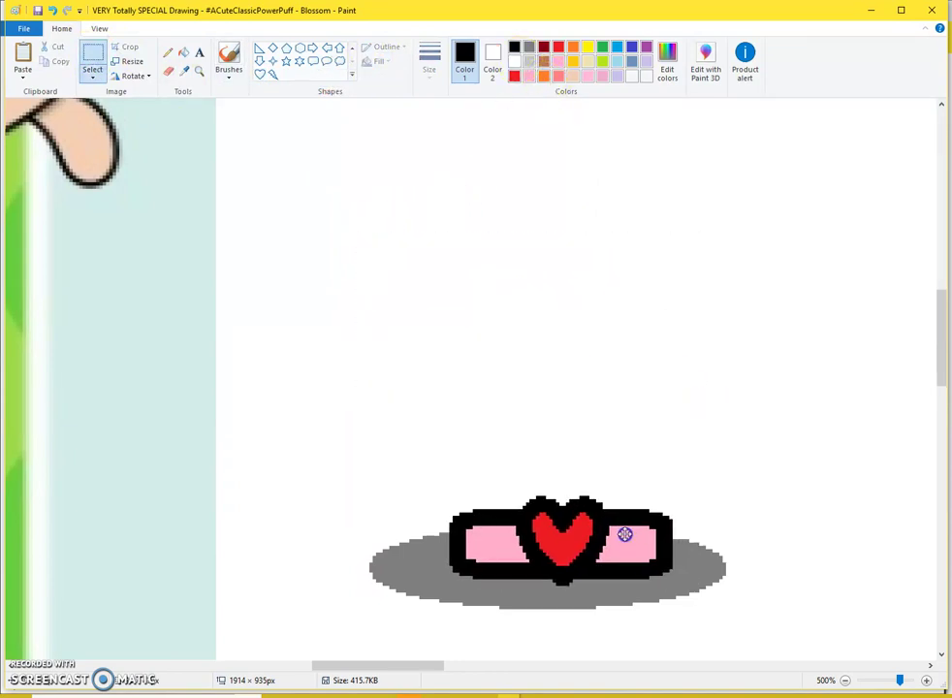
{"action": "scroll", "coordinate": [419, 365], "scroll_direction": "down", "scroll_amount": 5}
{"action": "scroll", "coordinate": [268, 323], "scroll_direction": "up", "scroll_amount": 1}
Step: Move the bow and heart band beyond the girl's hair, and shift the whole drawing farther from the reference picture
{"action": "left_click_drag", "start_coordinate": [273, 241], "coordinate": [466, 509]}
{"action": "left_click_drag", "start_coordinate": [244, 288], "coordinate": [951, 450]}
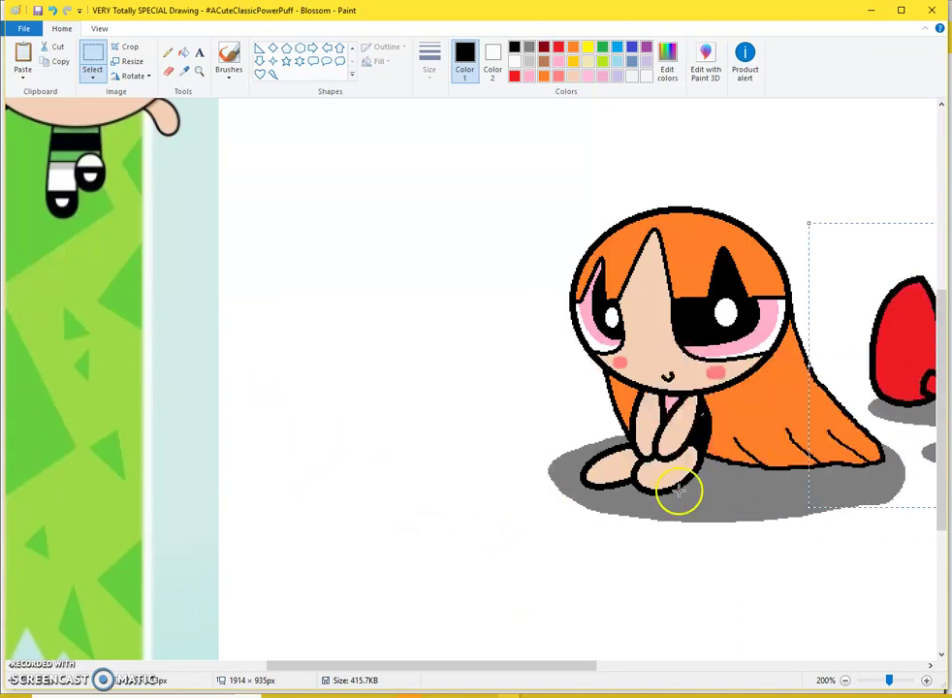
{"action": "scroll", "coordinate": [679, 492], "scroll_direction": "down", "scroll_amount": 1, "text": "ctrl"}
{"action": "left_click_drag", "start_coordinate": [219, 264], "coordinate": [545, 468]}
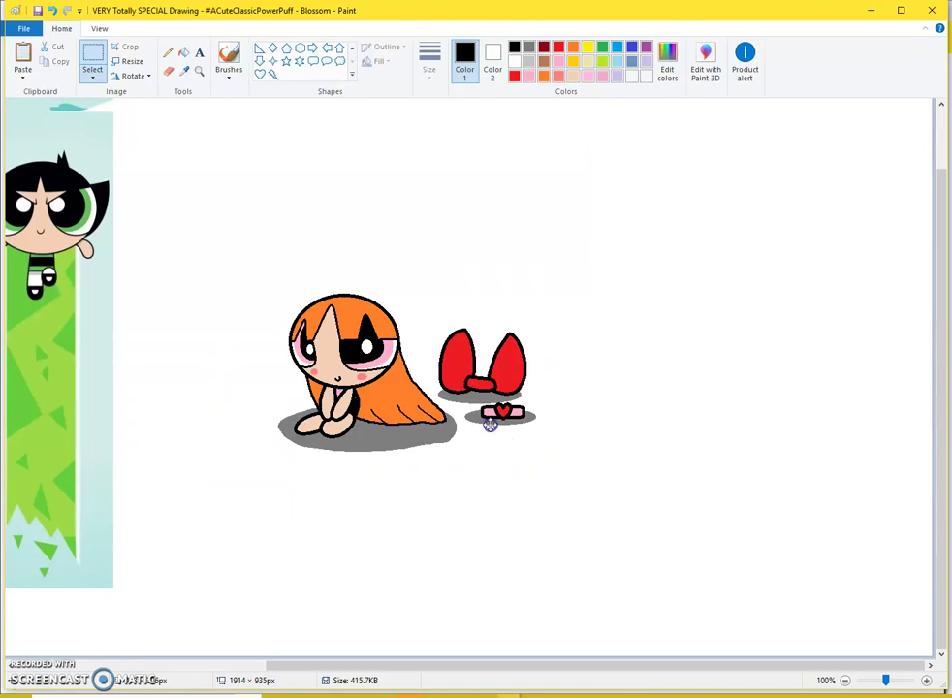
{"action": "left_click_drag", "start_coordinate": [491, 425], "coordinate": [761, 435]}
Step: Fill the white canvas background around the girl, bow and band with light pink
{"action": "scroll", "coordinate": [499, 561], "scroll_direction": "up", "scroll_amount": 1, "text": "ctrl"}
{"action": "left_click_drag", "start_coordinate": [354, 665], "coordinate": [612, 667]}
{"action": "scroll", "coordinate": [493, 484], "scroll_direction": "up", "scroll_amount": 2, "text": "ctrl"}
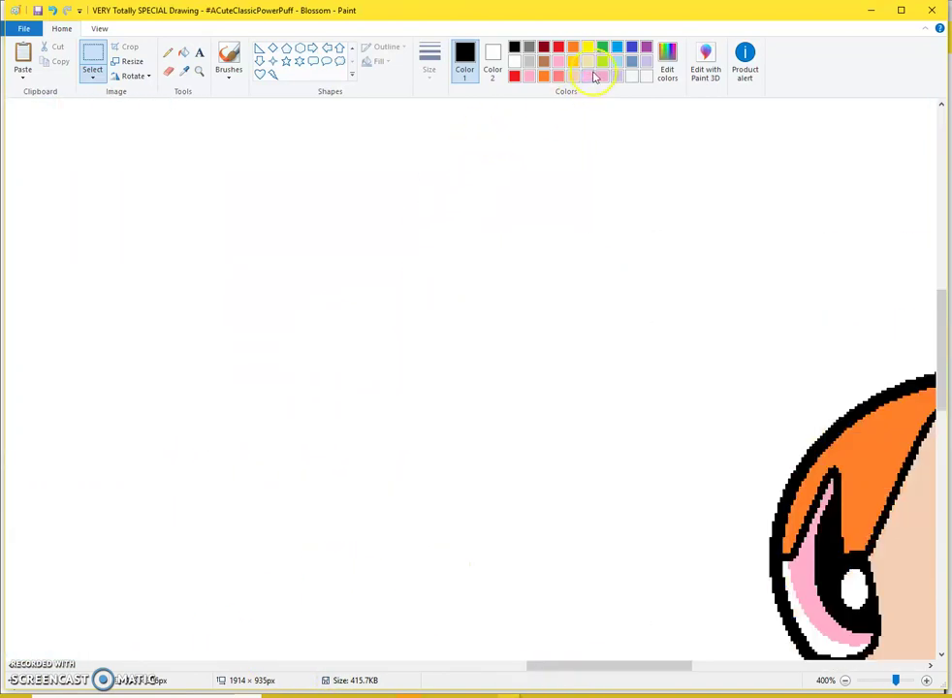
{"action": "left_click", "coordinate": [184, 52]}
{"action": "right_click", "coordinate": [409, 319]}
{"action": "scroll", "coordinate": [409, 320], "scroll_direction": "down", "scroll_amount": 1, "text": "ctrl"}
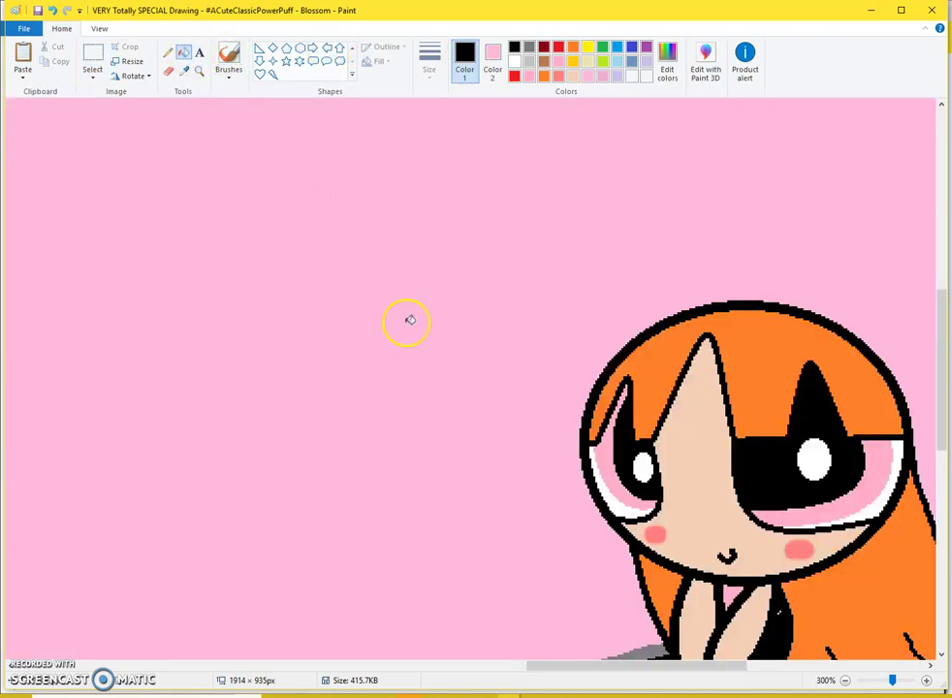
{"action": "scroll", "coordinate": [518, 545], "scroll_direction": "down", "scroll_amount": 3}
{"action": "left_click_drag", "start_coordinate": [567, 666], "coordinate": [742, 649]}
{"action": "scroll", "coordinate": [638, 241], "scroll_direction": "up", "scroll_amount": 3}
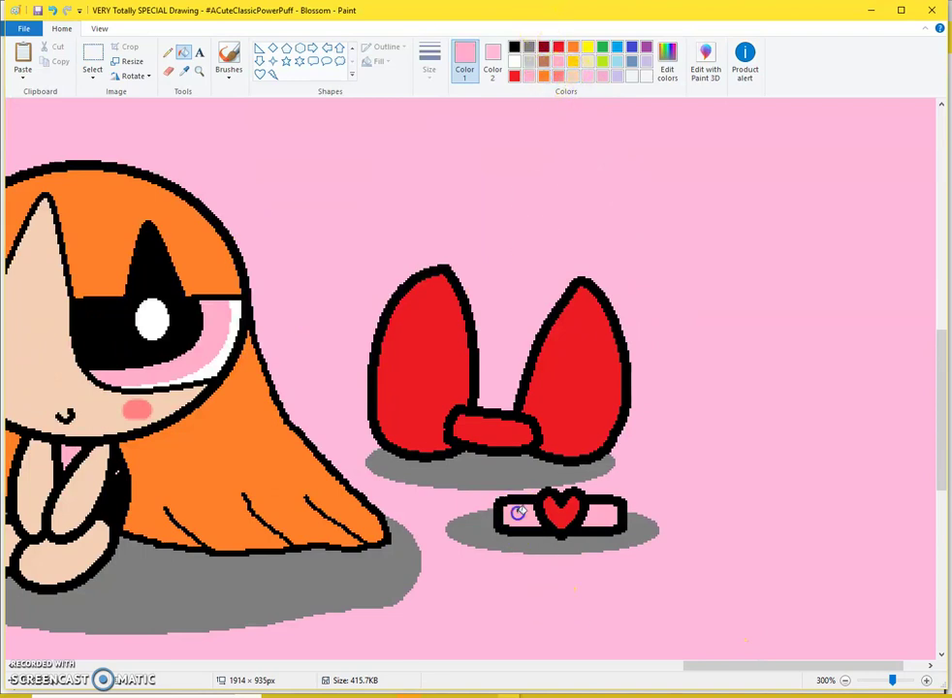
Step: Set up the Pencil with a slightly darker pink and a thick line for lettering beside the girl
{"action": "left_click_drag", "start_coordinate": [775, 667], "coordinate": [634, 660]}
{"action": "left_click", "coordinate": [168, 51]}
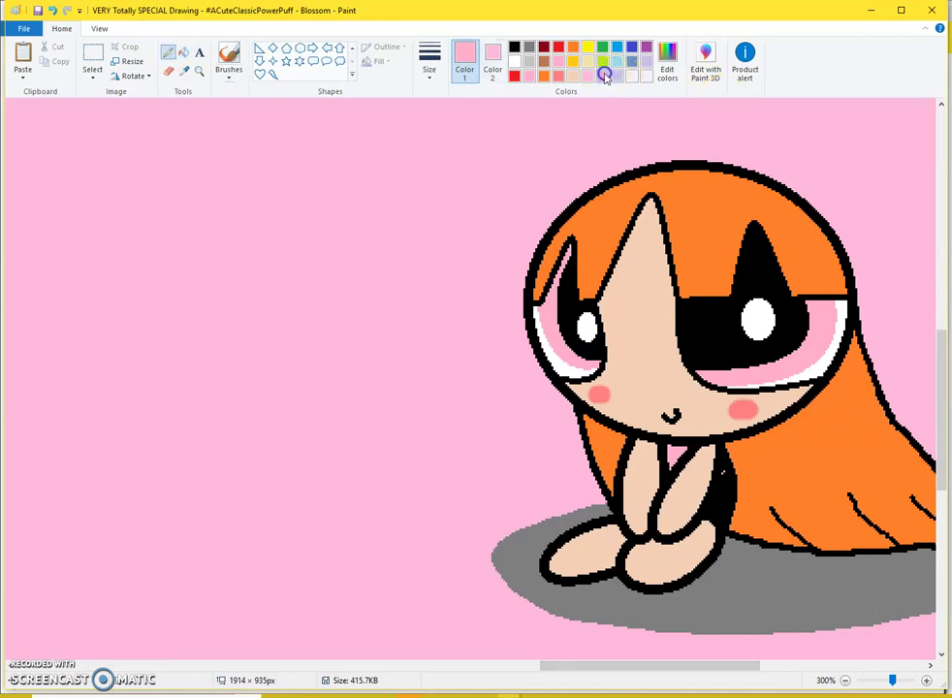
{"action": "left_click", "coordinate": [415, 54]}
{"action": "left_click", "coordinate": [426, 179]}
Step: Try to handwrite a large letter B on the pink background in front of the girl's face
{"action": "scroll", "coordinate": [349, 314], "scroll_direction": "up", "scroll_amount": 1}
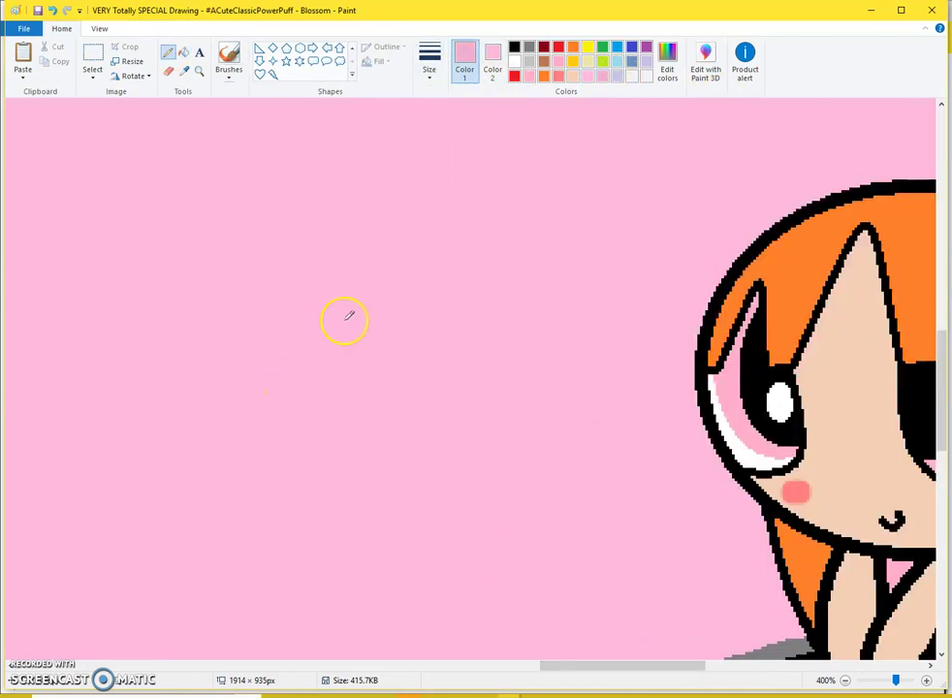
{"action": "mouse_move", "coordinate": [199, 200]}
{"action": "left_mouse_down"}
{"action": "mouse_move", "coordinate": [208, 416]}
{"action": "mouse_move", "coordinate": [231, 498]}
{"action": "mouse_move", "coordinate": [517, 451]}
{"action": "mouse_move", "coordinate": [456, 355]}
{"action": "left_mouse_up"}
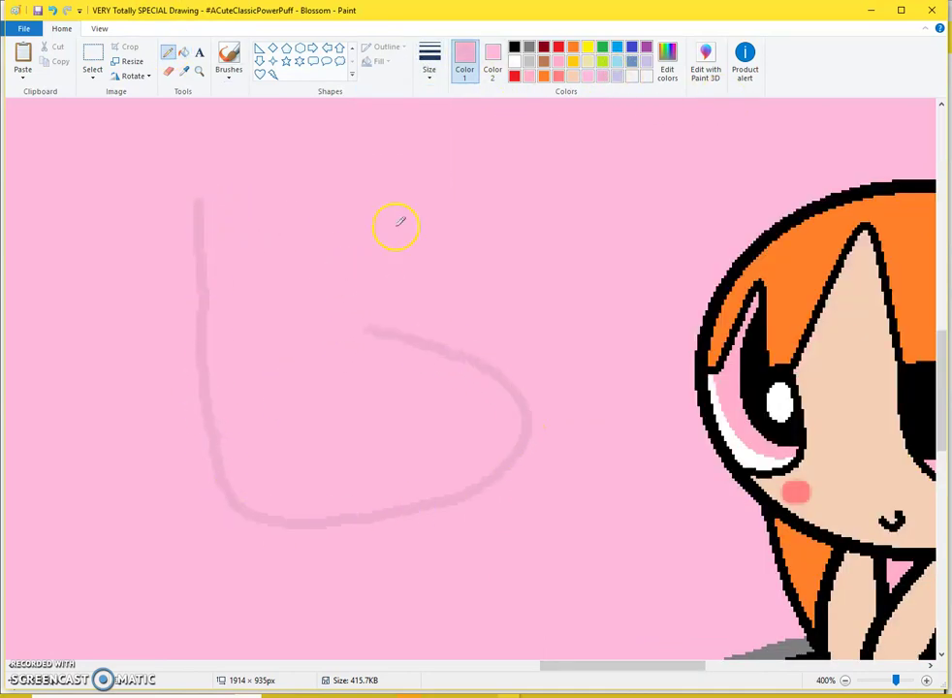
{"action": "key", "text": "ctrl+z"}
Step: Handwrite the word "Classic" in darker pink on the background in front of the girl's face, redoing misdrawn strokes
{"action": "left_click", "coordinate": [426, 61]}
{"action": "left_click", "coordinate": [435, 171]}
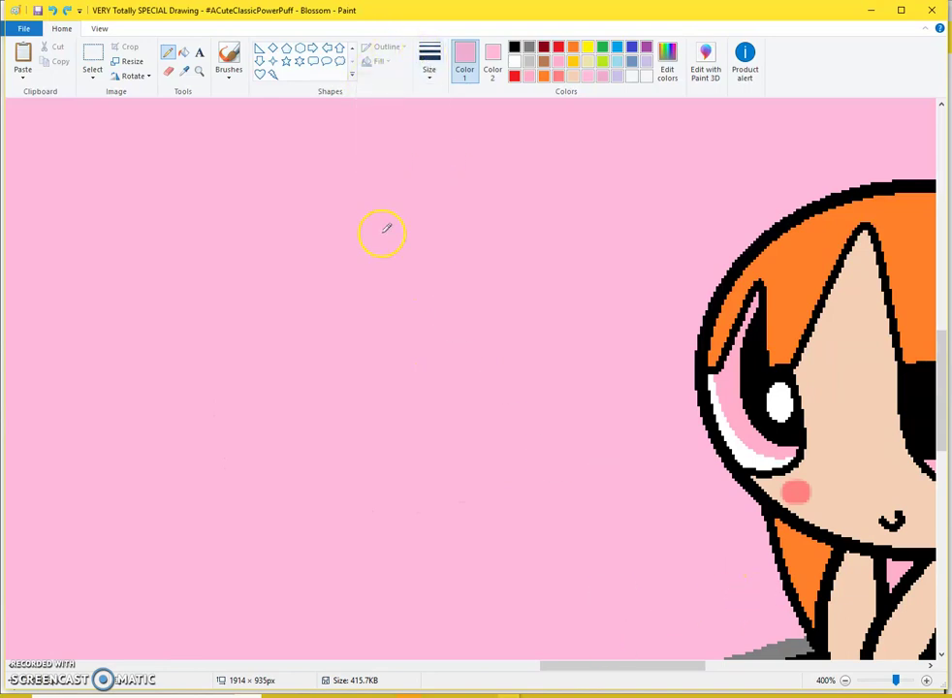
{"action": "mouse_move", "coordinate": [303, 200]}
{"action": "left_mouse_down"}
{"action": "mouse_move", "coordinate": [272, 206]}
{"action": "mouse_move", "coordinate": [206, 308]}
{"action": "mouse_move", "coordinate": [199, 422]}
{"action": "mouse_move", "coordinate": [350, 466]}
{"action": "left_mouse_up"}
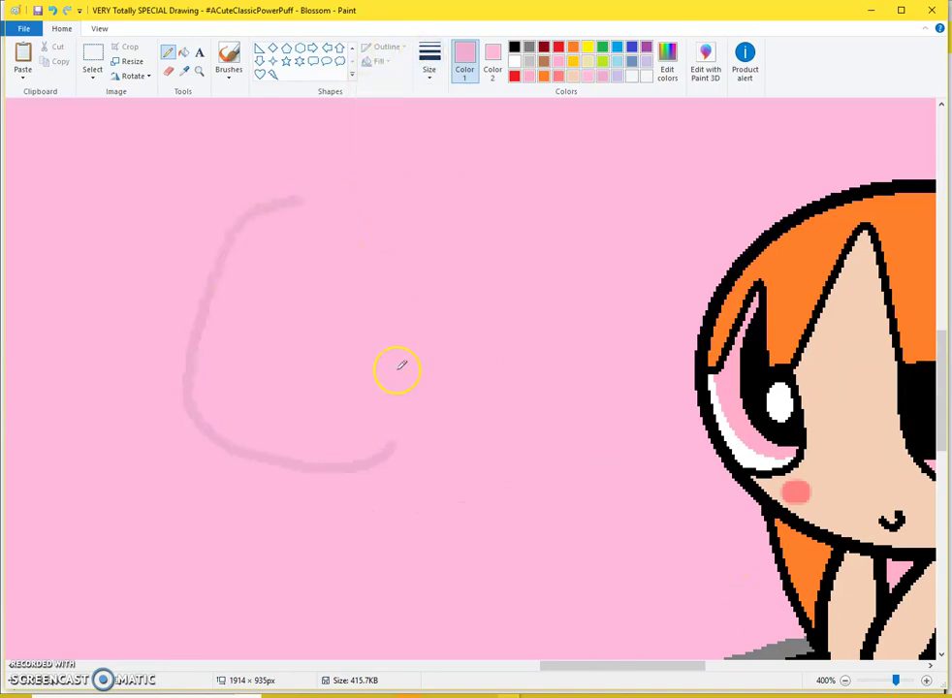
{"action": "scroll", "coordinate": [400, 366], "scroll_direction": "up", "scroll_amount": 1}
{"action": "mouse_move", "coordinate": [444, 205]}
{"action": "left_mouse_down"}
{"action": "mouse_move", "coordinate": [486, 458]}
{"action": "mouse_move", "coordinate": [525, 522]}
{"action": "left_mouse_up"}
{"action": "mouse_move", "coordinate": [578, 430]}
{"action": "left_mouse_down"}
{"action": "mouse_move", "coordinate": [542, 497]}
{"action": "mouse_move", "coordinate": [550, 539]}
{"action": "mouse_move", "coordinate": [576, 434]}
{"action": "mouse_move", "coordinate": [562, 374]}
{"action": "mouse_move", "coordinate": [510, 331]}
{"action": "left_mouse_up"}
{"action": "key", "text": "ctrl+z"}
{"action": "left_click_drag", "start_coordinate": [570, 360], "coordinate": [545, 479]}
{"action": "key", "text": "ctrl+z"}
{"action": "mouse_move", "coordinate": [591, 365]}
{"action": "left_mouse_down"}
{"action": "mouse_move", "coordinate": [526, 454]}
{"action": "mouse_move", "coordinate": [538, 523]}
{"action": "mouse_move", "coordinate": [593, 416]}
{"action": "left_mouse_up"}
{"action": "mouse_move", "coordinate": [600, 351]}
{"action": "left_mouse_down"}
{"action": "mouse_move", "coordinate": [605, 459]}
{"action": "mouse_move", "coordinate": [621, 506]}
{"action": "left_mouse_up"}
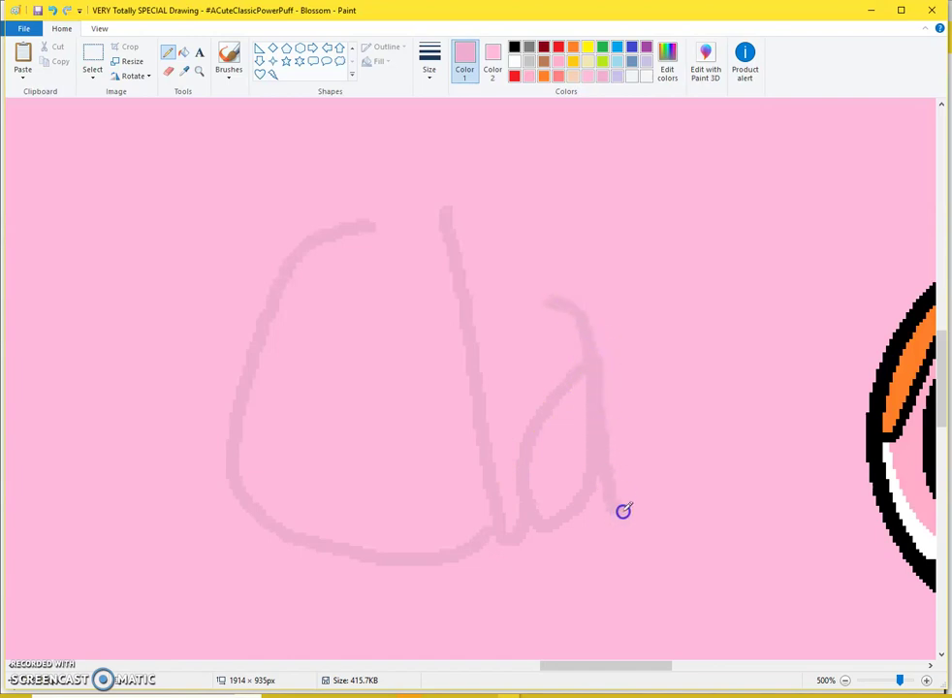
{"action": "mouse_move", "coordinate": [690, 315]}
{"action": "left_mouse_down"}
{"action": "mouse_move", "coordinate": [653, 379]}
{"action": "mouse_move", "coordinate": [694, 457]}
{"action": "left_mouse_up"}
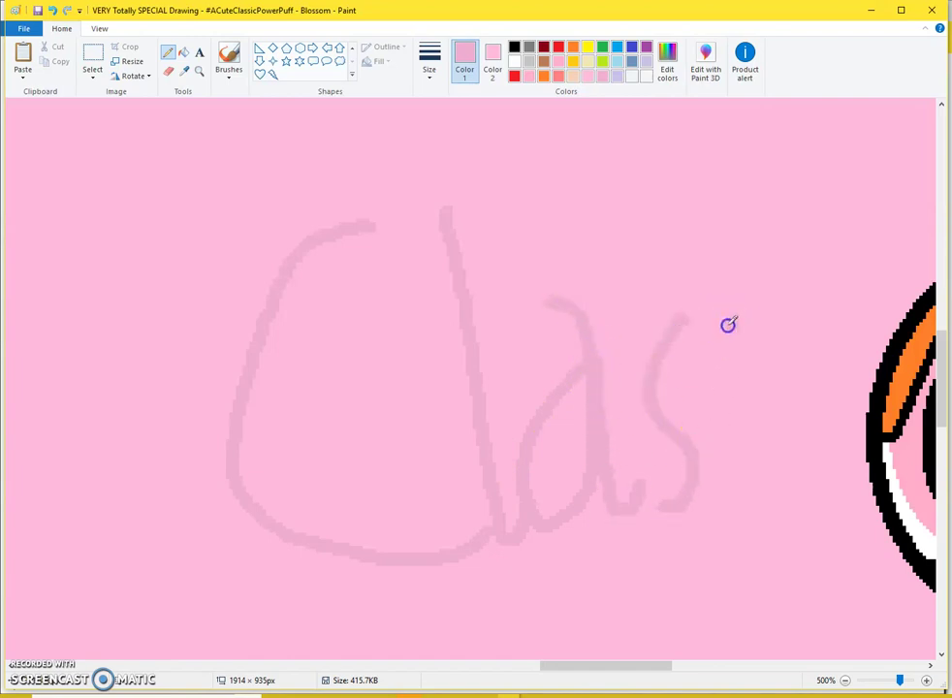
{"action": "mouse_move", "coordinate": [727, 325]}
{"action": "left_mouse_down"}
{"action": "mouse_move", "coordinate": [712, 435]}
{"action": "mouse_move", "coordinate": [748, 492]}
{"action": "left_mouse_up"}
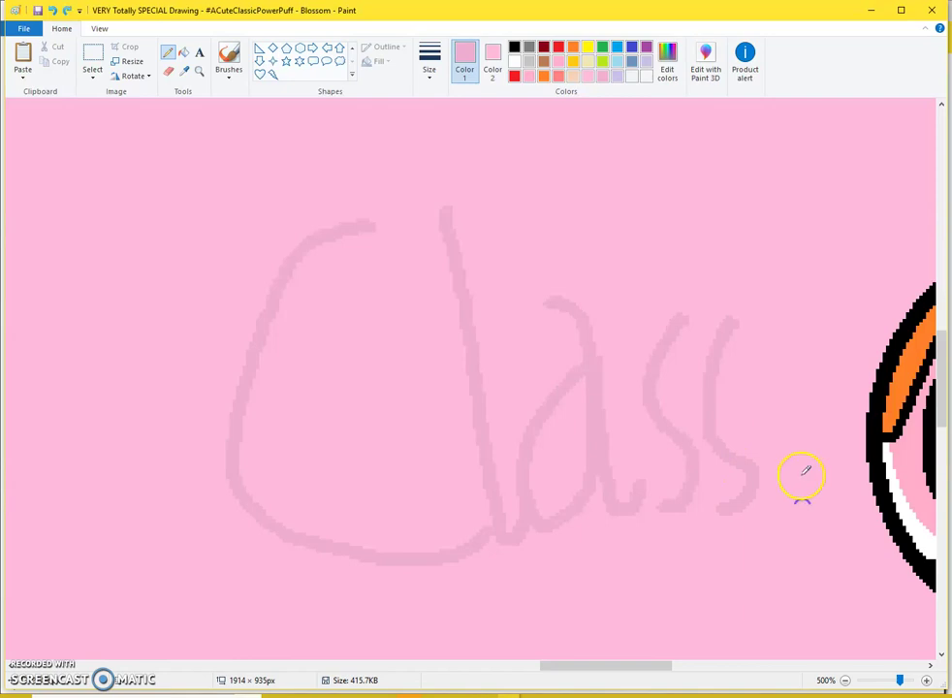
{"action": "left_click_drag", "start_coordinate": [776, 329], "coordinate": [791, 501]}
{"action": "left_click_drag", "start_coordinate": [847, 328], "coordinate": [829, 431]}
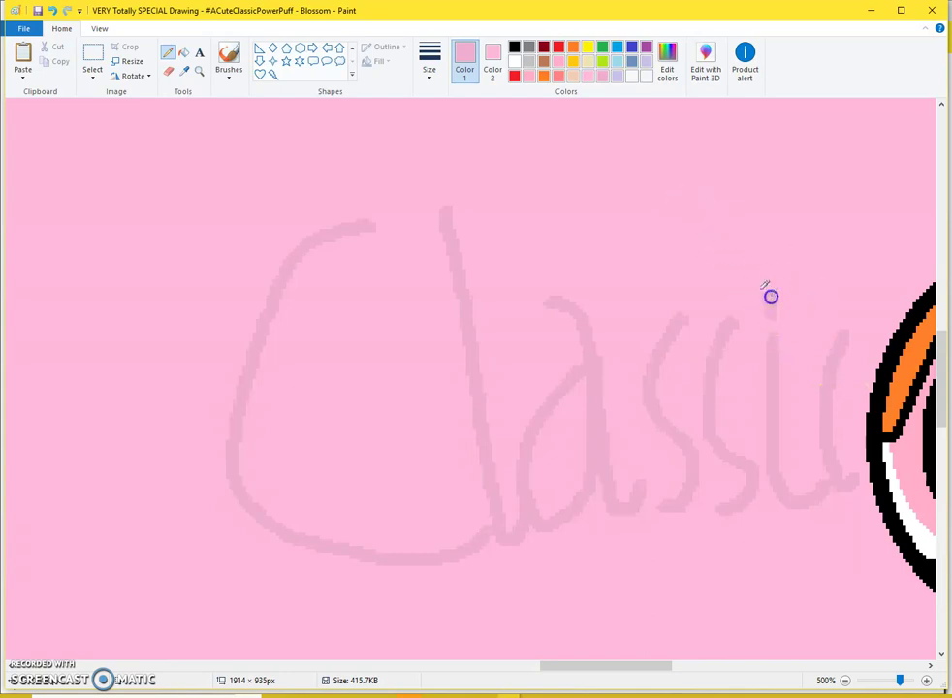
Step: Shift the handwritten word "Classic" farther away from the girl's head
{"action": "left_click", "coordinate": [92, 57]}
{"action": "left_click_drag", "start_coordinate": [145, 150], "coordinate": [860, 614]}
{"action": "left_click_drag", "start_coordinate": [803, 513], "coordinate": [698, 508]}
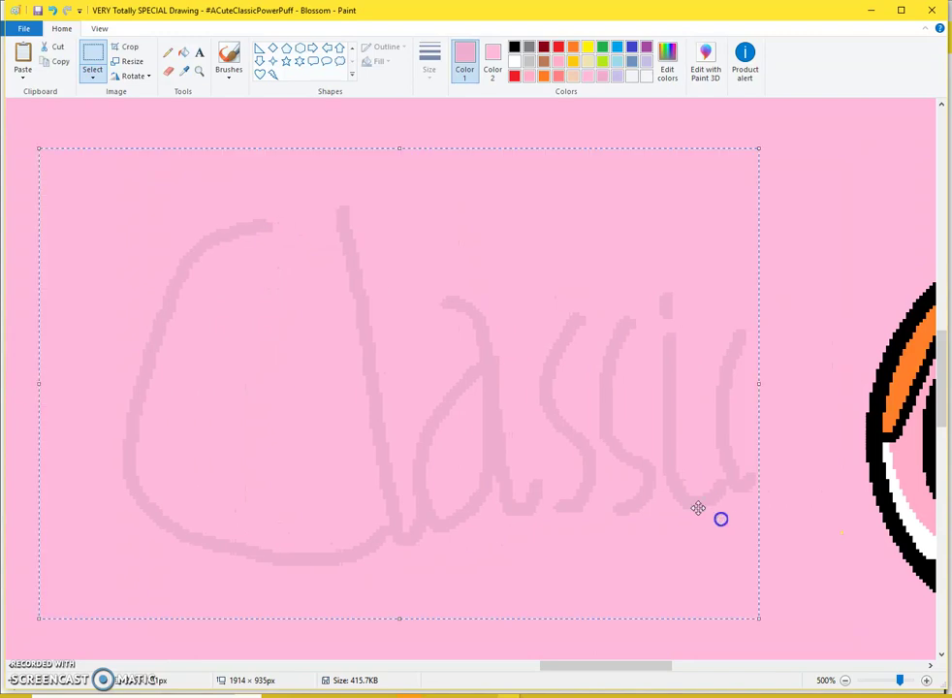
Step: Handwrite the word "Blossom" in the same darker pink beneath "Classic"
{"action": "left_click", "coordinate": [166, 52]}
{"action": "scroll", "coordinate": [282, 221], "scroll_direction": "down", "scroll_amount": 5}
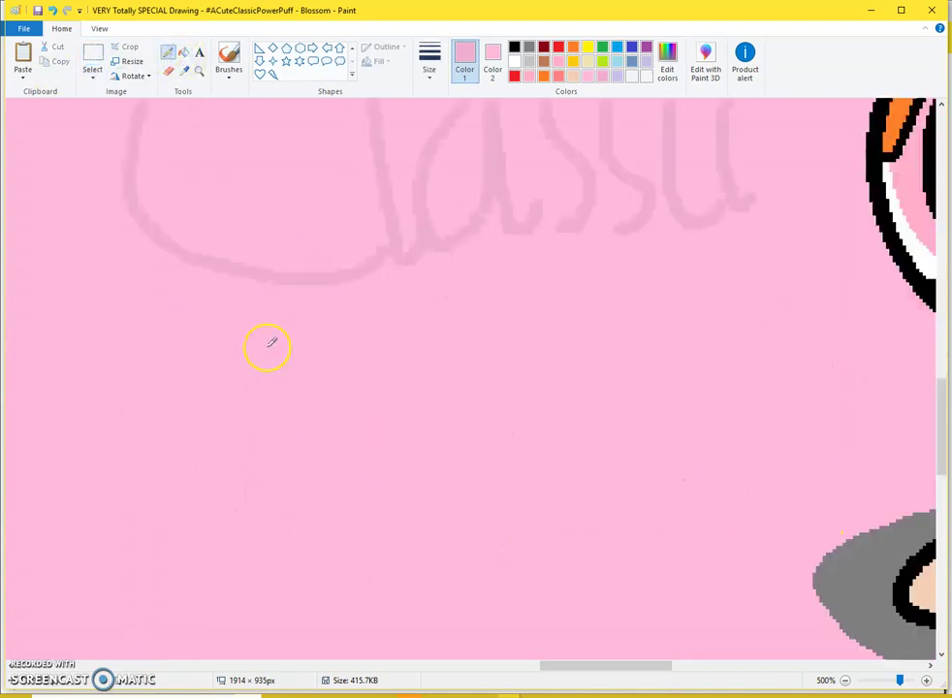
{"action": "mouse_move", "coordinate": [284, 307]}
{"action": "left_mouse_down"}
{"action": "mouse_move", "coordinate": [306, 456]}
{"action": "mouse_move", "coordinate": [353, 542]}
{"action": "mouse_move", "coordinate": [559, 489]}
{"action": "mouse_move", "coordinate": [379, 354]}
{"action": "mouse_move", "coordinate": [402, 351]}
{"action": "mouse_move", "coordinate": [420, 294]}
{"action": "mouse_move", "coordinate": [326, 290]}
{"action": "mouse_move", "coordinate": [290, 300]}
{"action": "mouse_move", "coordinate": [301, 478]}
{"action": "mouse_move", "coordinate": [377, 582]}
{"action": "mouse_move", "coordinate": [451, 475]}
{"action": "mouse_move", "coordinate": [357, 433]}
{"action": "mouse_move", "coordinate": [346, 313]}
{"action": "left_mouse_up"}
{"action": "key", "text": "ctrl+z"}
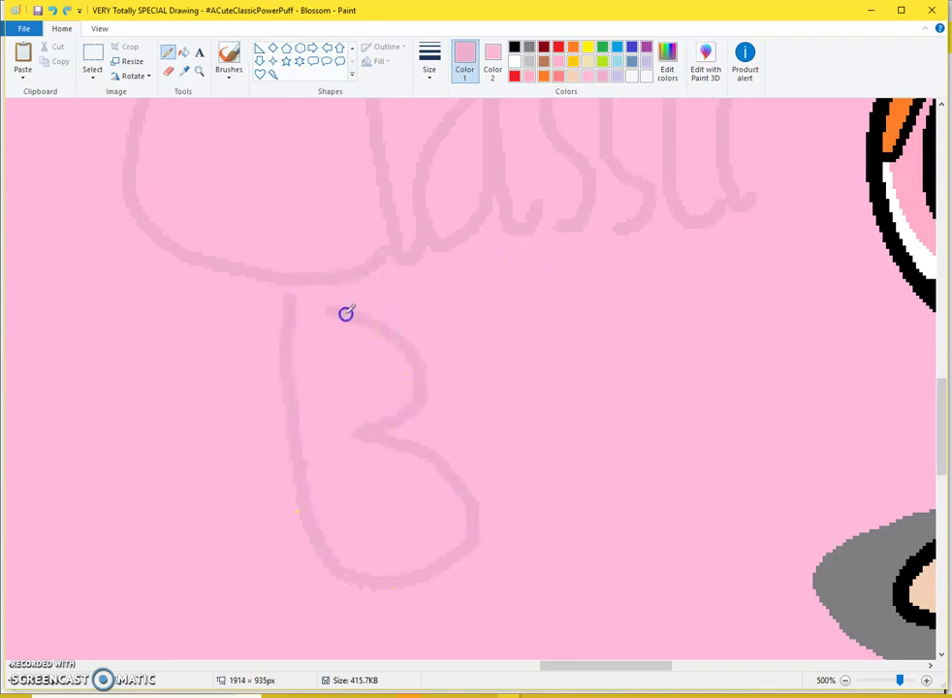
{"action": "mouse_move", "coordinate": [427, 275]}
{"action": "left_mouse_down"}
{"action": "mouse_move", "coordinate": [495, 503]}
{"action": "mouse_move", "coordinate": [516, 541]}
{"action": "mouse_move", "coordinate": [546, 481]}
{"action": "left_mouse_up"}
{"action": "mouse_move", "coordinate": [569, 330]}
{"action": "left_mouse_down"}
{"action": "mouse_move", "coordinate": [546, 444]}
{"action": "mouse_move", "coordinate": [569, 484]}
{"action": "mouse_move", "coordinate": [599, 410]}
{"action": "mouse_move", "coordinate": [566, 331]}
{"action": "left_mouse_up"}
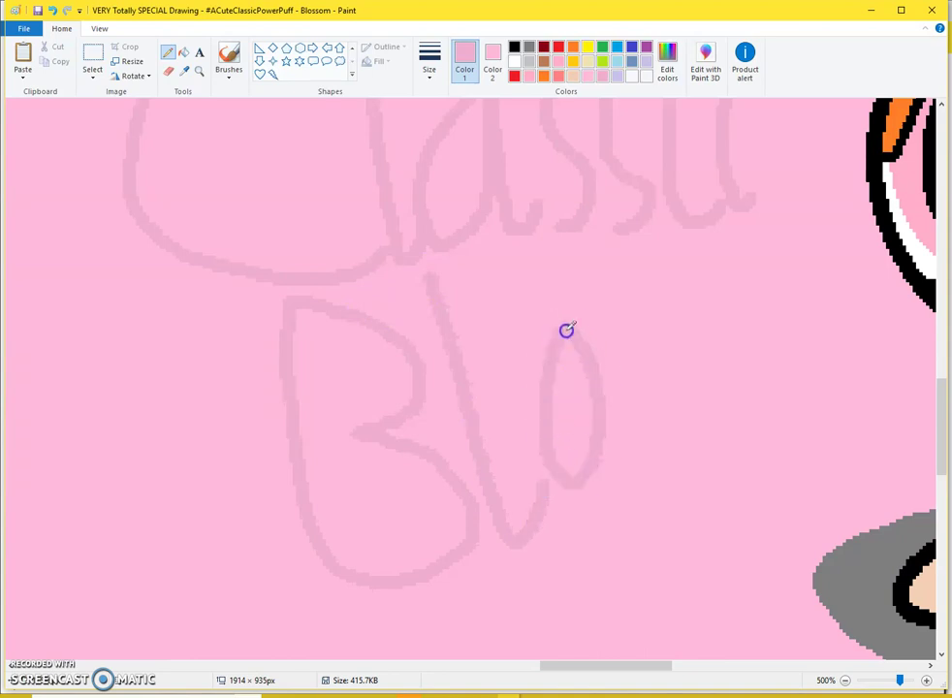
{"action": "mouse_move", "coordinate": [626, 319]}
{"action": "left_mouse_down"}
{"action": "mouse_move", "coordinate": [660, 383]}
{"action": "mouse_move", "coordinate": [639, 466]}
{"action": "left_mouse_up"}
{"action": "mouse_move", "coordinate": [718, 283]}
{"action": "left_mouse_down"}
{"action": "mouse_move", "coordinate": [683, 332]}
{"action": "mouse_move", "coordinate": [725, 406]}
{"action": "mouse_move", "coordinate": [704, 457]}
{"action": "left_mouse_up"}
{"action": "mouse_move", "coordinate": [749, 306]}
{"action": "left_mouse_down"}
{"action": "mouse_move", "coordinate": [771, 467]}
{"action": "mouse_move", "coordinate": [789, 360]}
{"action": "mouse_move", "coordinate": [759, 293]}
{"action": "left_mouse_up"}
{"action": "mouse_move", "coordinate": [820, 415]}
{"action": "left_mouse_down"}
{"action": "mouse_move", "coordinate": [818, 346]}
{"action": "mouse_move", "coordinate": [843, 350]}
{"action": "mouse_move", "coordinate": [866, 385]}
{"action": "mouse_move", "coordinate": [878, 314]}
{"action": "left_mouse_up"}
Step: Crop the picture to the lettering, girl, bow and band, and trim its lower edge to 622 × 259 px
{"action": "scroll", "coordinate": [862, 432], "scroll_direction": "down", "scroll_amount": 1}
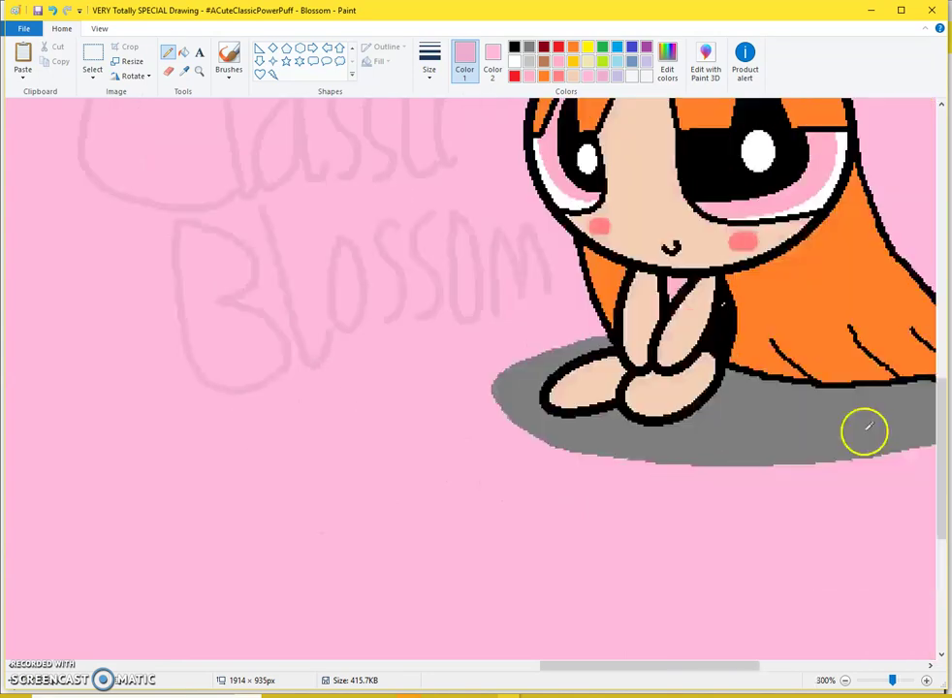
{"action": "scroll", "coordinate": [365, 385], "scroll_direction": "down", "scroll_amount": 1}
{"action": "scroll", "coordinate": [100, 142], "scroll_direction": "down", "scroll_amount": 1}
{"action": "left_click", "coordinate": [94, 60]}
{"action": "left_click_drag", "start_coordinate": [50, 119], "coordinate": [879, 494]}
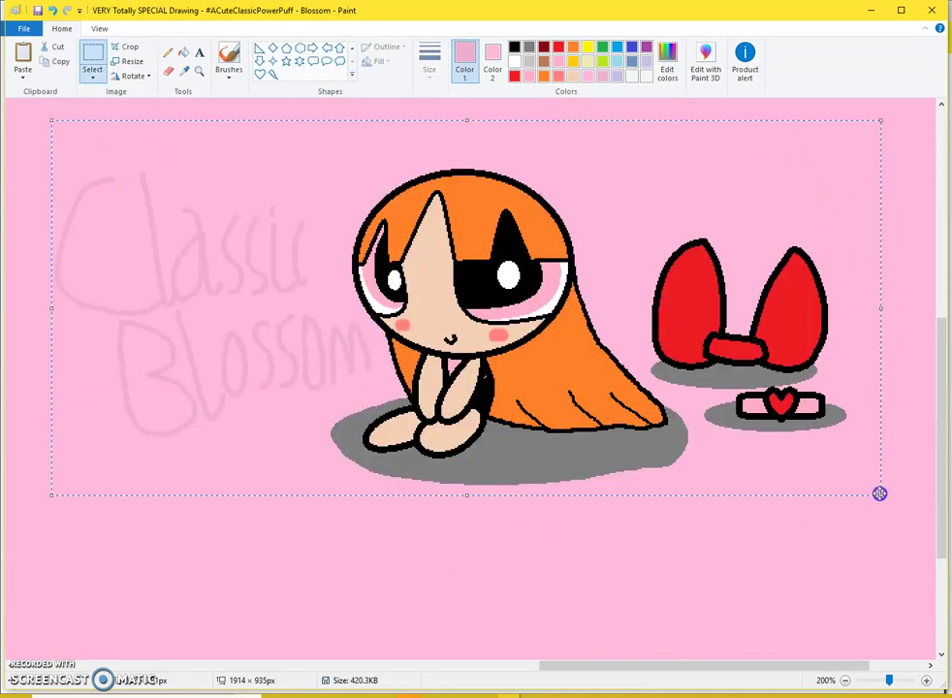
{"action": "left_click", "coordinate": [127, 46]}
{"action": "left_click_drag", "start_coordinate": [424, 478], "coordinate": [414, 447]}
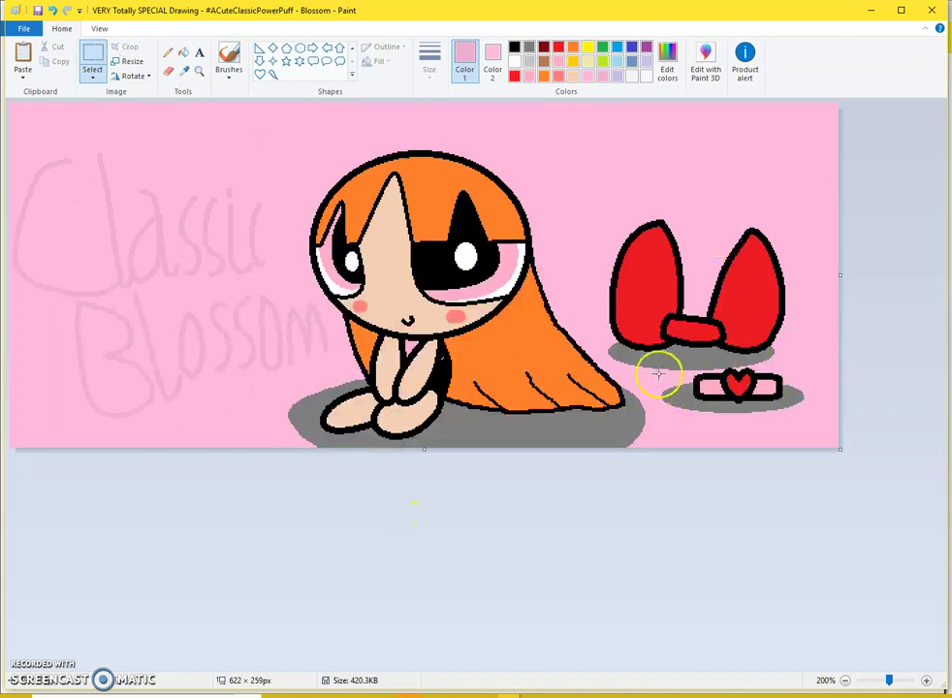
Step: Select the bow and heart band with a free-form selection and move them slightly toward the picture's lower outer corner
{"action": "left_click_drag", "start_coordinate": [671, 376], "coordinate": [814, 429]}
{"action": "left_click", "coordinate": [760, 295]}
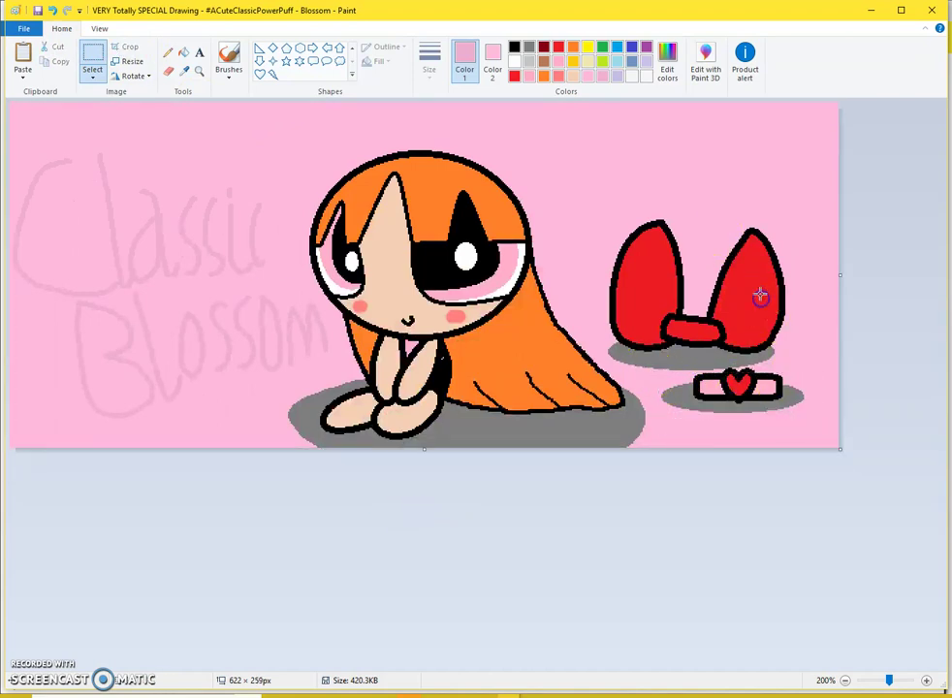
{"action": "left_click", "coordinate": [83, 67]}
{"action": "left_click", "coordinate": [61, 121]}
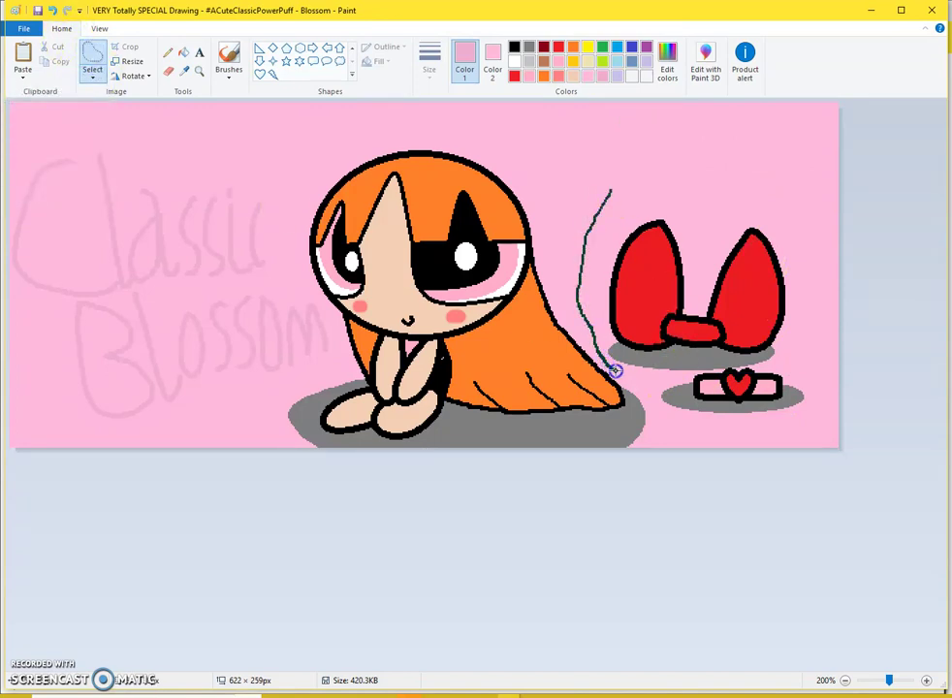
{"action": "mouse_move", "coordinate": [643, 391]}
{"action": "left_mouse_down"}
{"action": "mouse_move", "coordinate": [932, 345]}
{"action": "mouse_move", "coordinate": [580, 176]}
{"action": "left_mouse_up"}
{"action": "left_click_drag", "start_coordinate": [583, 228], "coordinate": [668, 268]}
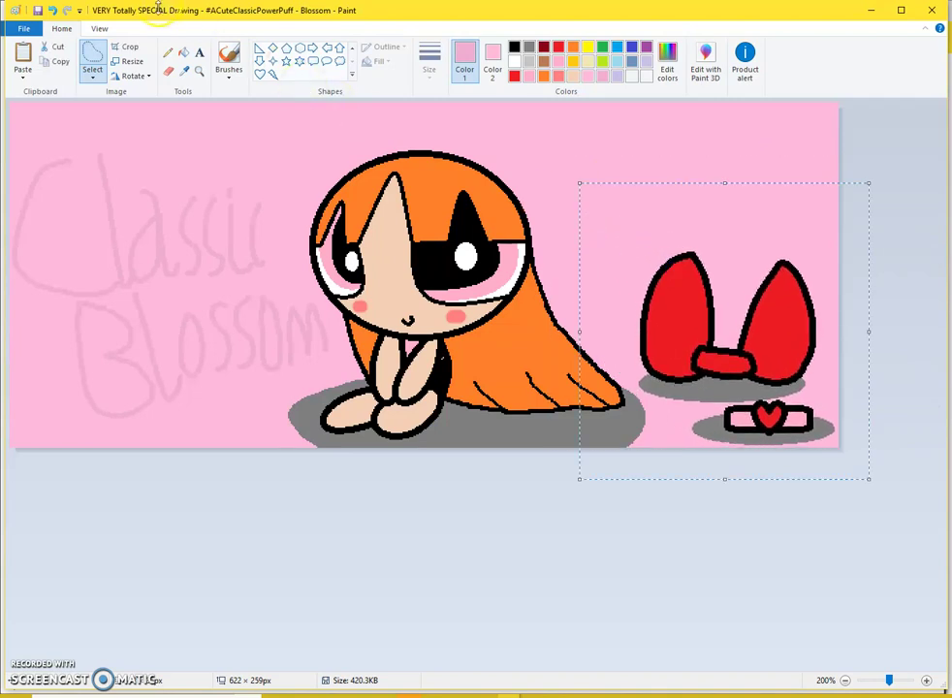
Step: Handwrite the letters "LF" between two small outlined hearts in darker pink above the bow, using the Pencil
{"action": "left_click", "coordinate": [168, 52]}
{"action": "left_click", "coordinate": [430, 60]}
{"action": "left_click", "coordinate": [431, 179]}
{"action": "scroll", "coordinate": [455, 533], "scroll_direction": "up", "scroll_amount": 2}
{"action": "scroll", "coordinate": [452, 539], "scroll_direction": "up", "scroll_amount": 3}
{"action": "scroll", "coordinate": [387, 628], "scroll_direction": "down", "scroll_amount": 3}
{"action": "left_click_drag", "start_coordinate": [291, 665], "coordinate": [782, 635]}
{"action": "scroll", "coordinate": [645, 465], "scroll_direction": "up", "scroll_amount": 1}
{"action": "scroll", "coordinate": [376, 268], "scroll_direction": "up", "scroll_amount": 2}
{"action": "mouse_move", "coordinate": [420, 232]}
{"action": "left_mouse_down"}
{"action": "mouse_move", "coordinate": [469, 428]}
{"action": "mouse_move", "coordinate": [674, 476]}
{"action": "mouse_move", "coordinate": [590, 209]}
{"action": "mouse_move", "coordinate": [758, 209]}
{"action": "left_mouse_up"}
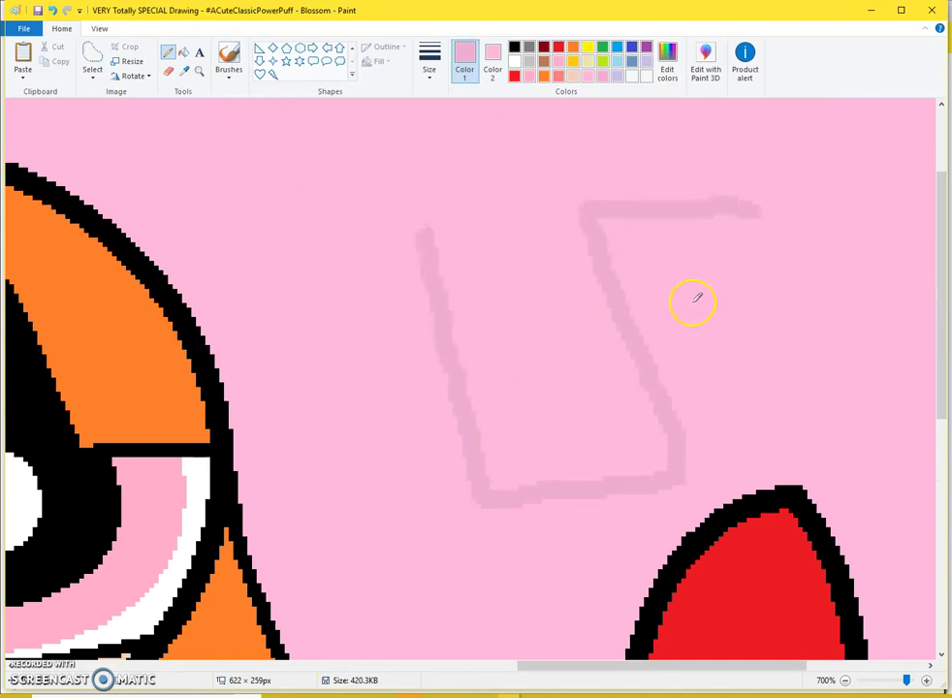
{"action": "left_click_drag", "start_coordinate": [644, 340], "coordinate": [783, 323]}
{"action": "mouse_move", "coordinate": [760, 219]}
{"action": "left_mouse_down"}
{"action": "mouse_move", "coordinate": [909, 423]}
{"action": "mouse_move", "coordinate": [867, 189]}
{"action": "mouse_move", "coordinate": [802, 197]}
{"action": "left_mouse_up"}
{"action": "mouse_move", "coordinate": [239, 275]}
{"action": "left_mouse_down"}
{"action": "mouse_move", "coordinate": [330, 417]}
{"action": "mouse_move", "coordinate": [419, 362]}
{"action": "mouse_move", "coordinate": [355, 285]}
{"action": "mouse_move", "coordinate": [290, 264]}
{"action": "left_mouse_up"}
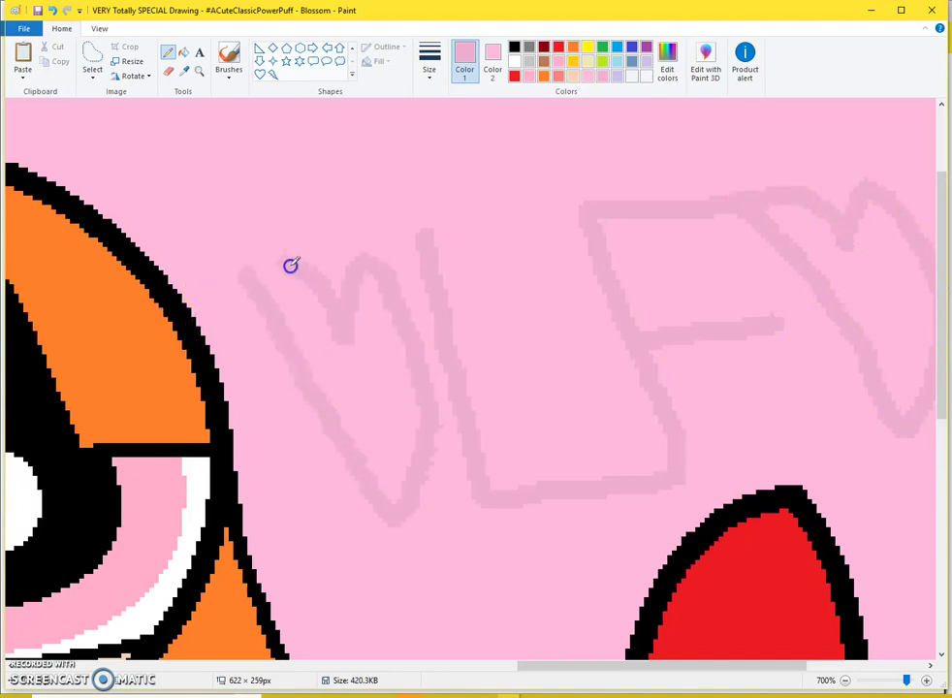
Step: Trim the empty strip above the girl by flipping the picture vertically and reducing the canvas to 621 × 224 px
{"action": "scroll", "coordinate": [684, 259], "scroll_direction": "down", "scroll_amount": 5}
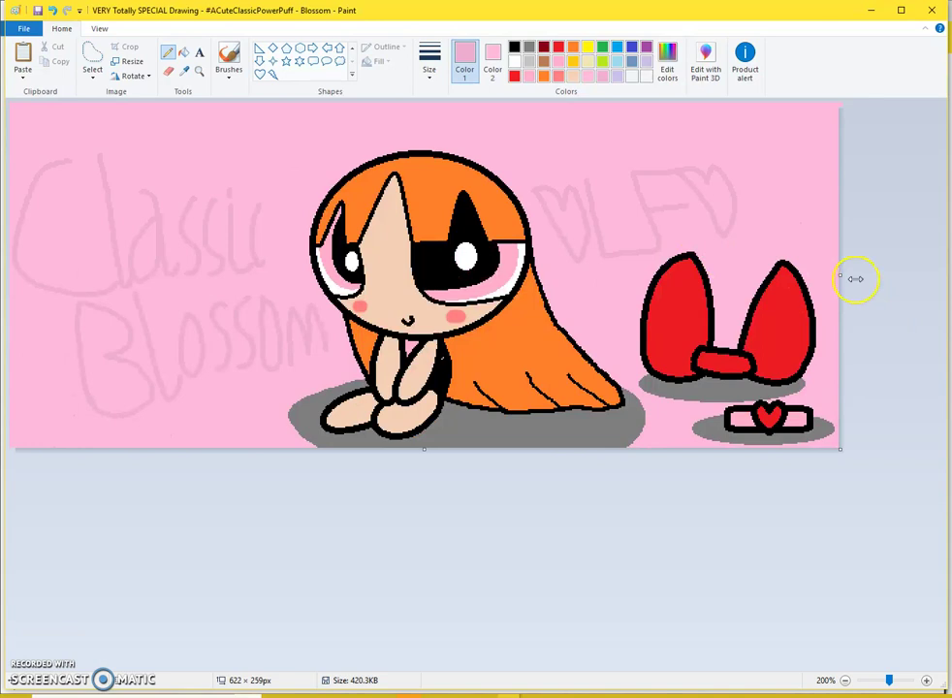
{"action": "left_click", "coordinate": [142, 76]}
{"action": "left_click", "coordinate": [125, 136]}
{"action": "left_click_drag", "start_coordinate": [424, 451], "coordinate": [420, 401]}
{"action": "left_click", "coordinate": [134, 76]}
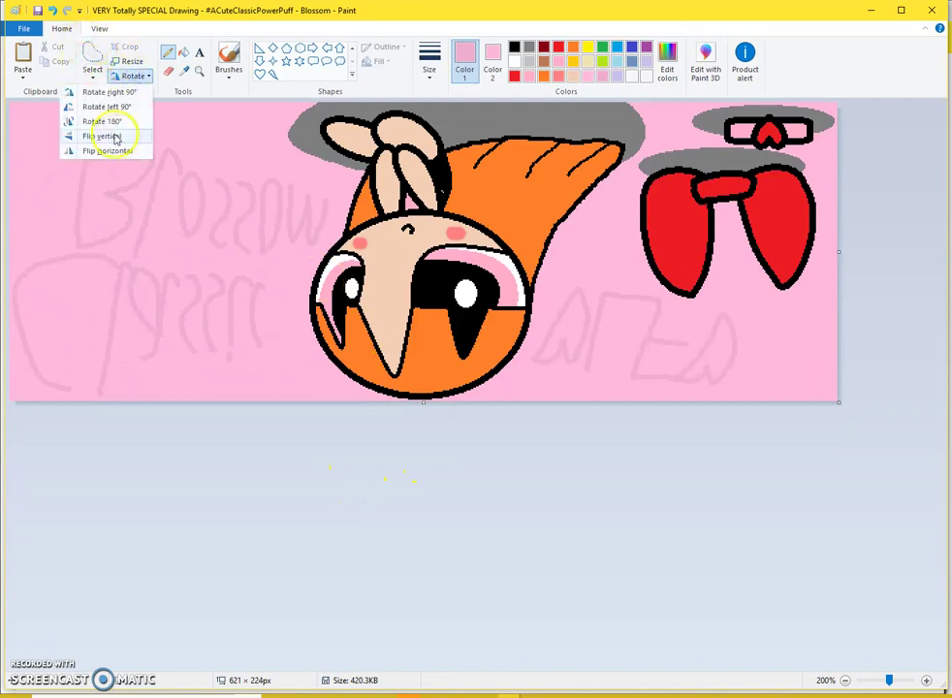